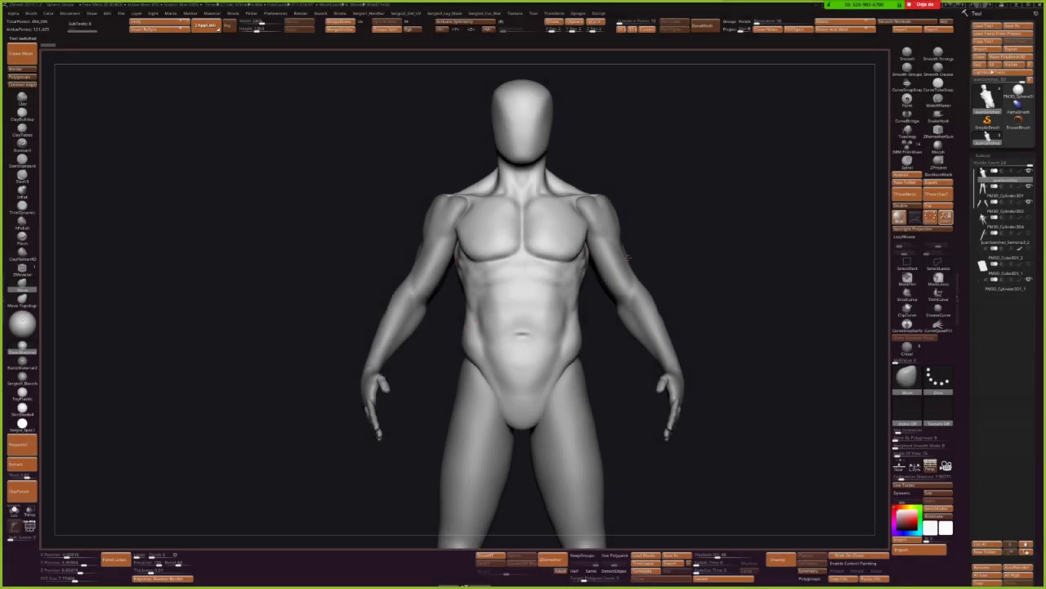
Orbit and zoom out so the whole male anatomy figure is in view, facing front.
mouse_move(628, 256)
left_mouse_down()
mouse_move(604, 269)
mouse_move(657, 265)
left_mouse_up()
scroll(617, 282, "down", 2)
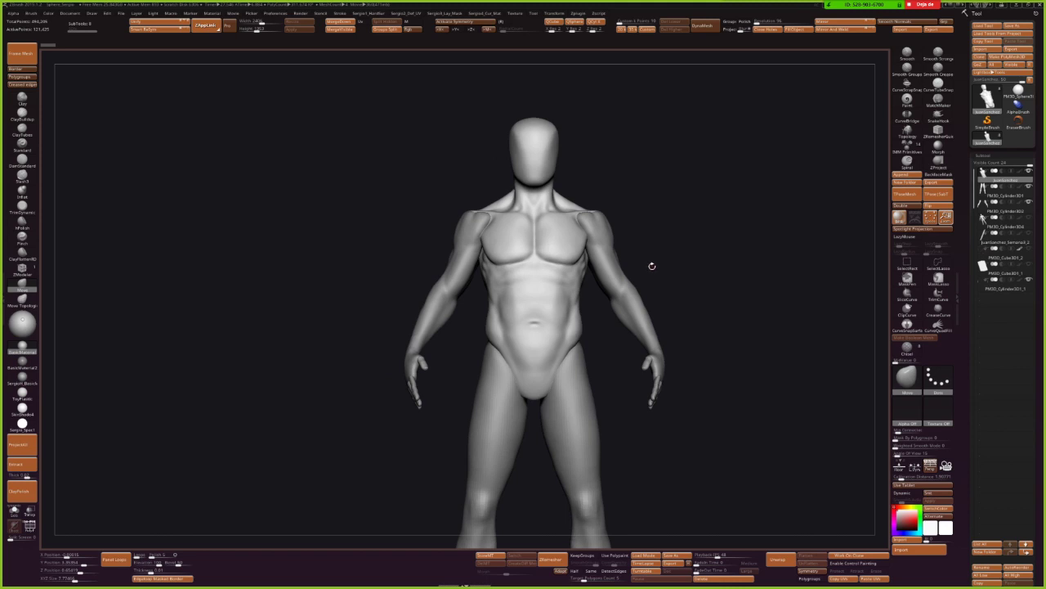
left_click_drag(655, 267, 570, 309)
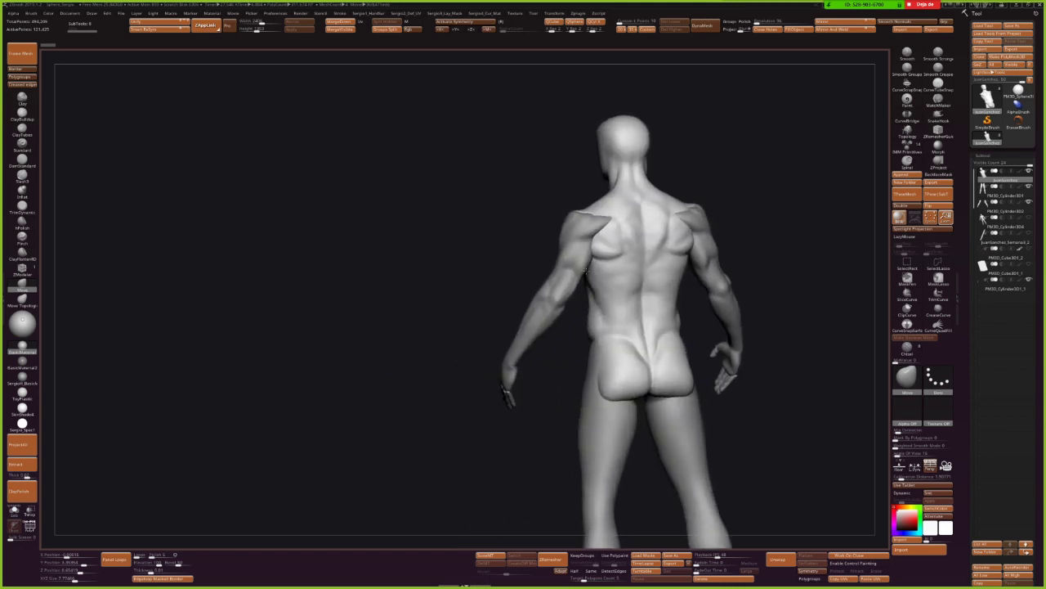
mouse_move(694, 284)
left_mouse_down("alt")
mouse_move(665, 285)
mouse_move(675, 289)
left_mouse_up("alt")
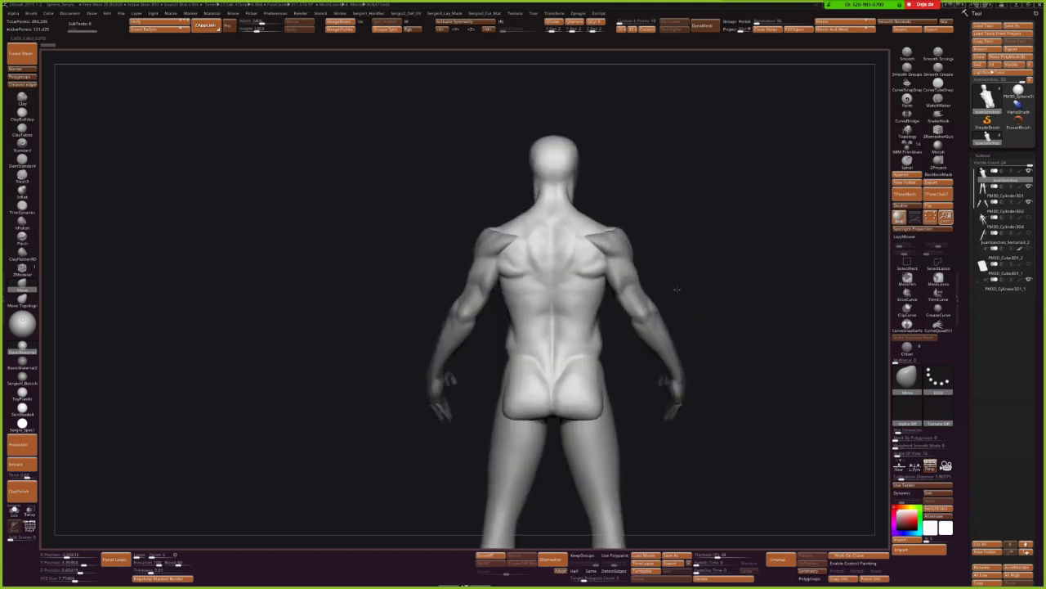
mouse_move(679, 294)
left_mouse_down()
mouse_move(686, 282)
mouse_move(651, 296)
mouse_move(662, 323)
mouse_move(673, 303)
mouse_move(666, 276)
mouse_move(629, 282)
left_mouse_up()
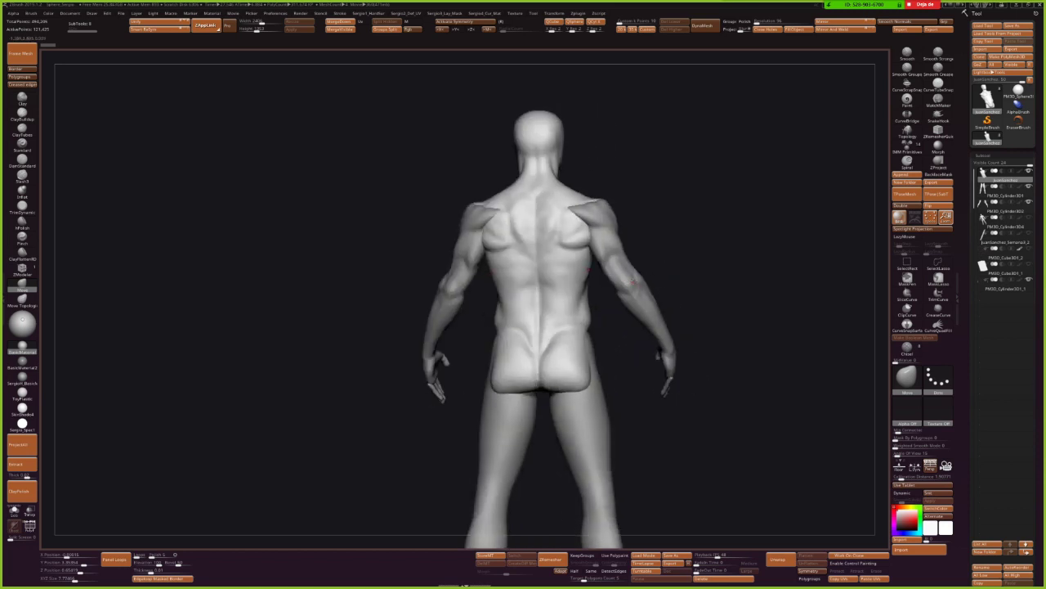
mouse_move(554, 301)
left_mouse_down()
mouse_move(478, 357)
mouse_move(359, 363)
mouse_move(368, 351)
mouse_move(507, 314)
mouse_move(586, 309)
mouse_move(455, 367)
left_mouse_up()
mouse_move(514, 327)
left_mouse_down()
mouse_move(505, 361)
mouse_move(520, 340)
mouse_move(570, 319)
mouse_move(529, 337)
mouse_move(545, 355)
left_mouse_up()
left_click(570, 319, "alt")
left_click(515, 324, "ctrl+shift")
left_click(507, 305, "ctrl+shift")
mouse_move(508, 305)
left_mouse_down()
mouse_move(517, 336)
mouse_move(536, 299)
left_mouse_up()
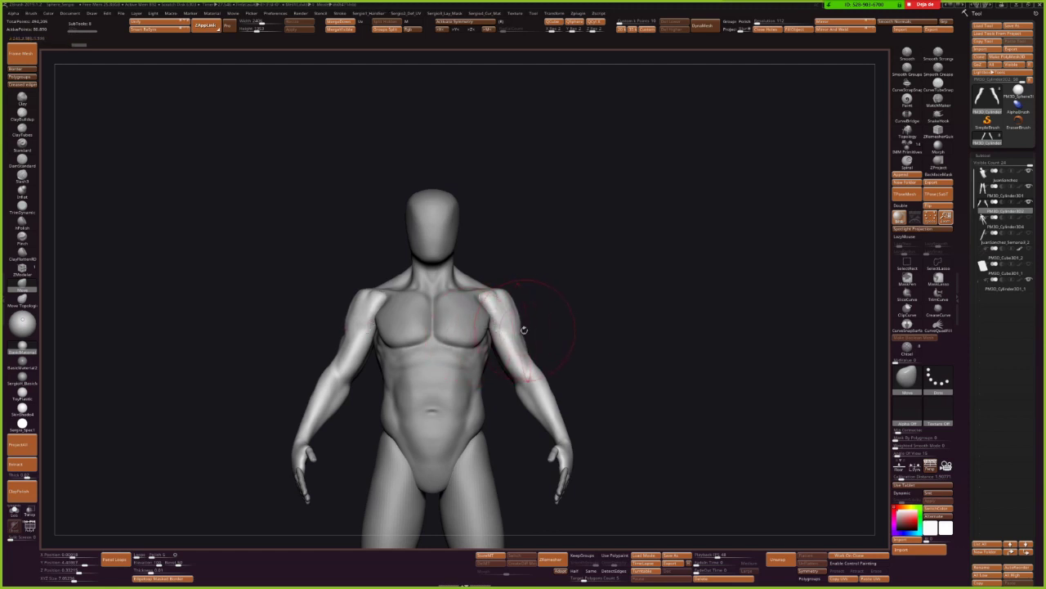
Frame the torso and bring up the Epic Pen annotation tool from the system tray.
scroll(523, 332, "up", 5)
mouse_move(546, 322)
left_mouse_down()
mouse_move(572, 326)
mouse_move(570, 308)
left_mouse_up()
scroll(572, 326, "down", 3)
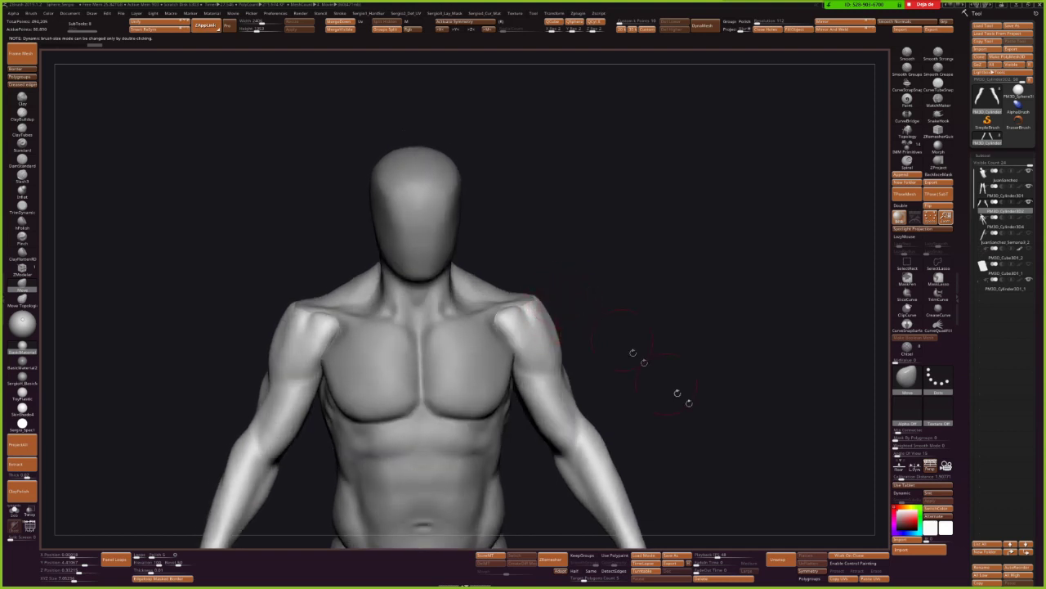
key("super")
left_click(858, 582)
left_click(815, 561)
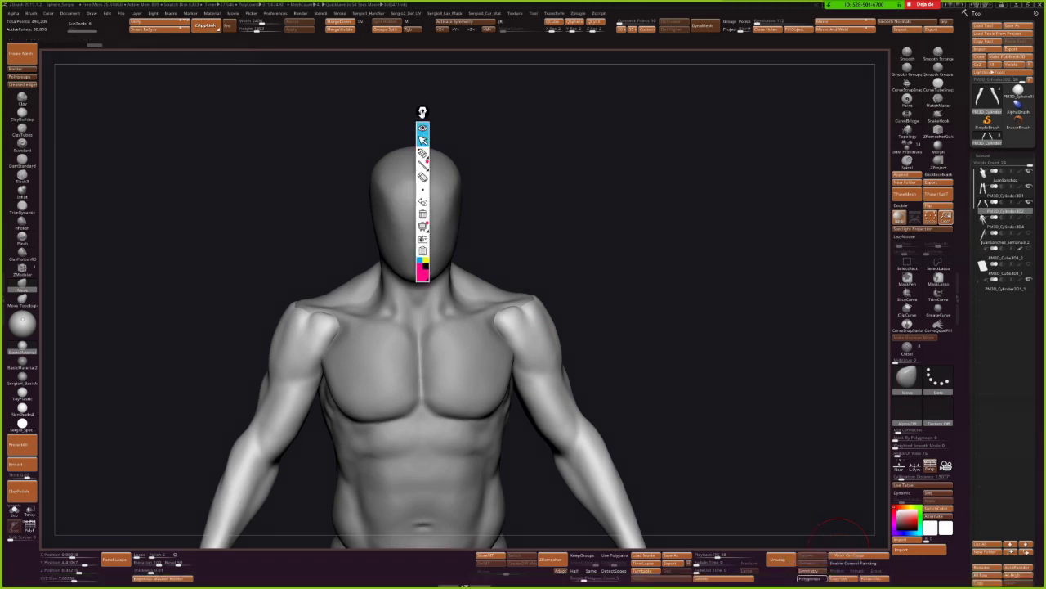
Dock the Epic Pen toolbar at the canvas edge and erase the shoulder sketch.
left_click_drag(422, 112, 867, 64)
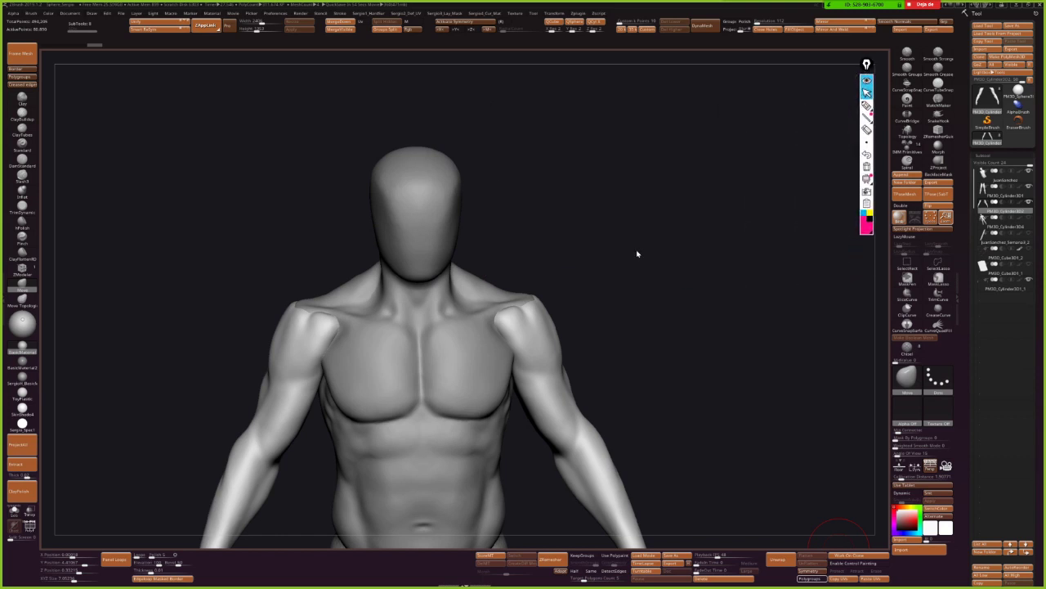
left_click_drag(635, 271, 632, 264)
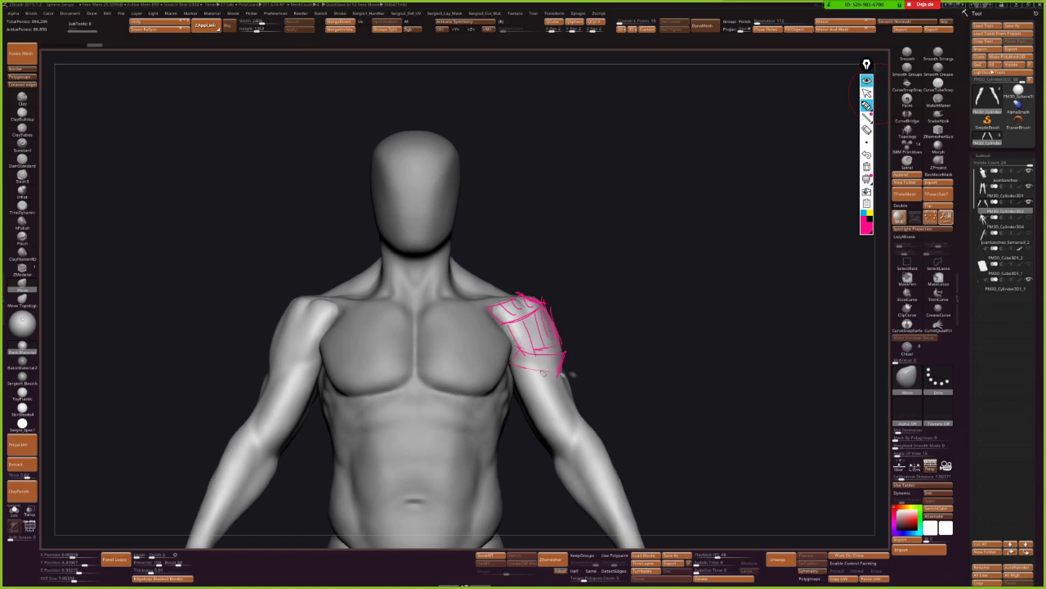
key("e")
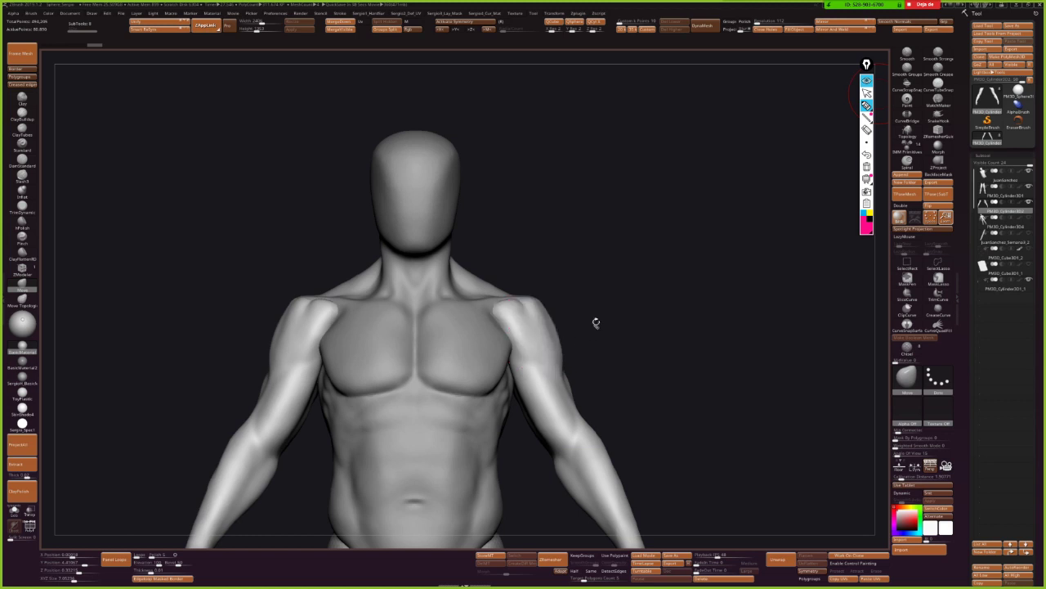
left_click_drag(598, 327, 561, 329)
Orbit to look down over the shoulders and select the DamStandard brush.
scroll(551, 363, "up", 3)
scroll(565, 384, "up", 2)
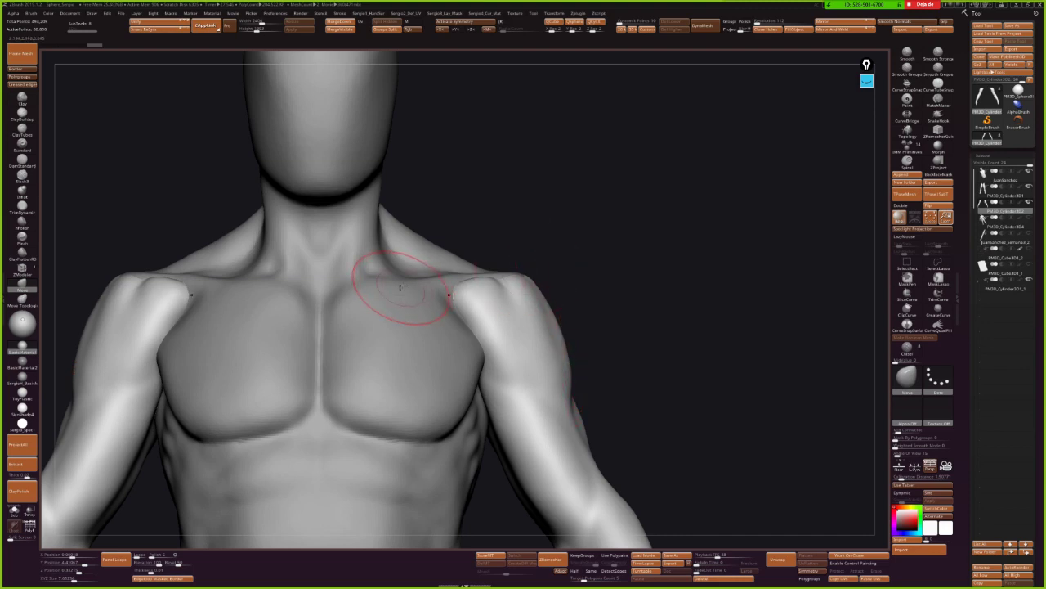
right_click_drag(483, 278, 498, 304)
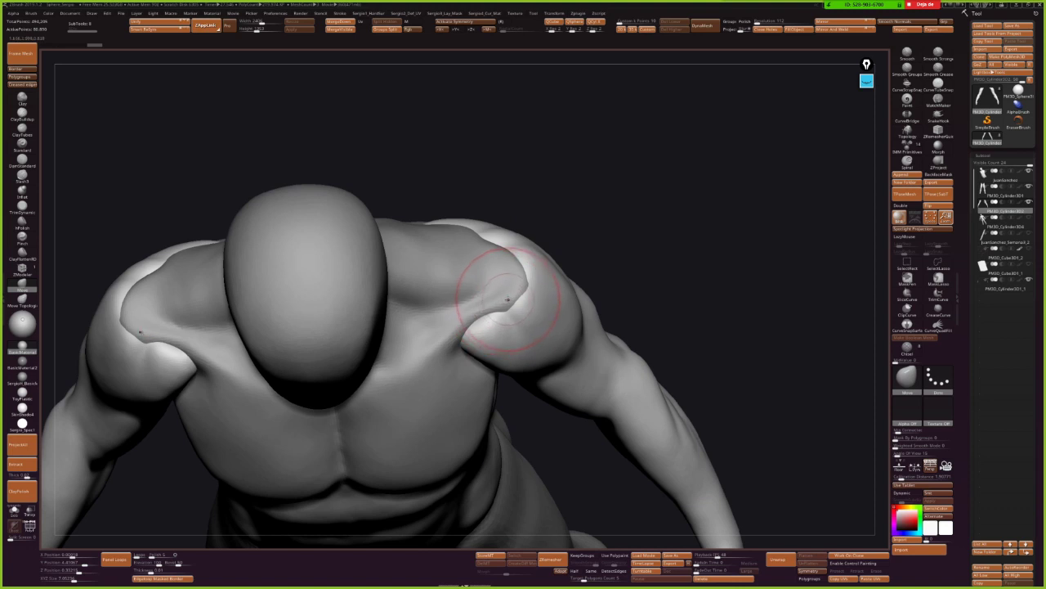
right_click_drag(528, 287, 477, 308)
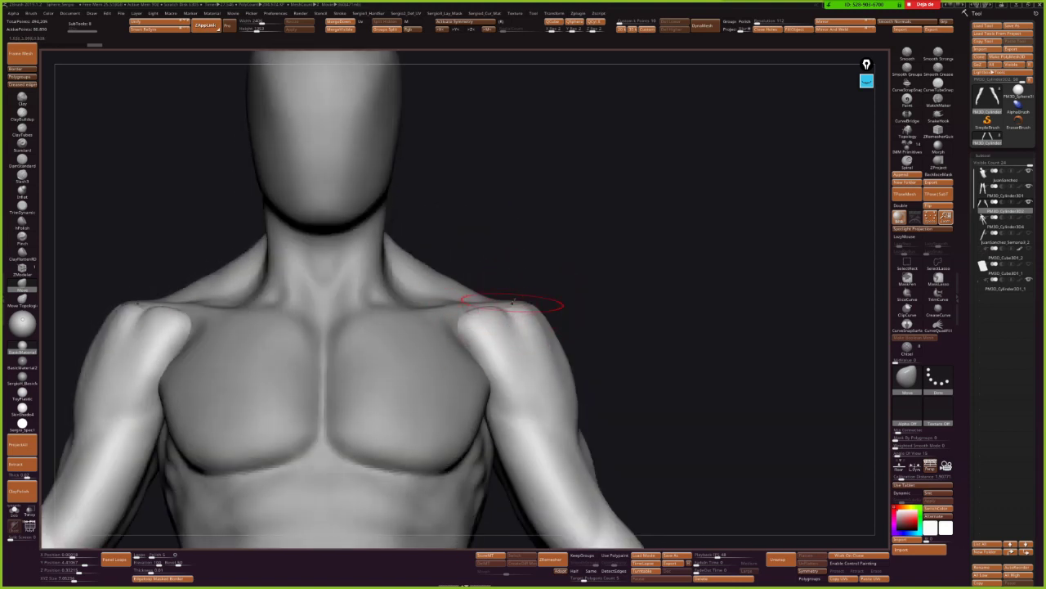
right_click_drag(550, 277, 506, 288)
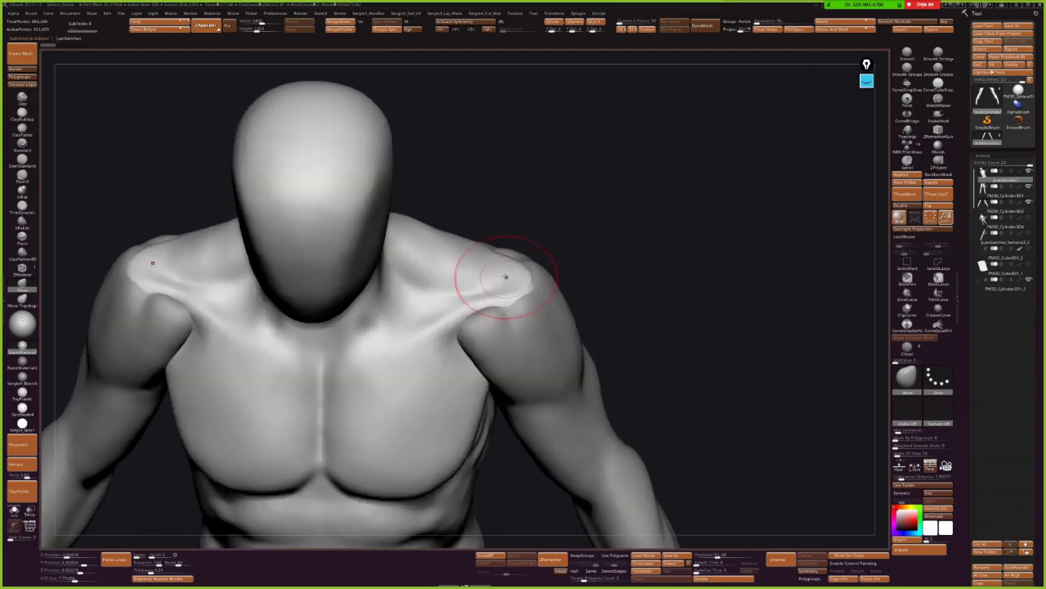
right_click_drag(514, 269, 518, 303)
key("b")
key("d")
key("s")
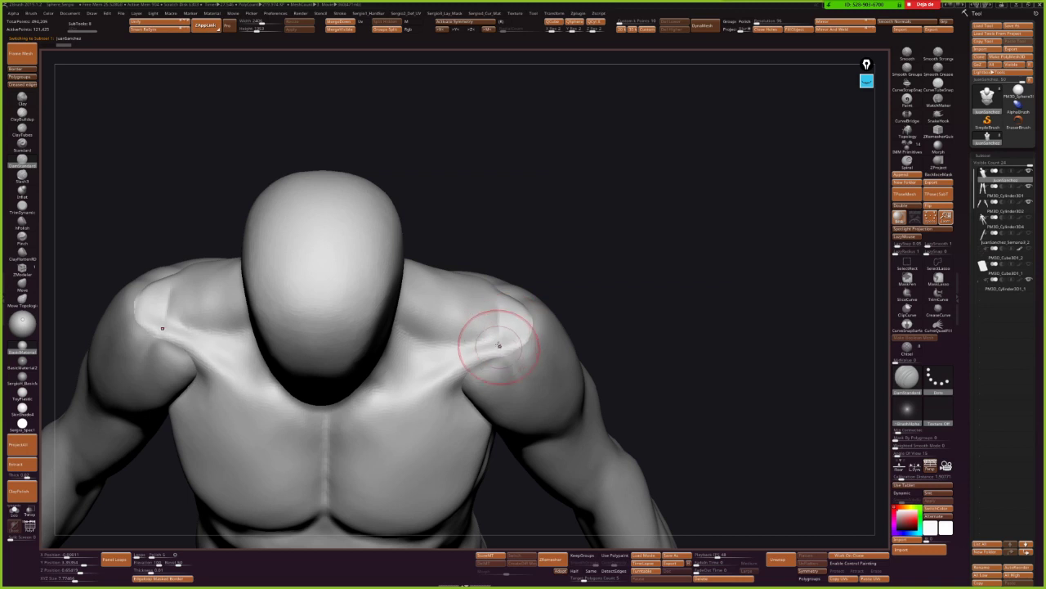
Switch to the ClayBuildup brush, then the Move brush, orbiting between them.
right_click_drag(413, 391, 493, 353)
key("b")
key("c")
key("b")
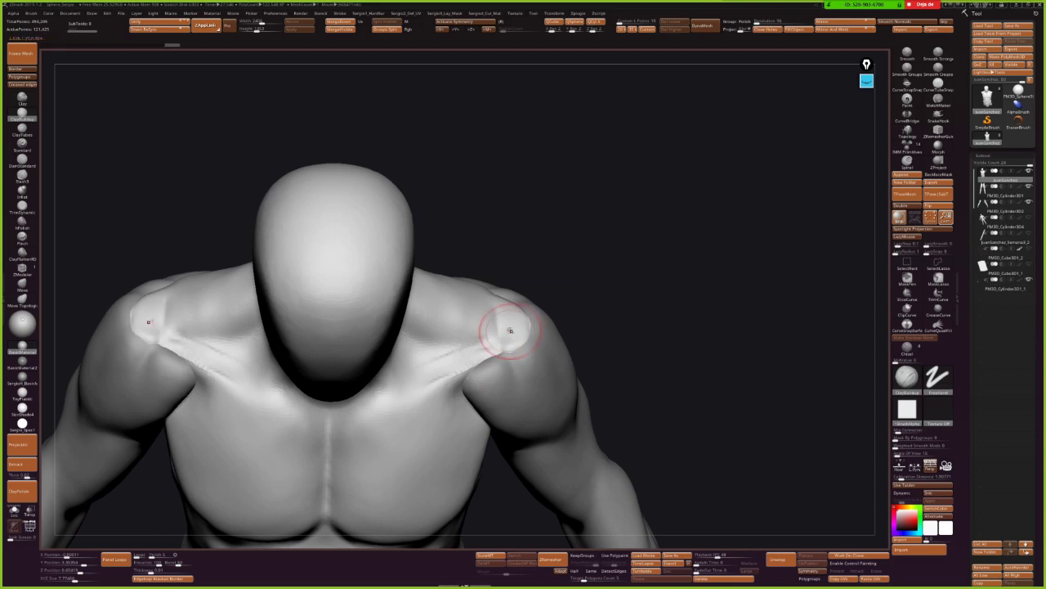
mouse_move(503, 364)
right_mouse_down()
mouse_move(499, 327)
mouse_move(514, 339)
right_mouse_up()
key("b")
key("m")
key("v")
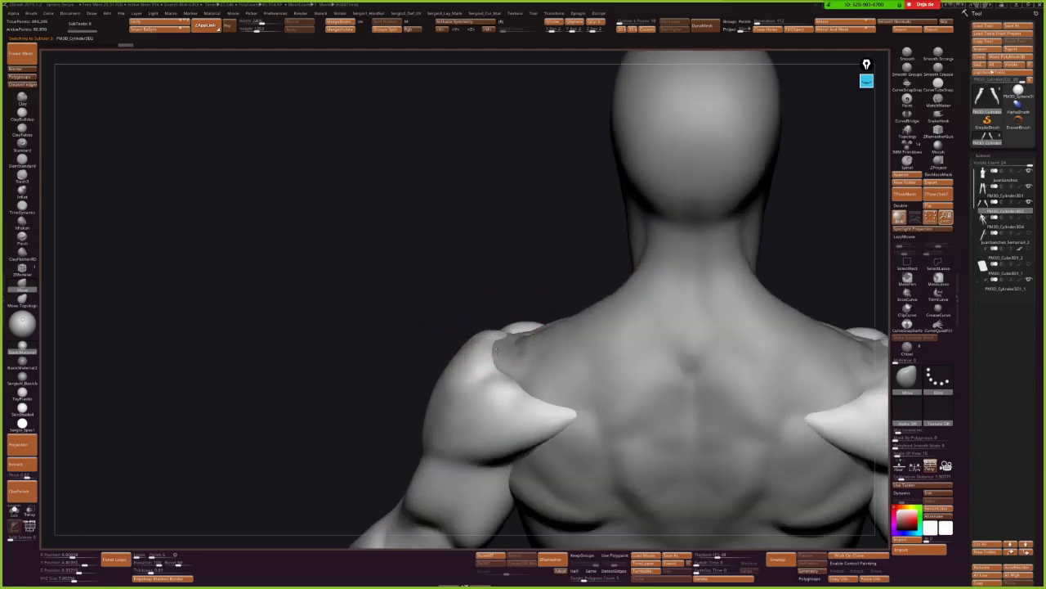
Orbit around the head, raised arm and chest to frame the right shoulder's outer edge.
mouse_move(502, 397)
left_mouse_down()
mouse_move(503, 372)
mouse_move(524, 385)
left_mouse_up()
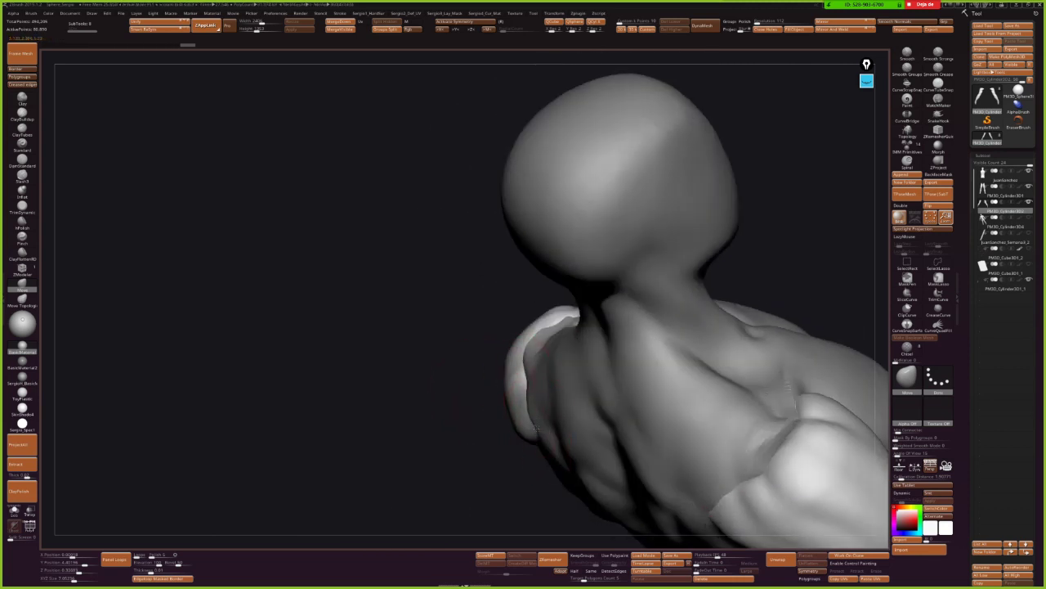
mouse_move(534, 330)
left_mouse_down()
mouse_move(548, 315)
mouse_move(591, 312)
mouse_move(537, 315)
mouse_move(526, 346)
left_mouse_up()
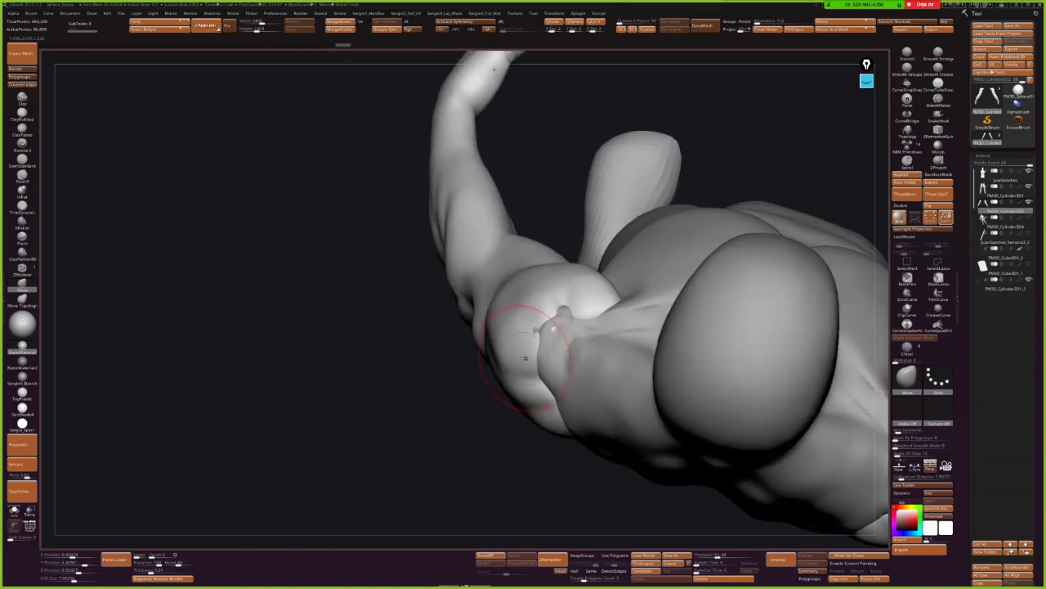
mouse_move(546, 407)
left_mouse_down()
mouse_move(535, 344)
mouse_move(553, 367)
mouse_move(613, 375)
mouse_move(608, 346)
left_mouse_up()
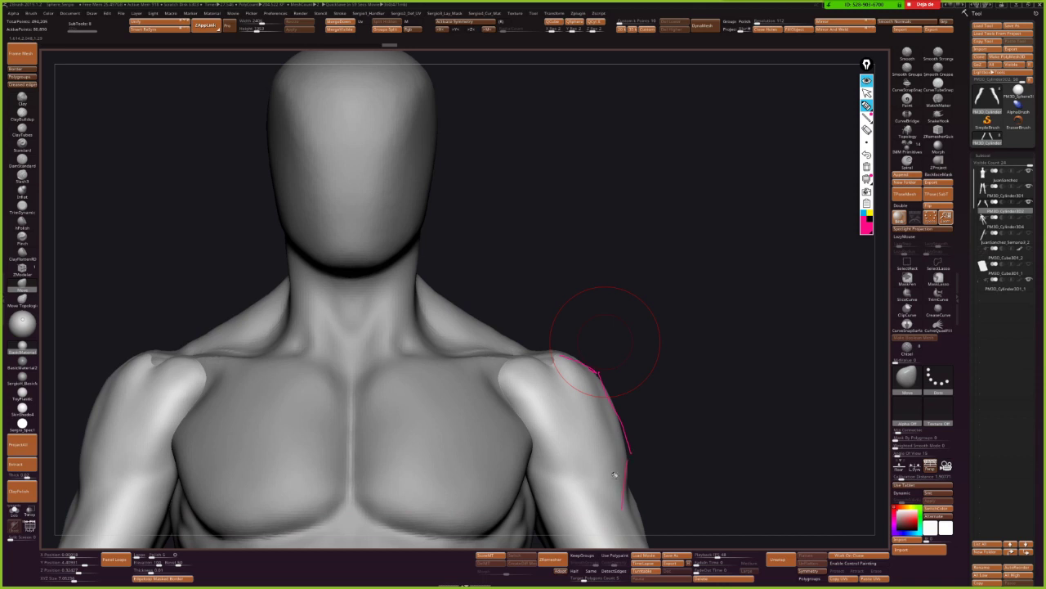
Clear the pink guide line from the shoulder and zoom out to the fuller torso.
left_click_drag(626, 417, 630, 382)
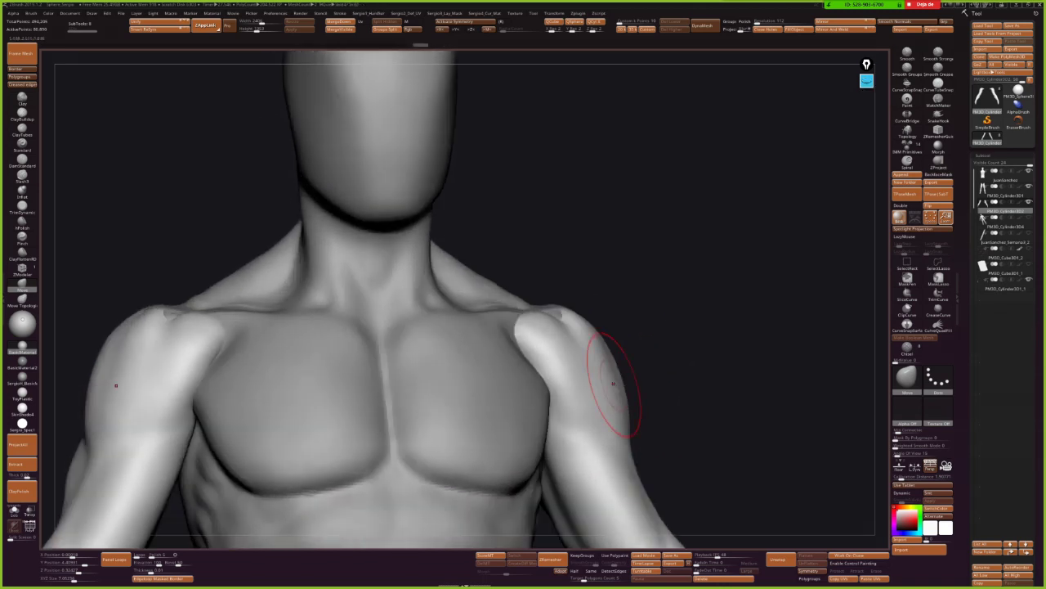
mouse_move(629, 386)
left_mouse_down()
mouse_move(649, 379)
mouse_move(631, 454)
mouse_move(646, 436)
mouse_move(614, 441)
mouse_move(619, 423)
left_mouse_up()
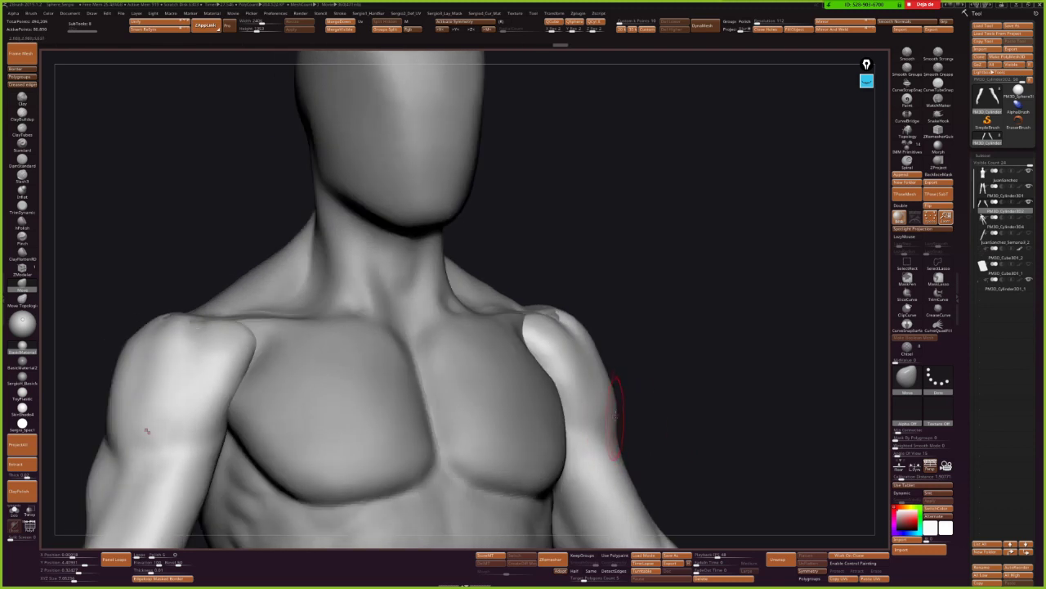
left_click_drag(604, 368, 614, 349, "alt")
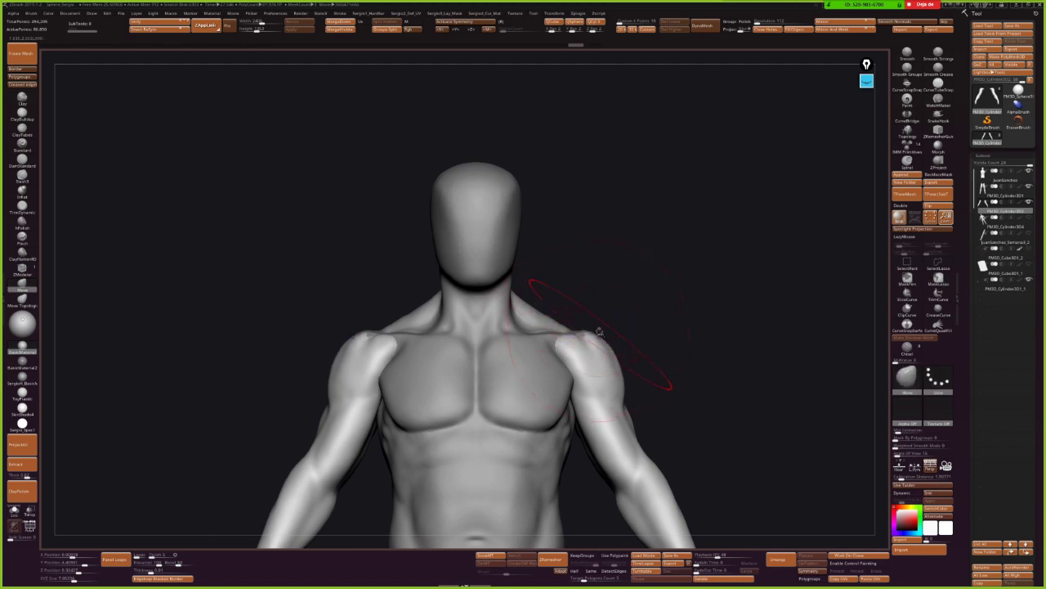
mouse_move(582, 344)
right_mouse_down()
mouse_move(575, 330)
mouse_move(599, 336)
right_mouse_up()
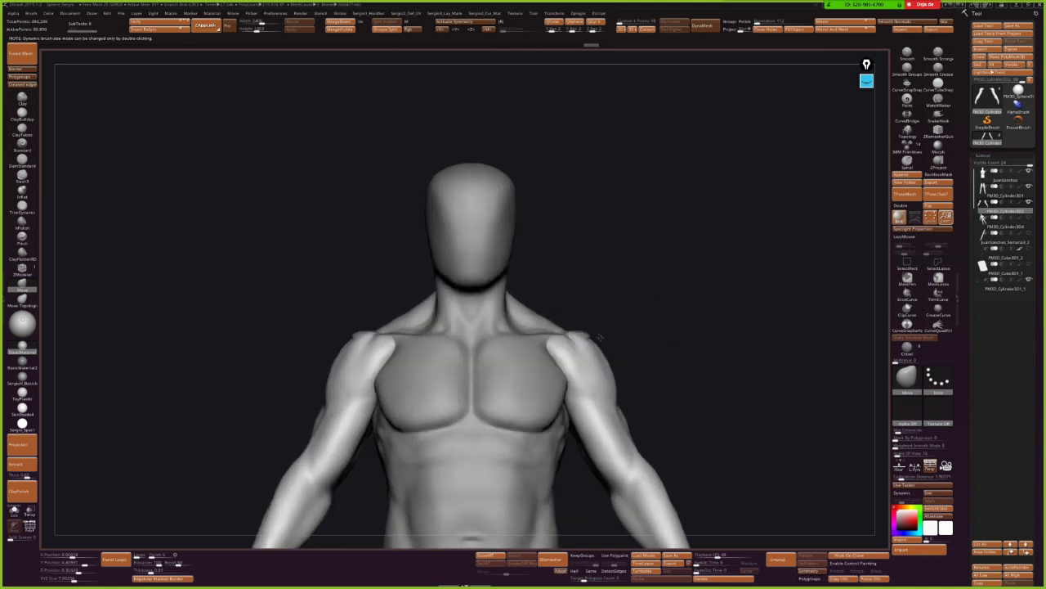
Orbit back to a frontal torso view and select the PM3D_Cylinder3D2 subtool.
mouse_move(592, 335)
right_mouse_down()
mouse_move(605, 322)
mouse_move(576, 329)
right_mouse_up()
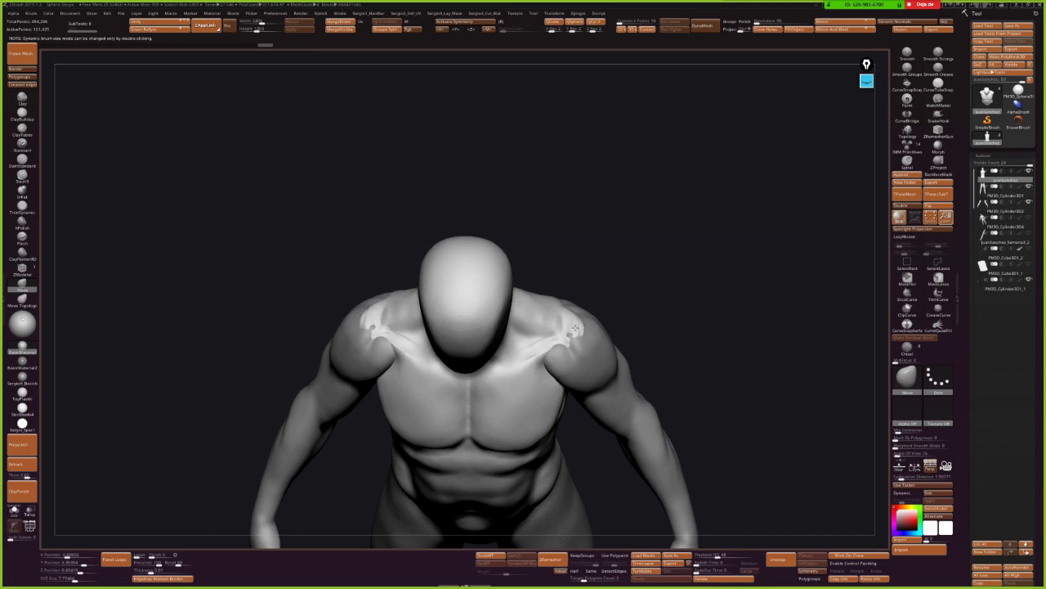
mouse_move(576, 333)
right_mouse_down()
mouse_move(588, 311)
mouse_move(619, 330)
mouse_move(623, 309)
mouse_move(549, 330)
mouse_move(572, 319)
right_mouse_up()
mouse_move(682, 306)
right_mouse_down()
mouse_move(619, 302)
mouse_move(610, 327)
mouse_move(637, 280)
mouse_move(572, 327)
mouse_move(654, 323)
mouse_move(572, 327)
mouse_move(561, 292)
right_mouse_up()
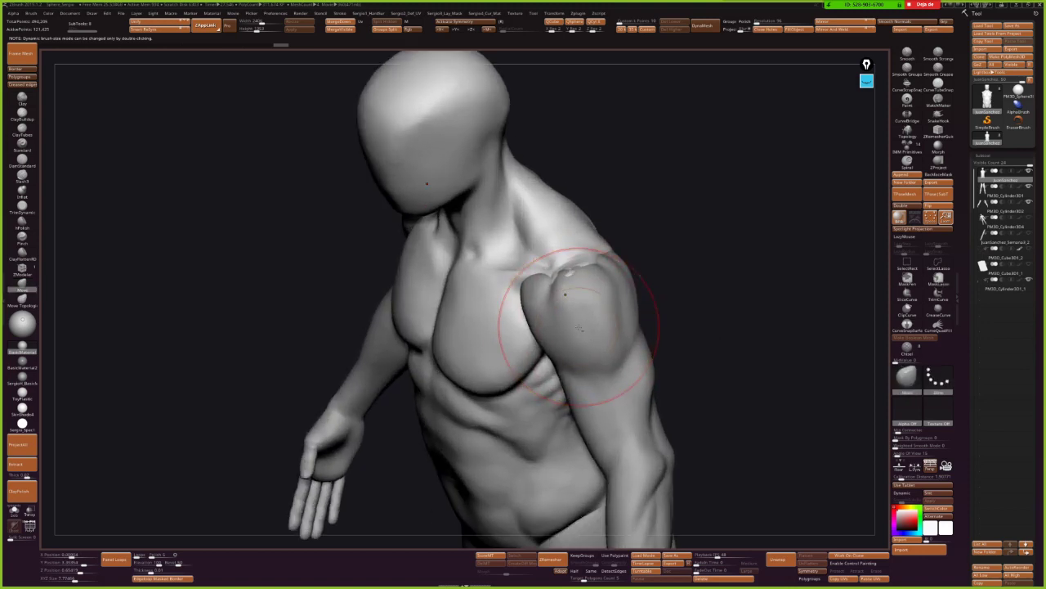
left_click(576, 329, "alt")
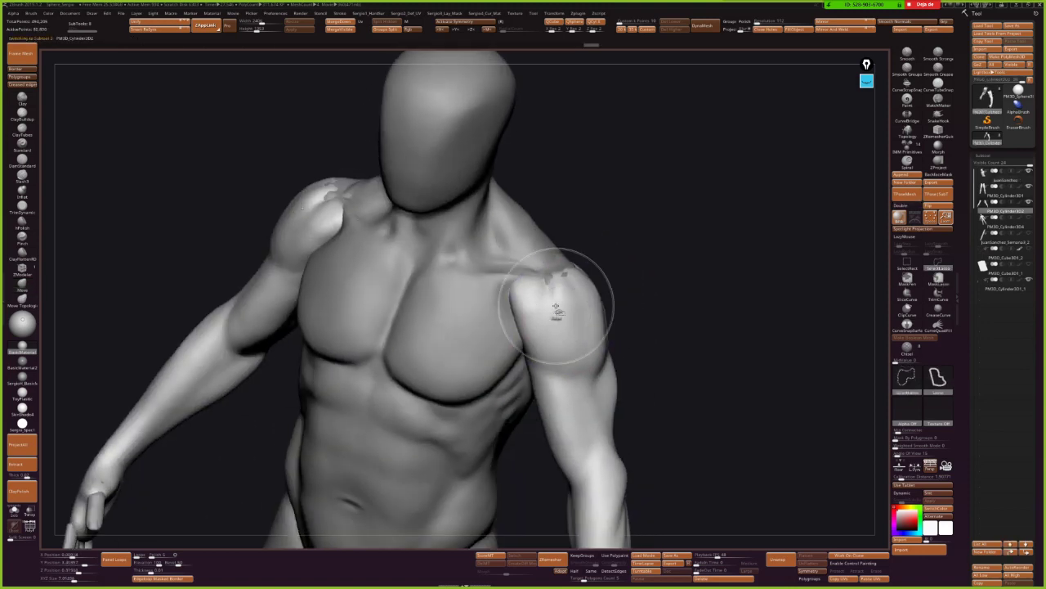
Smooth away the groove and crease where the deltoid meets the upper arm.
right_click_drag(580, 351, 576, 355)
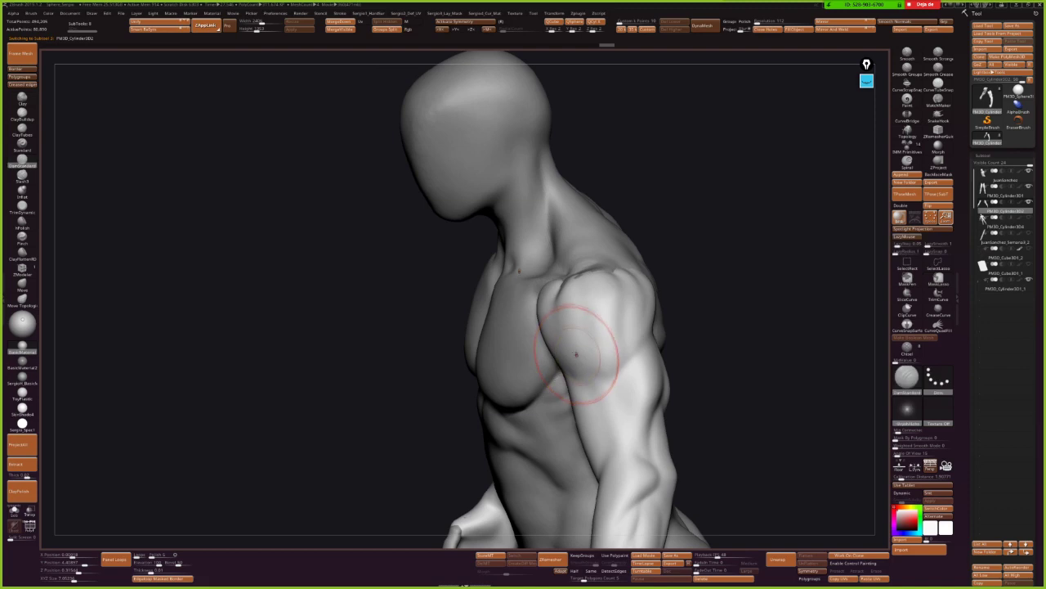
mouse_move(630, 303)
right_mouse_down()
mouse_move(610, 340)
mouse_move(579, 327)
right_mouse_up()
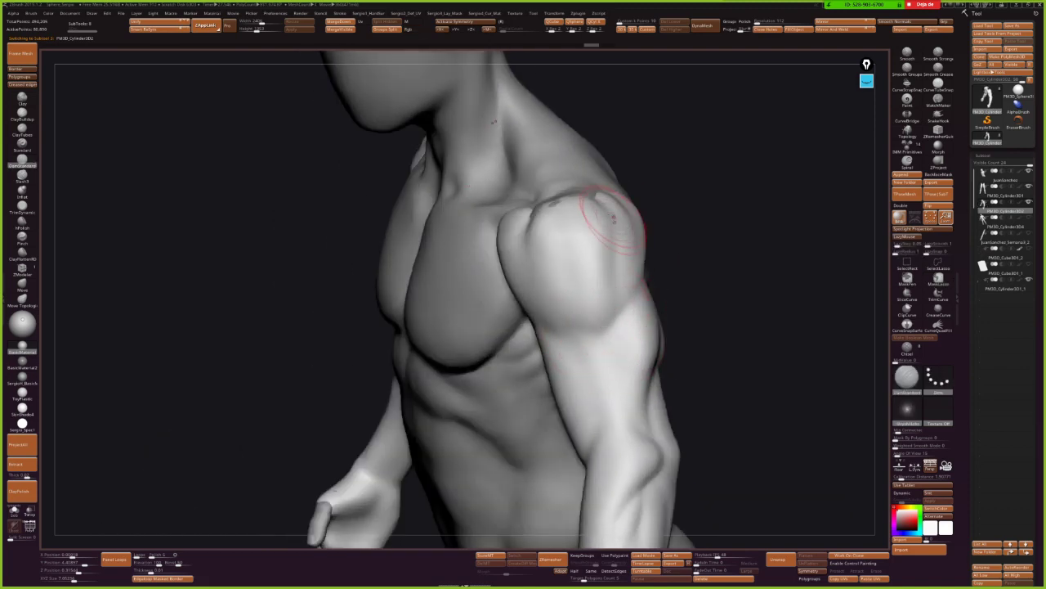
mouse_move(614, 243)
right_mouse_down()
mouse_move(617, 254)
mouse_move(609, 206)
right_mouse_up()
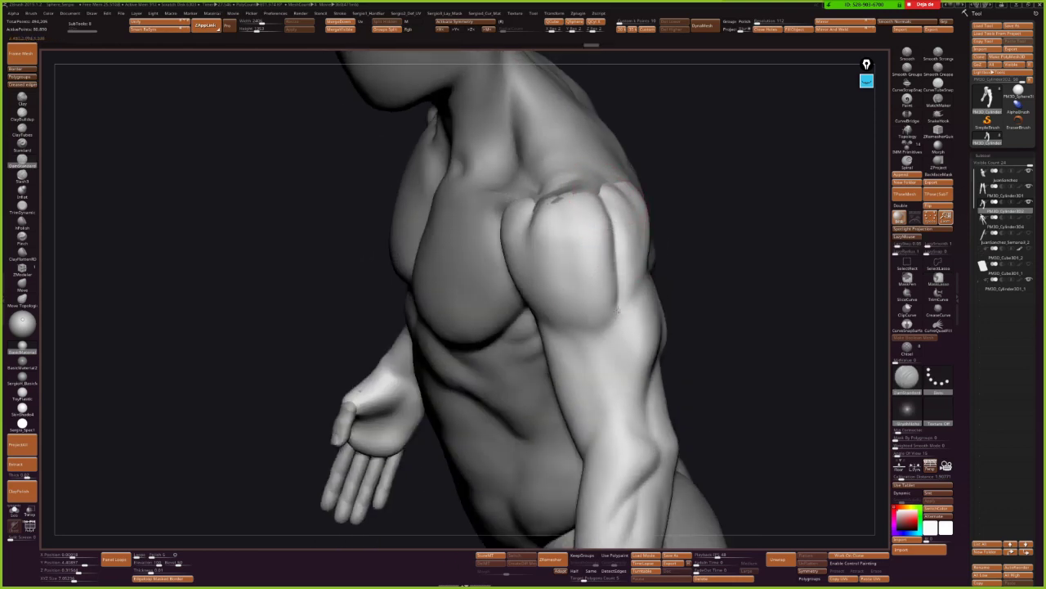
mouse_move(579, 341)
right_mouse_down()
mouse_move(585, 352)
mouse_move(579, 331)
right_mouse_up()
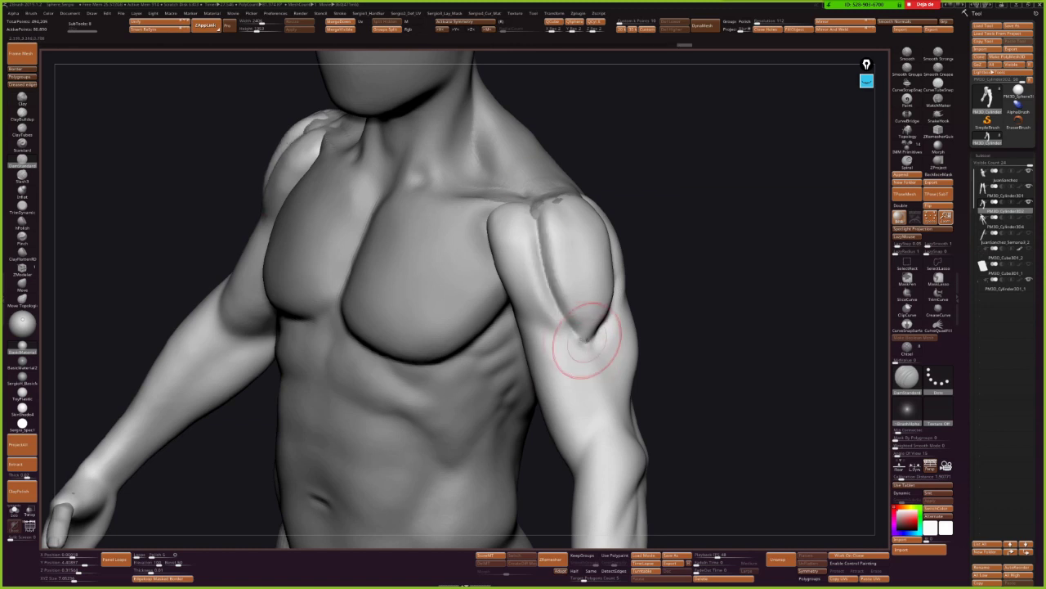
key("ctrl+z")
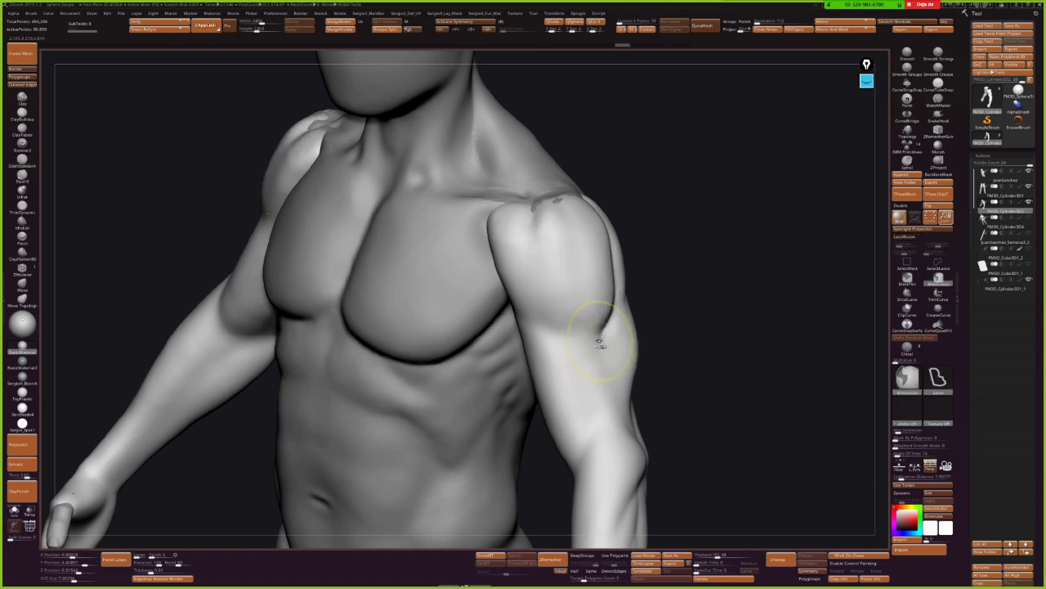
right_click_drag(603, 339, 611, 321)
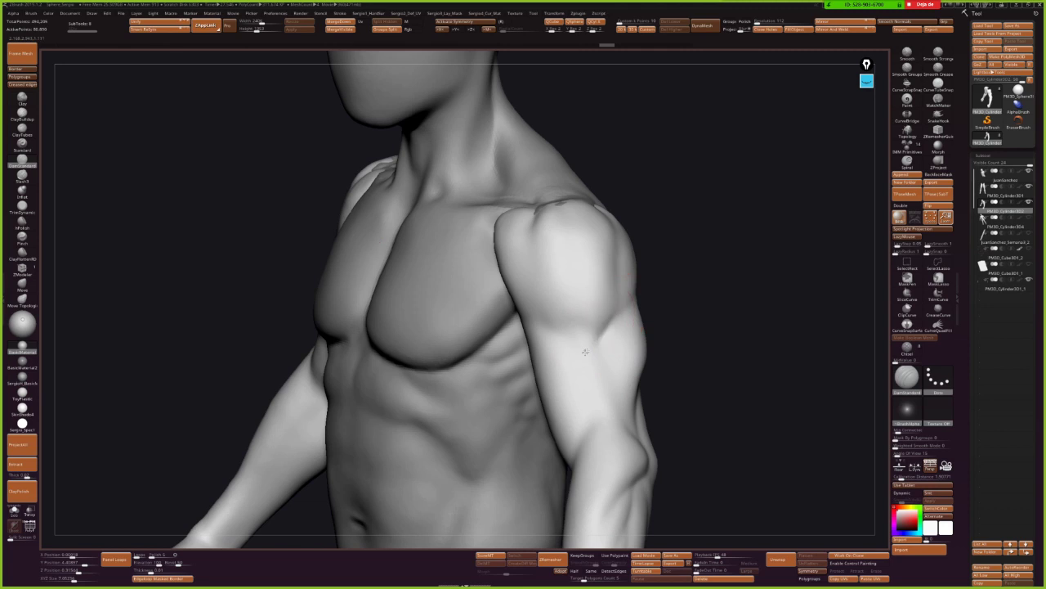
right_click_drag(549, 339, 562, 333)
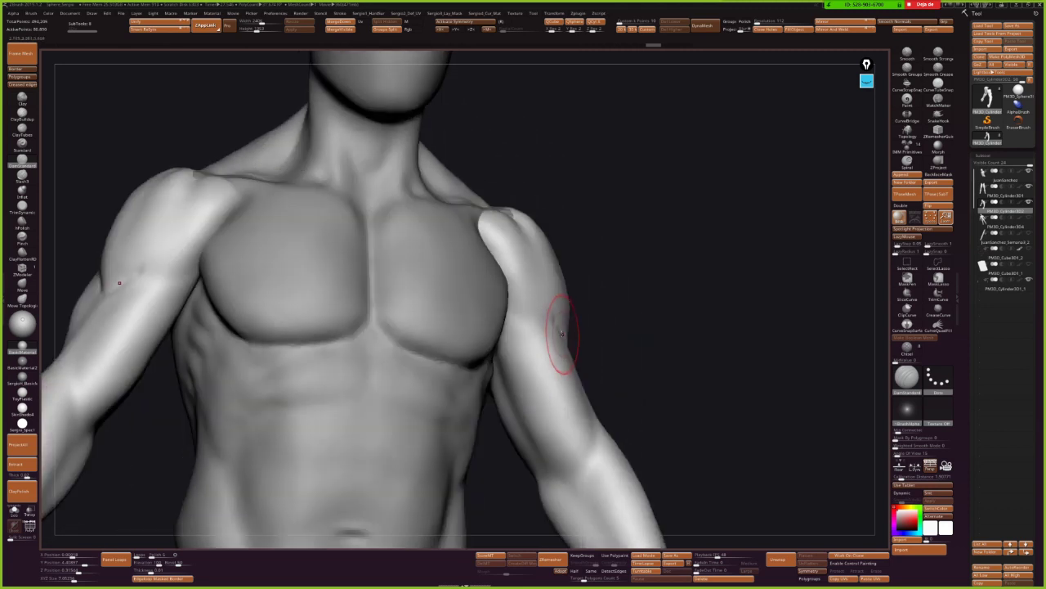
right_click_drag(497, 304, 561, 346)
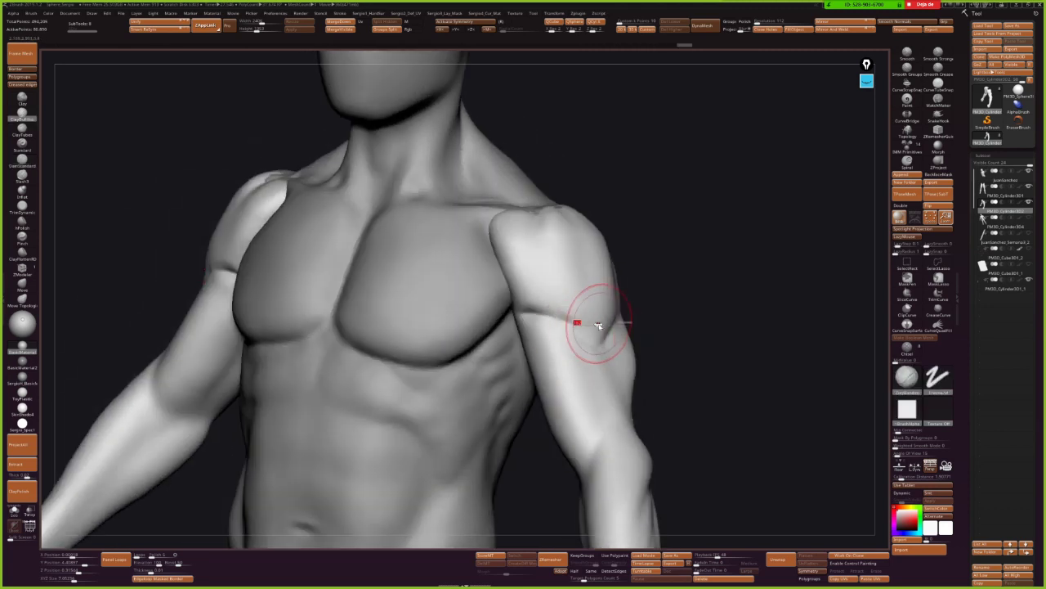
left_click_drag(602, 327, 580, 339)
Hide the torso and carve a mirrored crease into both upper arms.
right_click_drag(599, 341, 572, 366)
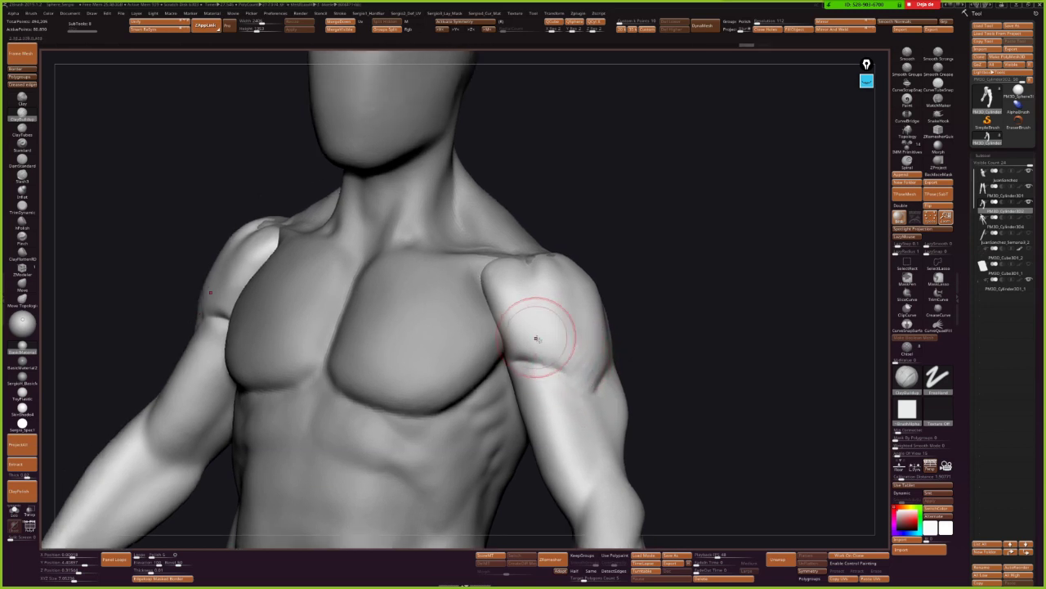
left_click(533, 370, "ctrl+shift")
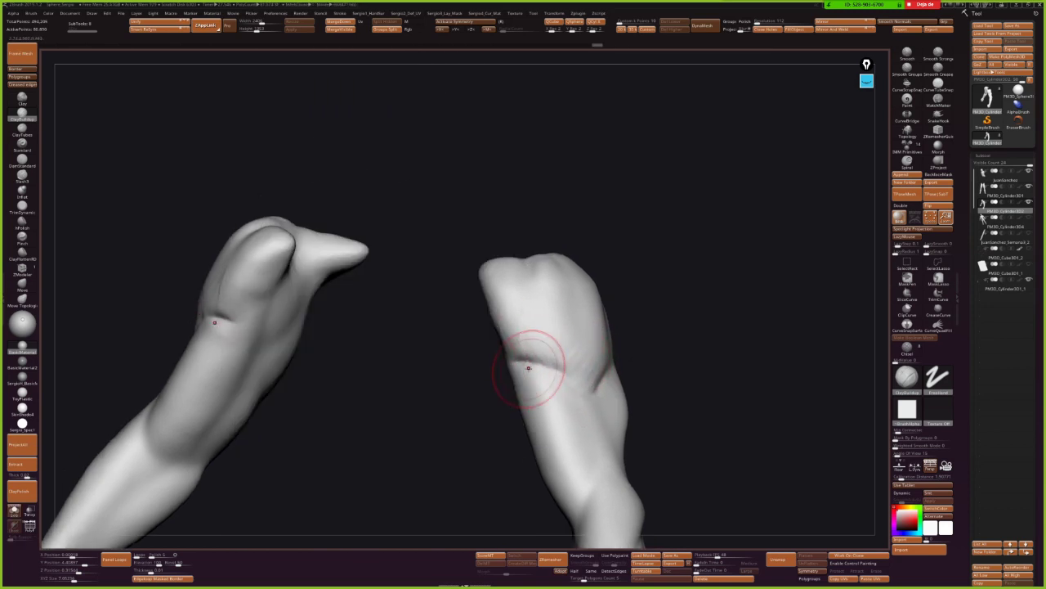
mouse_move(533, 372)
left_mouse_down()
mouse_move(490, 341)
mouse_move(541, 348)
mouse_move(507, 344)
left_mouse_up()
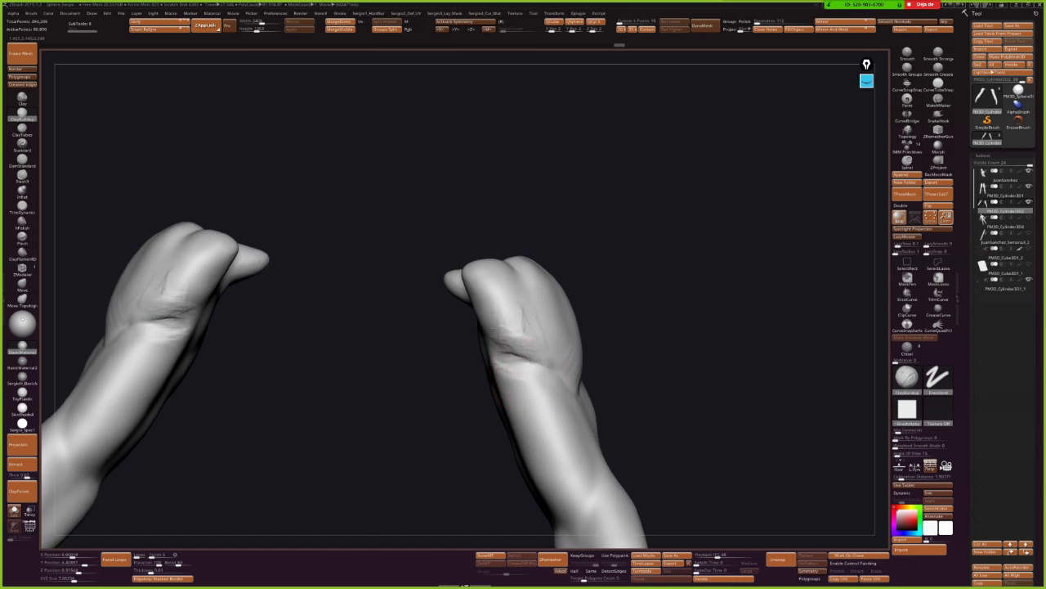
right_click_drag(531, 349, 535, 398)
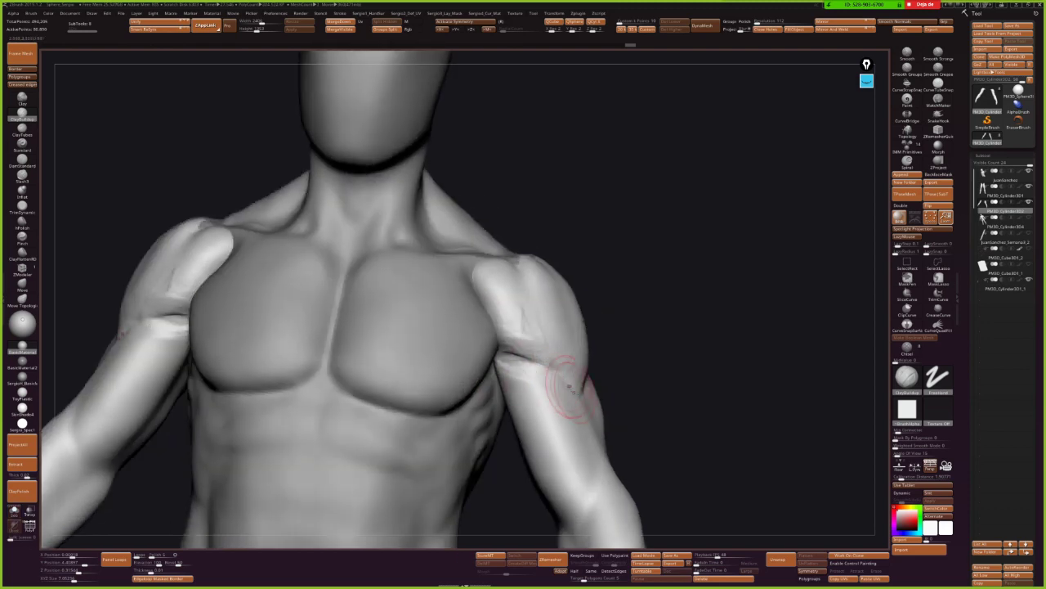
Soften the dimple under the deltoid and carve crease strokes down the upper arm.
mouse_move(570, 385)
right_mouse_down()
mouse_move(595, 414)
mouse_move(591, 350)
mouse_move(583, 368)
right_mouse_up()
left_click_drag(583, 367, 569, 369, "shift")
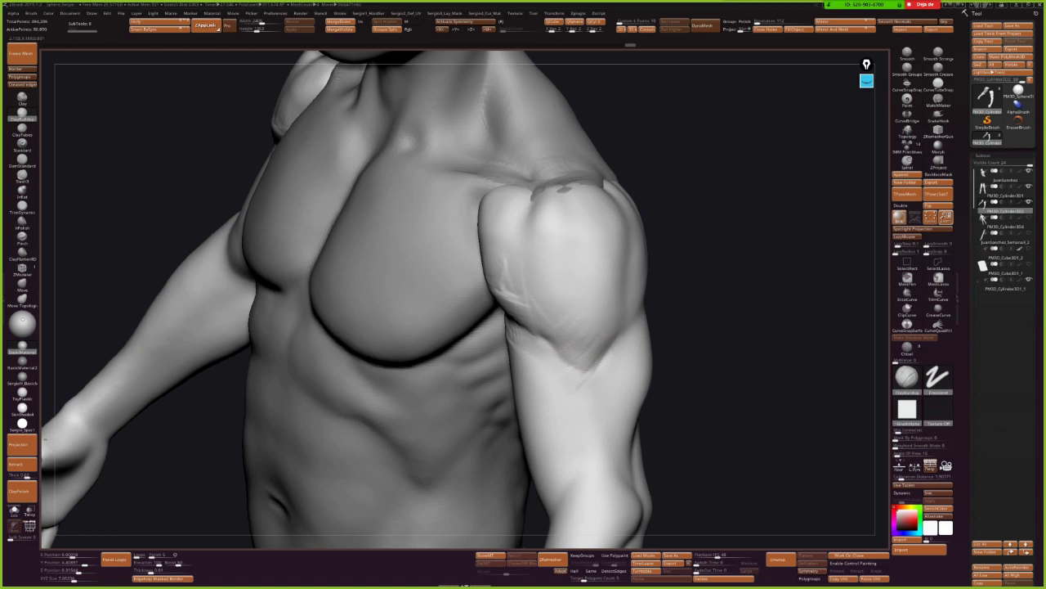
right_click_drag(579, 370, 594, 313)
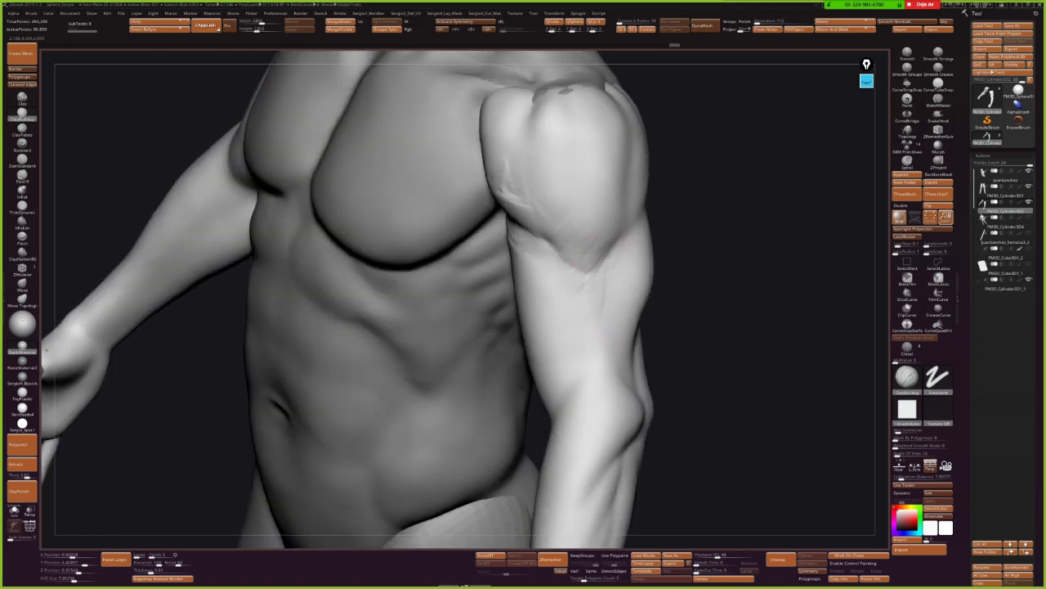
mouse_move(583, 323)
left_mouse_down()
mouse_move(580, 276)
mouse_move(596, 245)
mouse_move(587, 351)
left_mouse_up()
left_click_drag(609, 279, 605, 408)
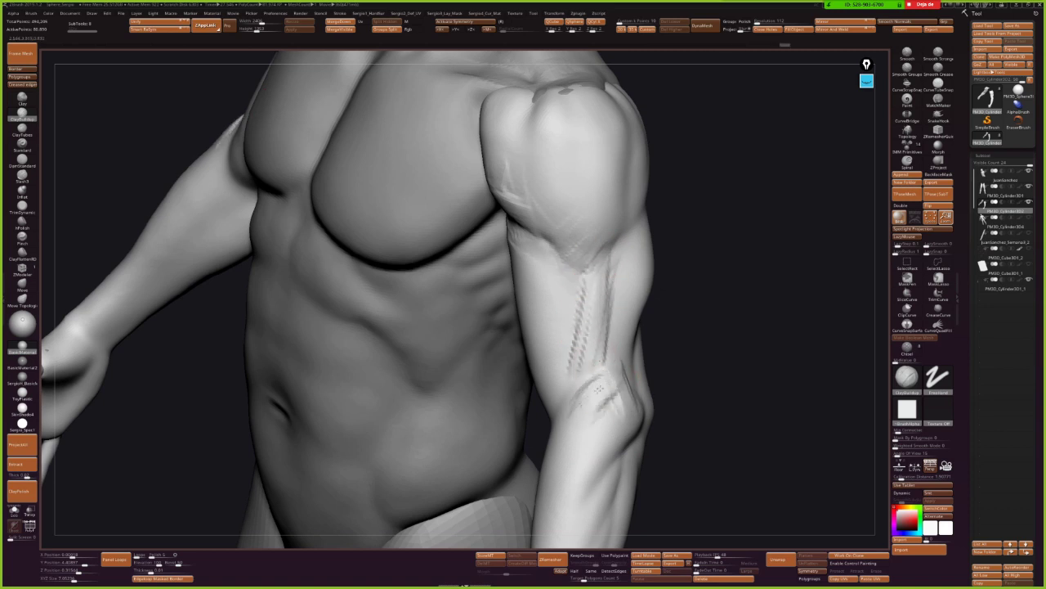
mouse_move(614, 245)
left_mouse_down()
mouse_move(572, 264)
mouse_move(590, 366)
left_mouse_up()
mouse_move(597, 206)
left_mouse_down()
mouse_move(608, 275)
mouse_move(589, 343)
left_mouse_up()
mouse_move(634, 372)
left_mouse_down()
mouse_move(621, 344)
mouse_move(607, 346)
mouse_move(602, 294)
mouse_move(595, 354)
left_mouse_up()
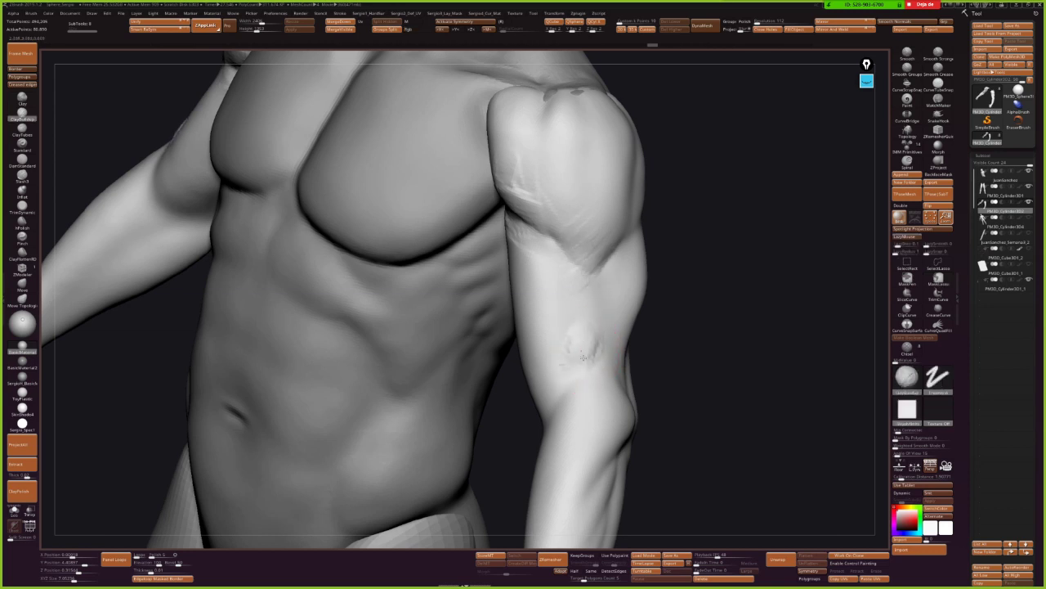
Carve rough tendon marks on the forearm and smooth away the jagged strokes.
left_click_drag(582, 307, 590, 311)
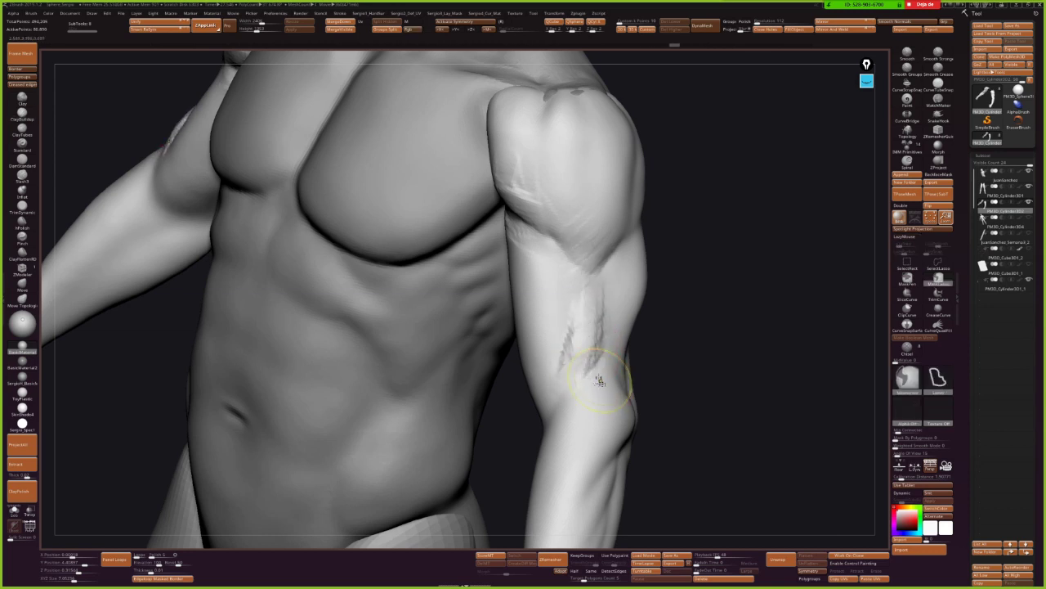
left_click_drag(584, 360, 602, 369, "shift")
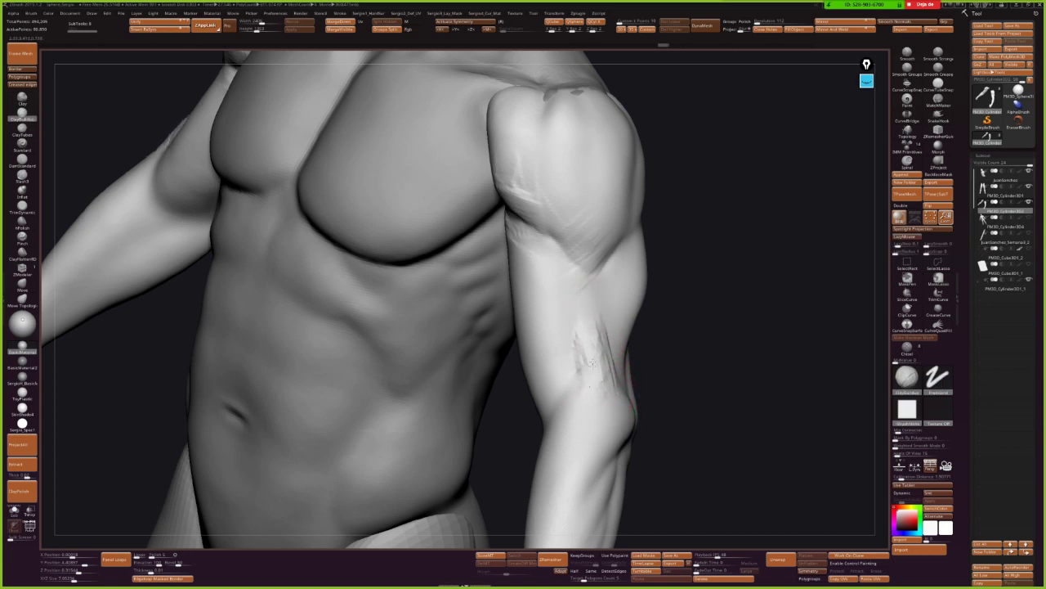
left_click_drag(596, 363, 612, 315, "shift")
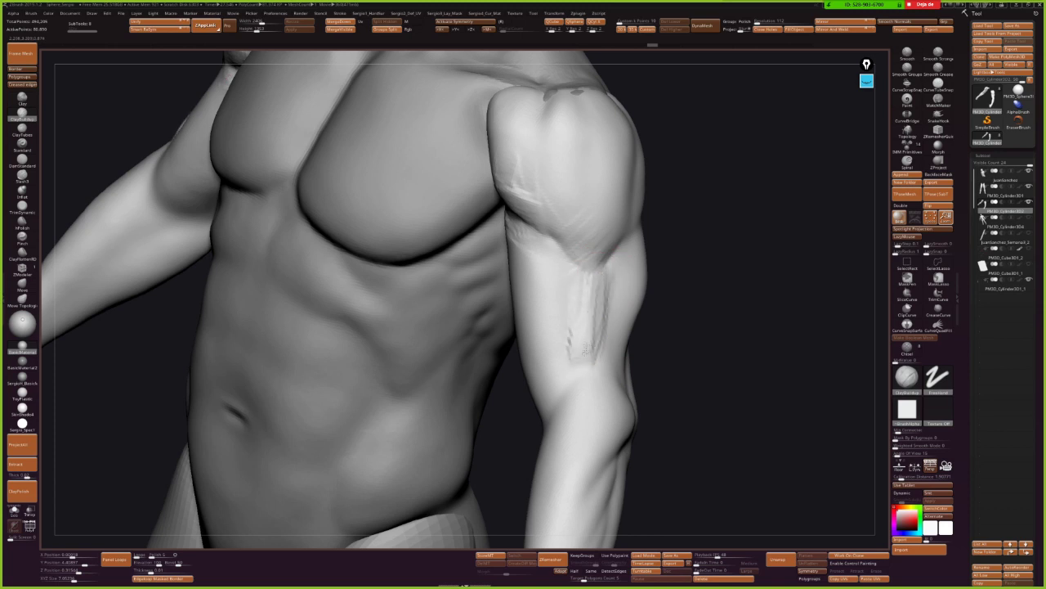
left_click_drag(573, 352, 591, 321, "shift")
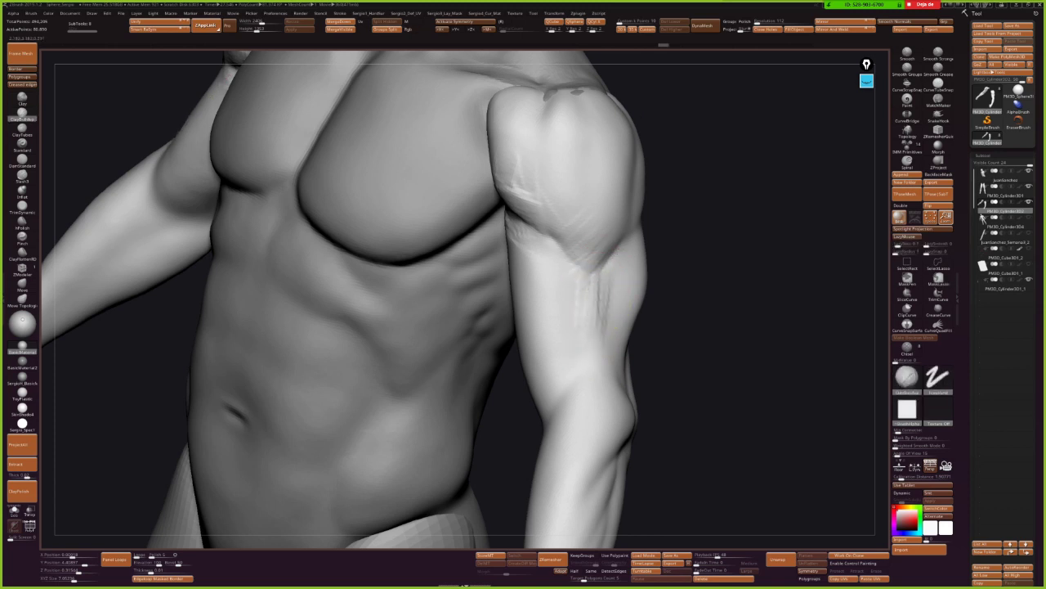
mouse_move(619, 245)
left_mouse_down()
mouse_move(630, 298)
mouse_move(602, 292)
mouse_move(592, 340)
mouse_move(638, 330)
mouse_move(605, 353)
mouse_move(596, 310)
mouse_move(610, 322)
mouse_move(597, 362)
mouse_move(605, 335)
left_mouse_up()
Carve a vertical groove along the upper arm using DamStandard and ClayBuildup.
key("b")
key("d")
key("s")
mouse_move(591, 344)
left_mouse_down()
mouse_move(608, 311)
mouse_move(589, 319)
left_mouse_up()
key("b")
key("c")
key("b")
left_click_drag(598, 236, 601, 233)
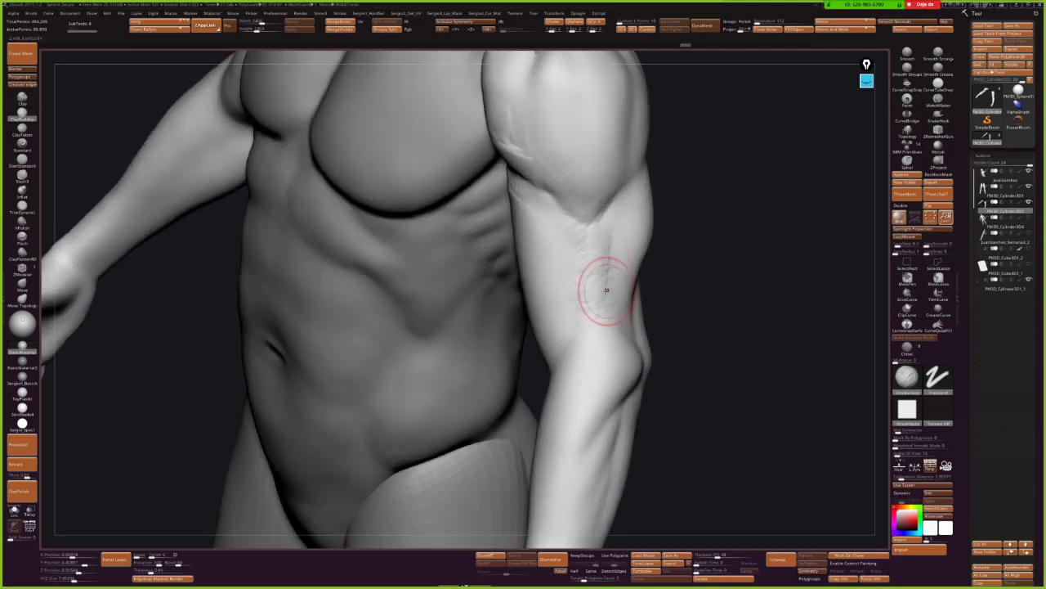
mouse_move(601, 303)
left_mouse_down()
mouse_move(577, 334)
mouse_move(550, 341)
mouse_move(587, 330)
left_mouse_up()
Strengthen the faint forearm streaks with DamStandard and ClayBuildup, then hide the torso.
key("b")
key("d")
key("s")
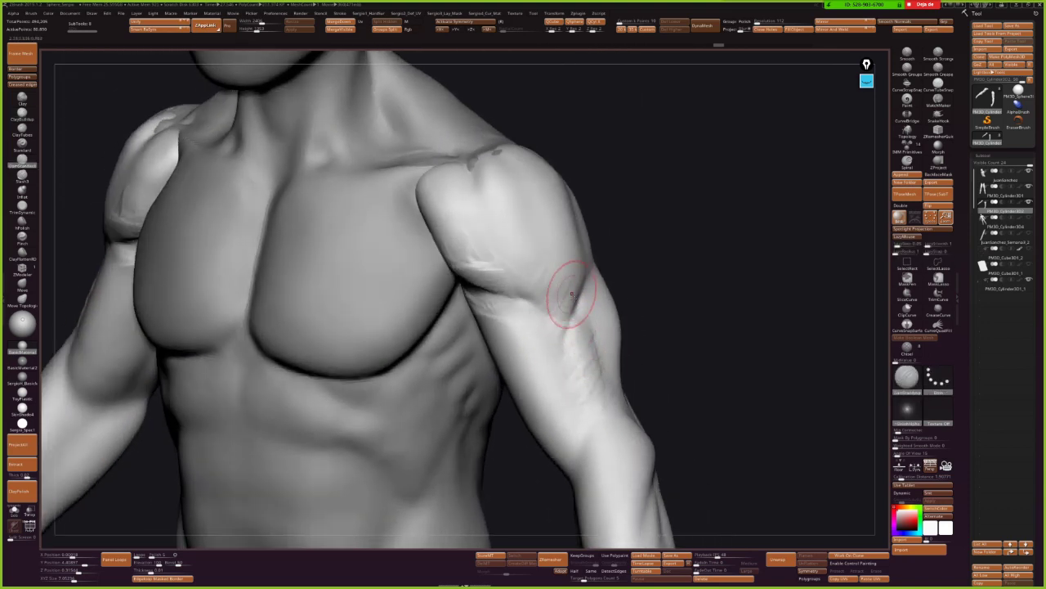
left_click_drag(573, 296, 569, 329)
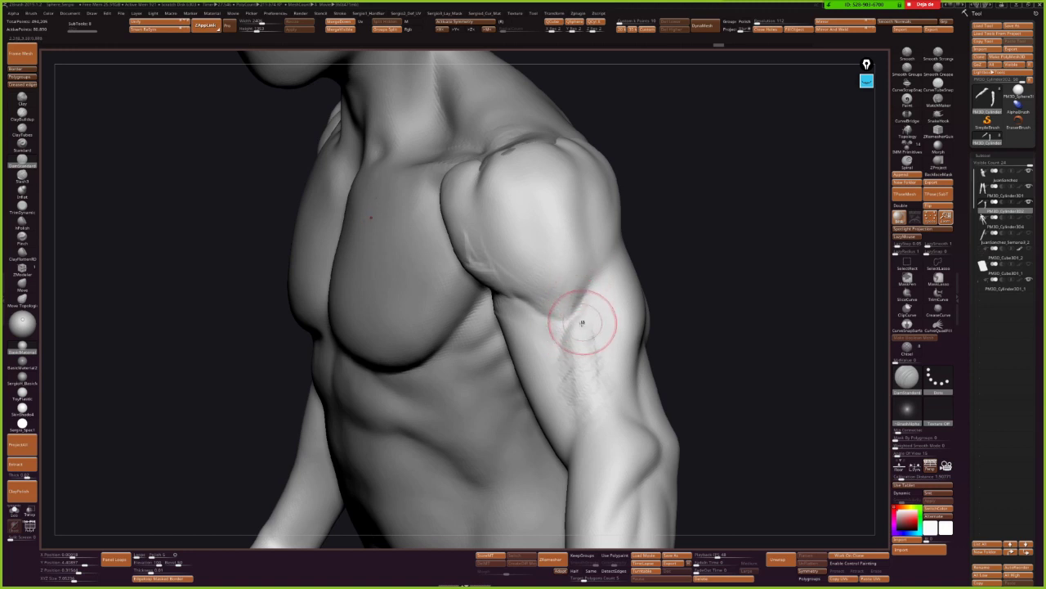
key("b")
key("c")
key("b")
left_click_drag(572, 344, 554, 333)
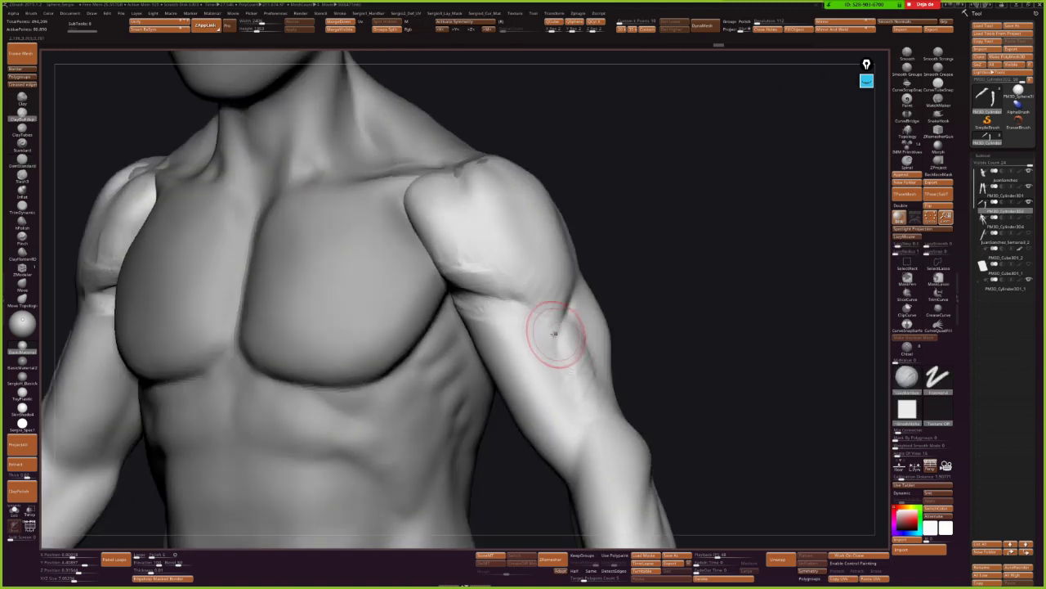
right_click_drag(546, 347, 561, 351)
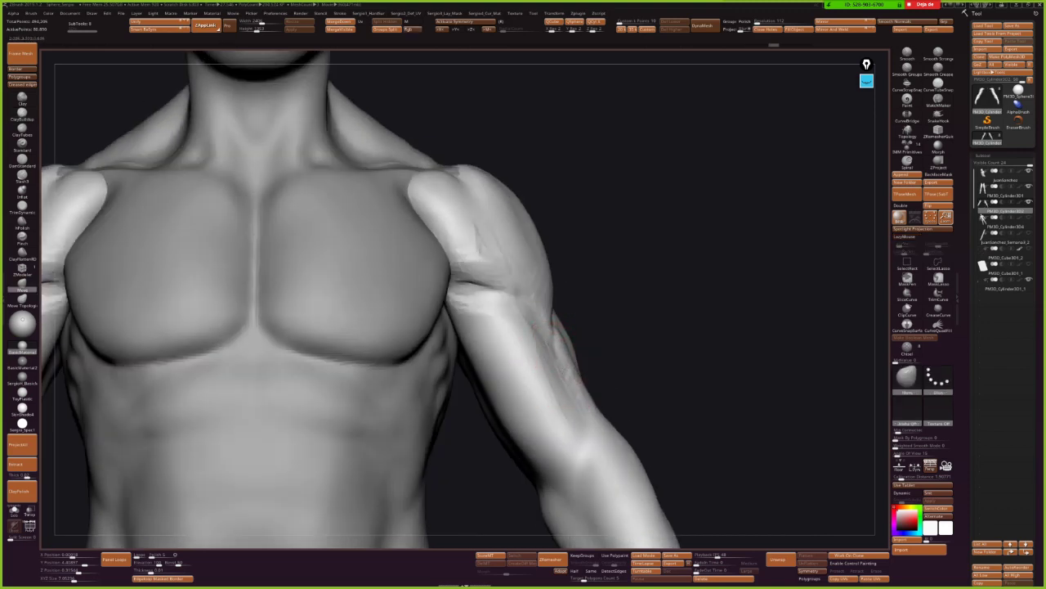
left_click_drag(575, 395, 578, 408)
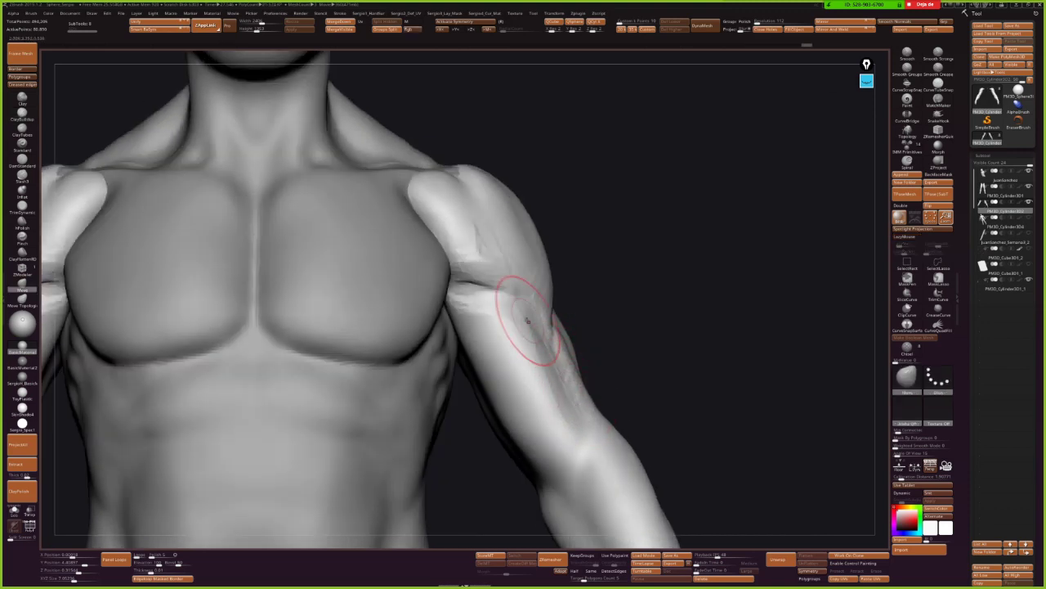
right_click_drag(575, 395, 546, 348)
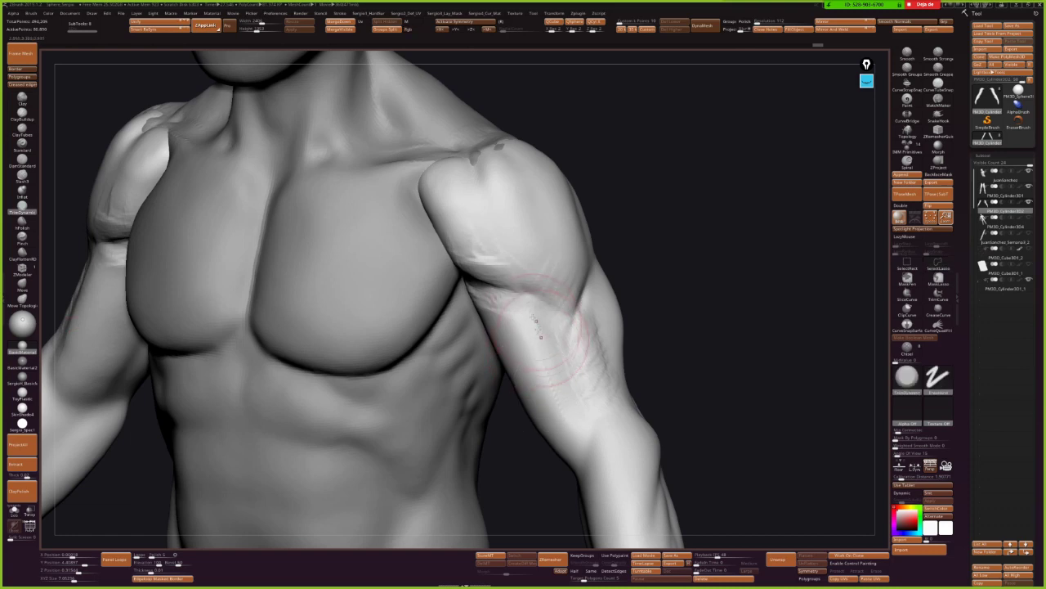
mouse_move(570, 393)
right_mouse_down()
mouse_move(562, 350)
mouse_move(537, 345)
right_mouse_up()
left_click(509, 322, "ctrl+shift")
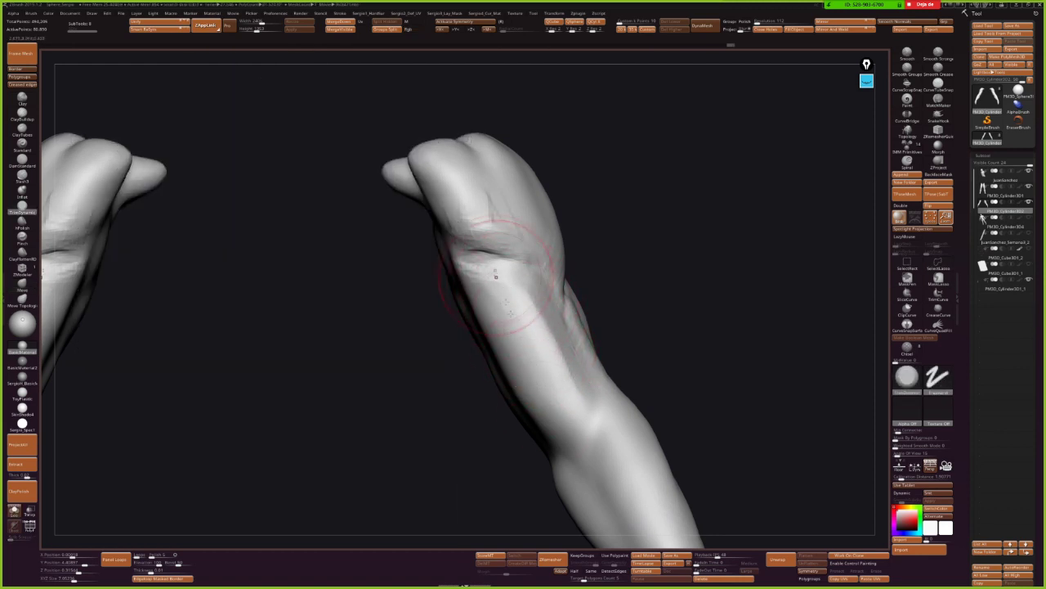
Rotate around the isolated arms, sketch a forearm muscle guide, then clear it.
mouse_move(561, 433)
right_mouse_down()
mouse_move(561, 350)
mouse_move(553, 401)
mouse_move(559, 380)
mouse_move(524, 340)
mouse_move(584, 385)
right_mouse_up()
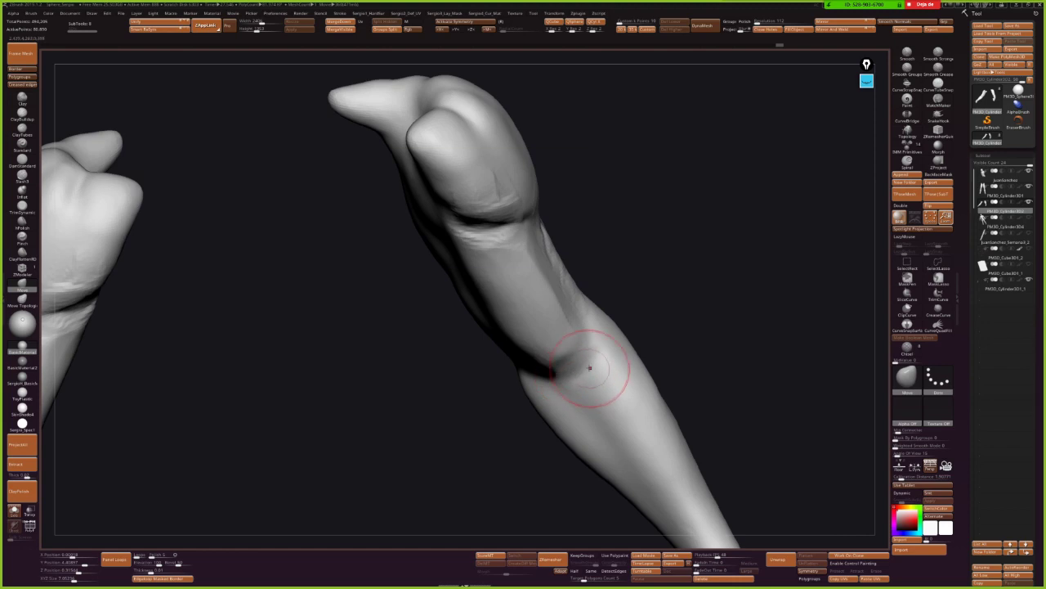
mouse_move(573, 391)
right_mouse_down()
mouse_move(572, 355)
mouse_move(572, 385)
mouse_move(531, 365)
right_mouse_up()
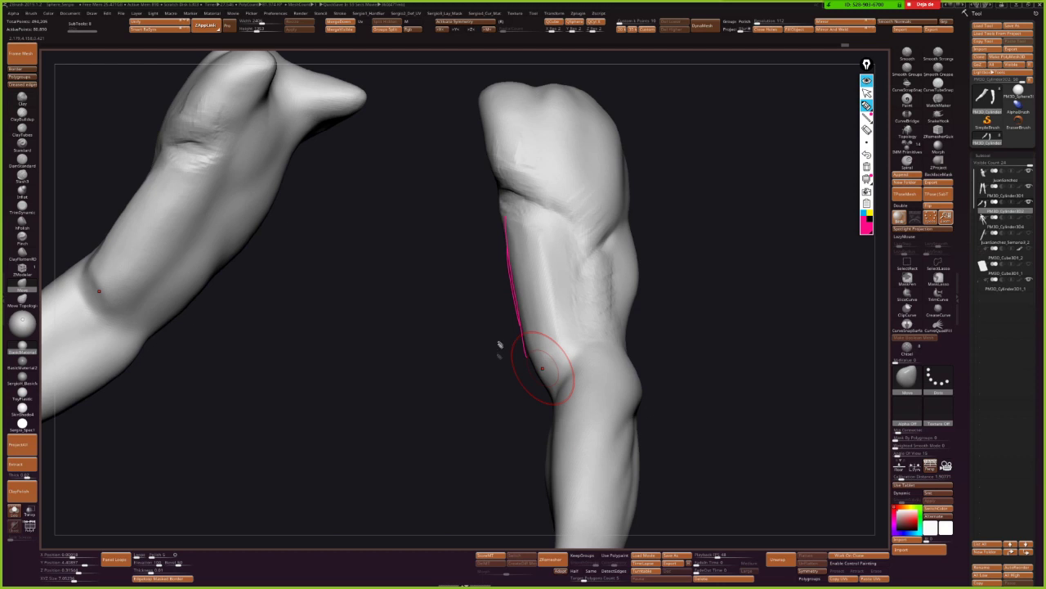
left_click_drag(558, 302, 557, 350)
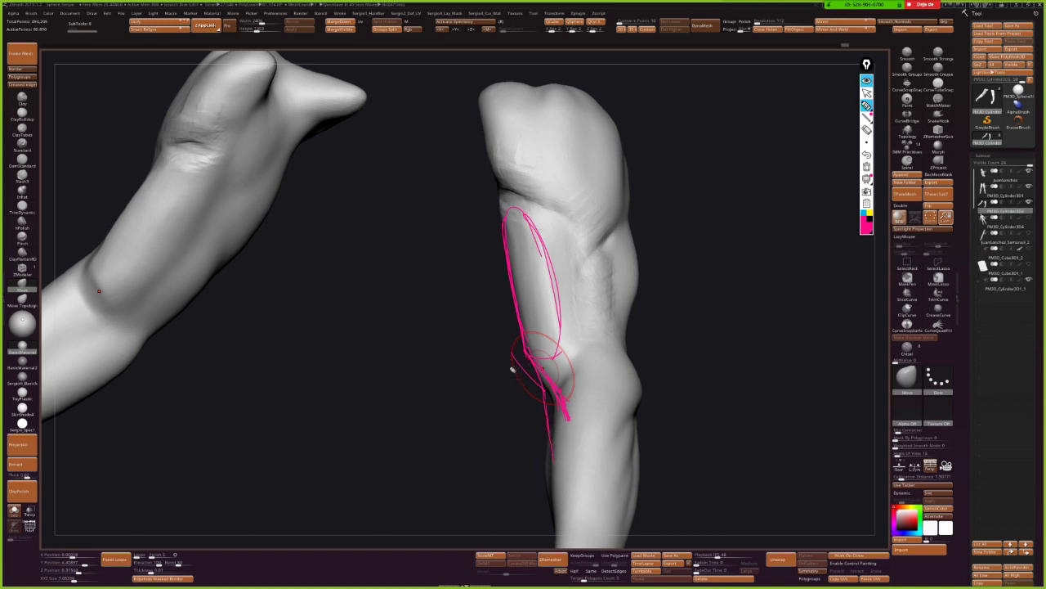
key("Escape")
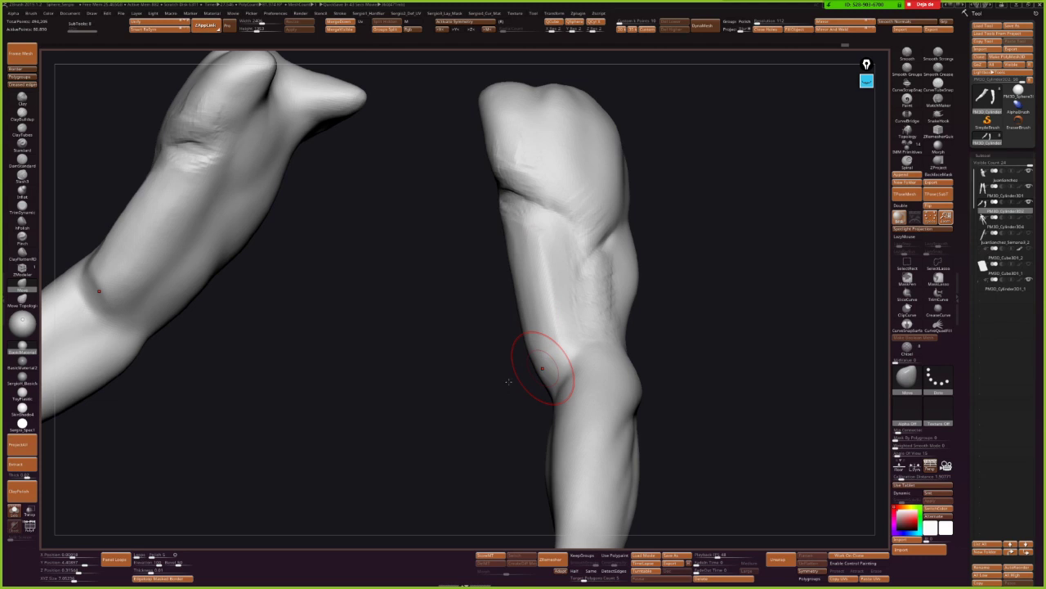
scroll(514, 385, "down", 2)
scroll(527, 327, "down", 2)
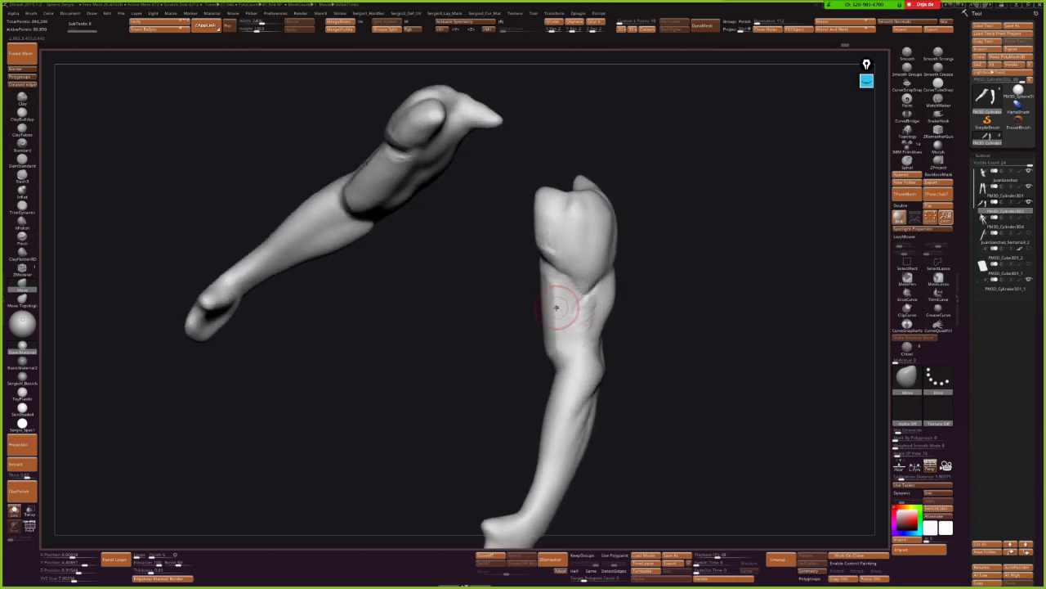
Adjust the brush size and sculpt first strokes into the right forearm.
right_click_drag(561, 299, 540, 372)
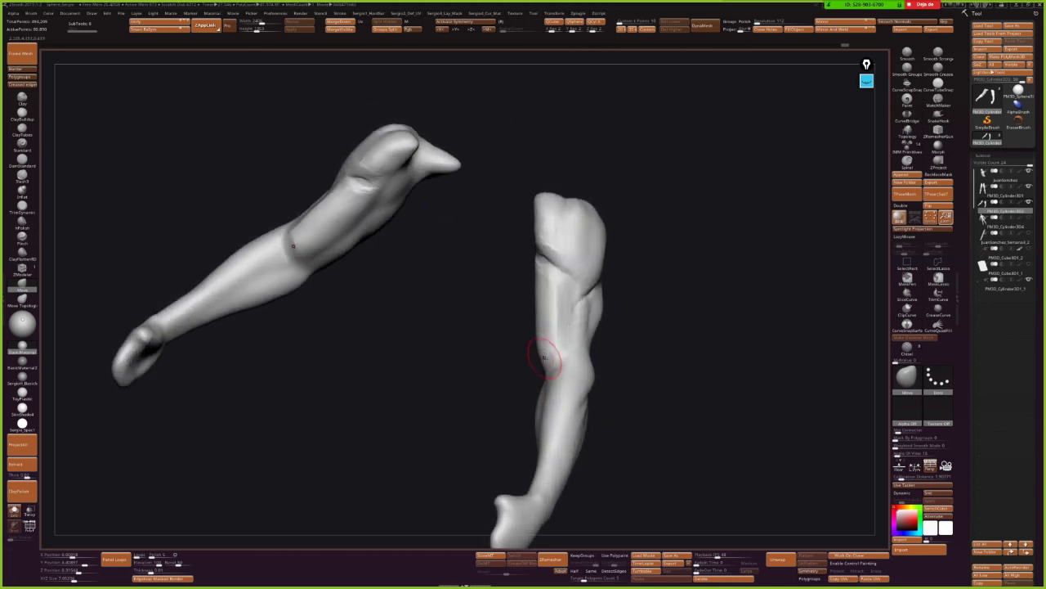
right_click_drag(545, 370, 557, 350)
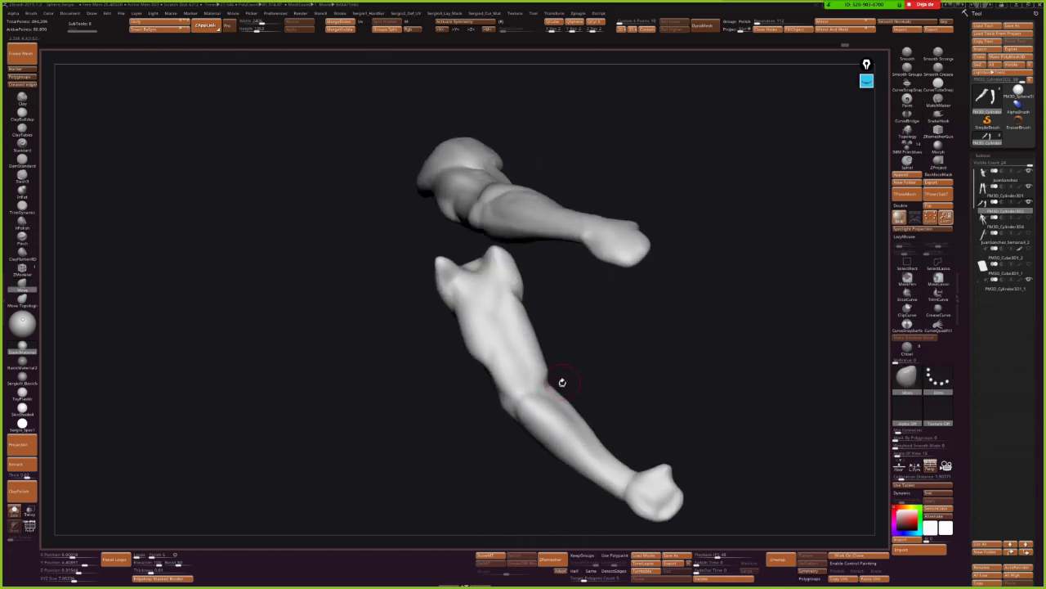
key("s")
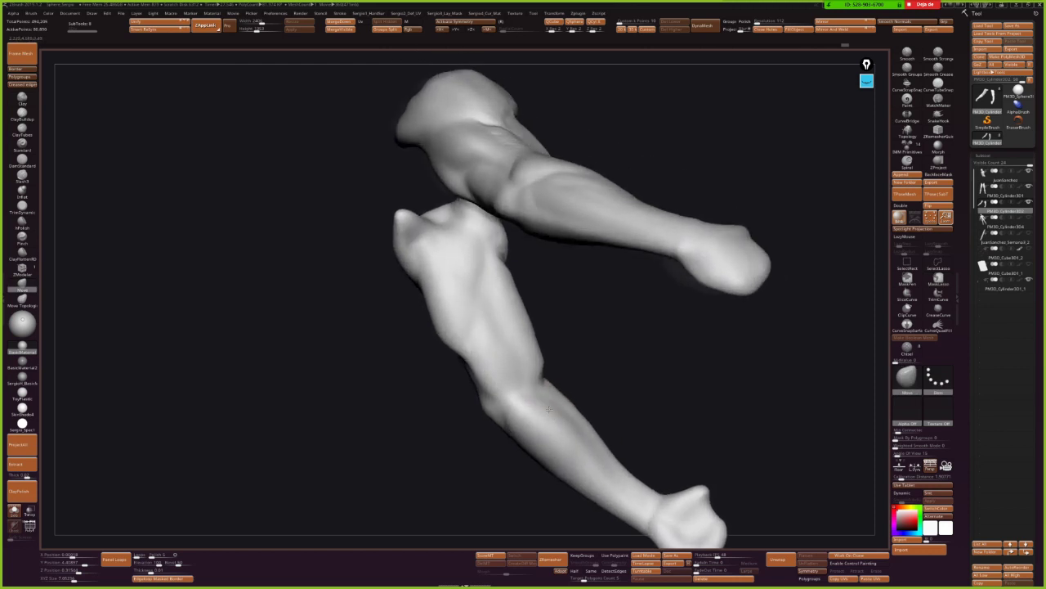
right_click_drag(538, 395, 535, 400)
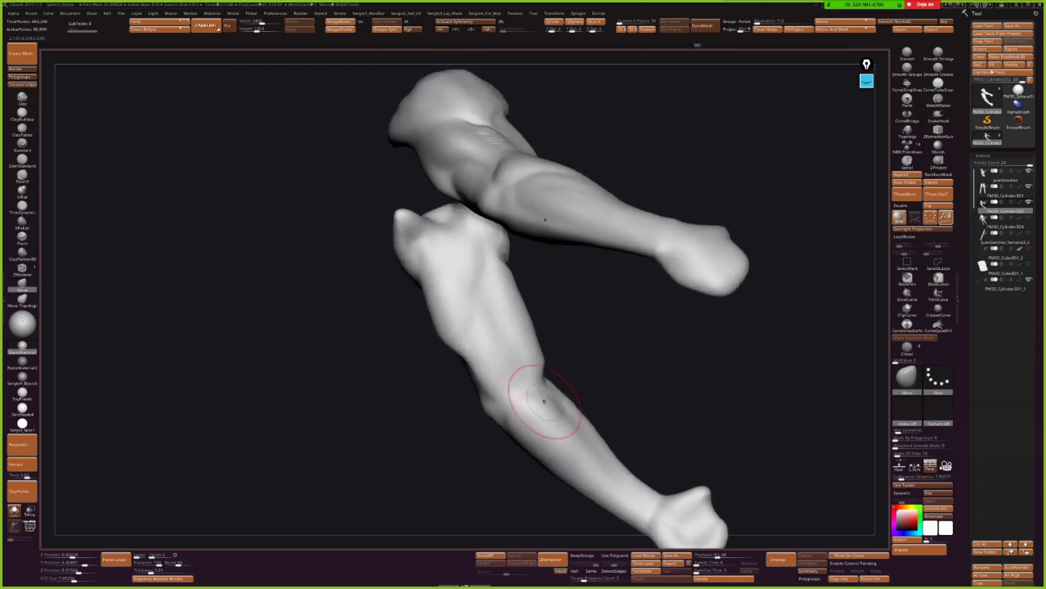
right_click_drag(552, 439, 545, 428)
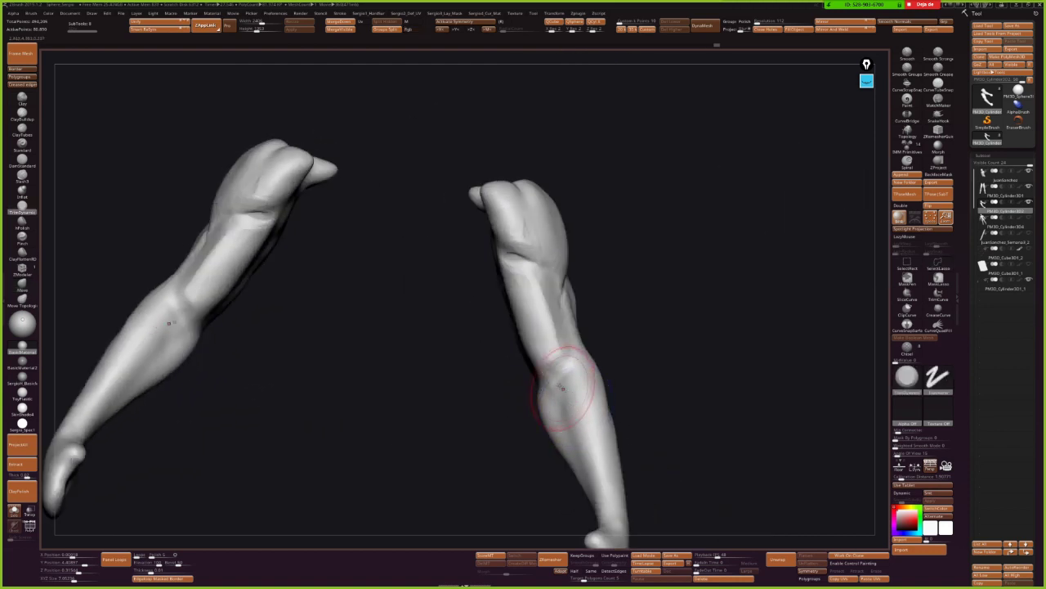
left_click_drag(573, 395, 584, 458)
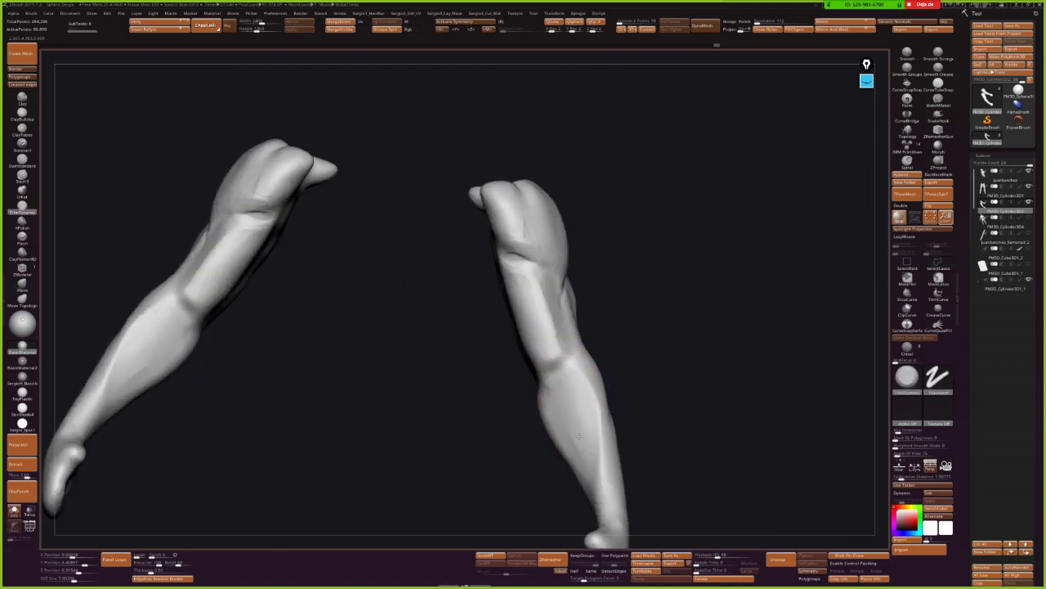
Carve mirrored grooves into both forearms down to the lower forearm.
right_click_drag(584, 468, 567, 385)
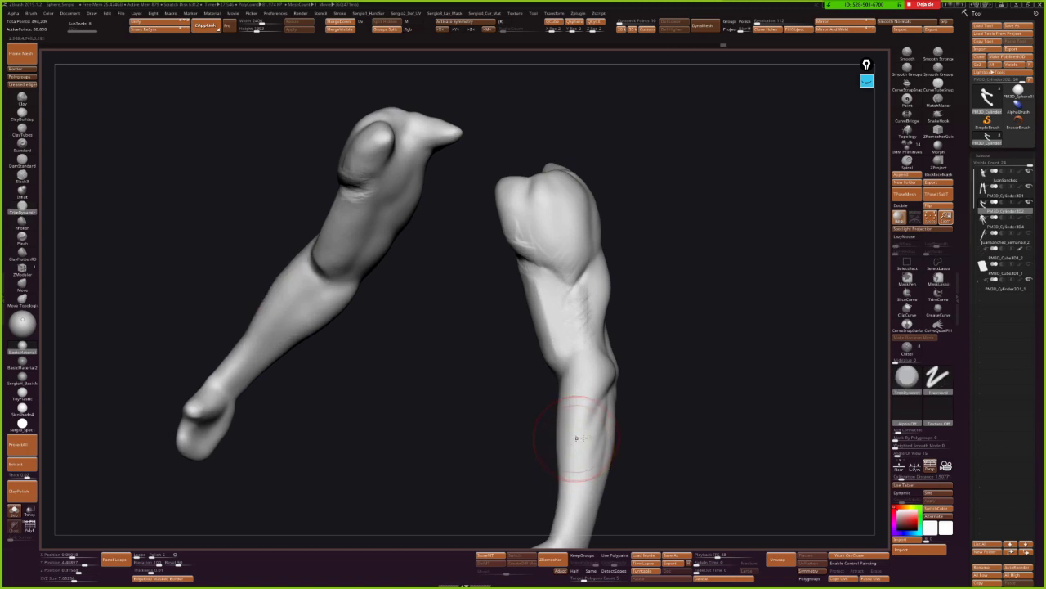
right_click_drag(566, 449, 527, 409)
left_click_drag(572, 409, 578, 395)
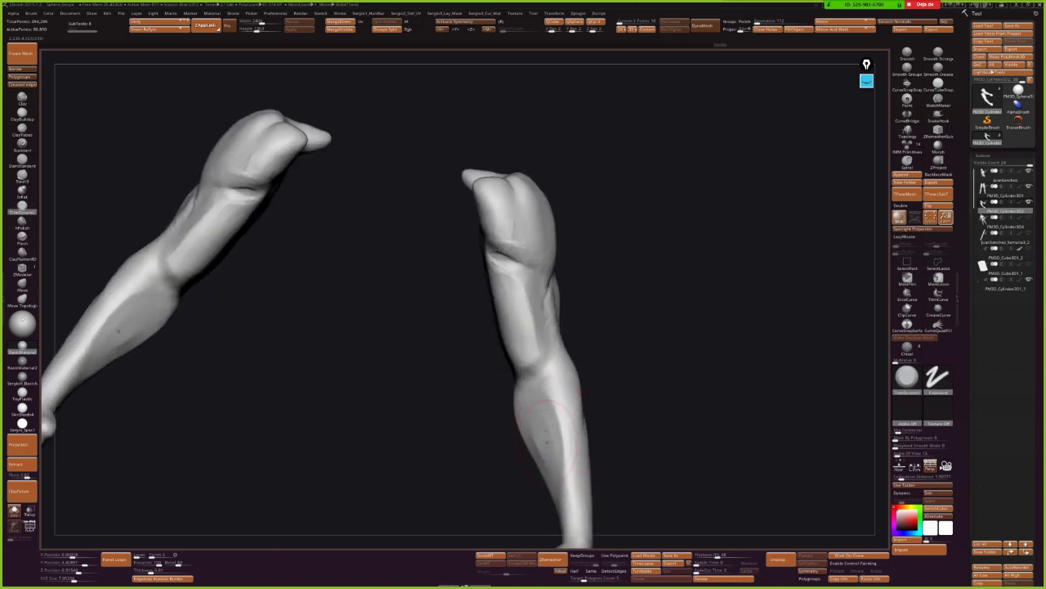
right_click_drag(592, 403, 538, 395)
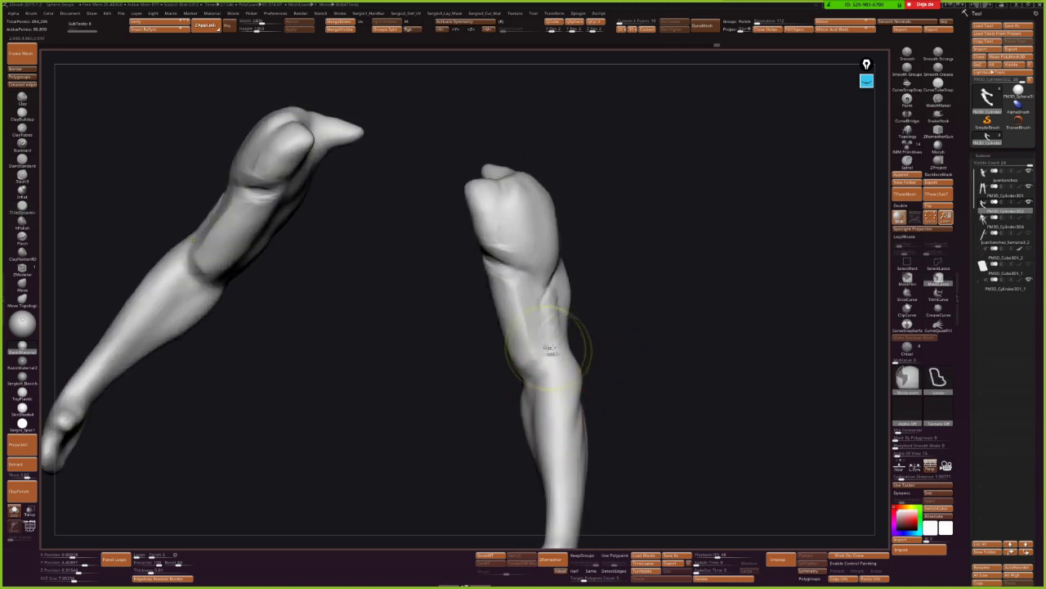
mouse_move(537, 395)
left_mouse_down()
mouse_move(544, 458)
mouse_move(556, 417)
left_mouse_up()
mouse_move(539, 418)
right_mouse_down()
mouse_move(551, 441)
mouse_move(597, 401)
mouse_move(577, 434)
mouse_move(516, 465)
right_mouse_up()
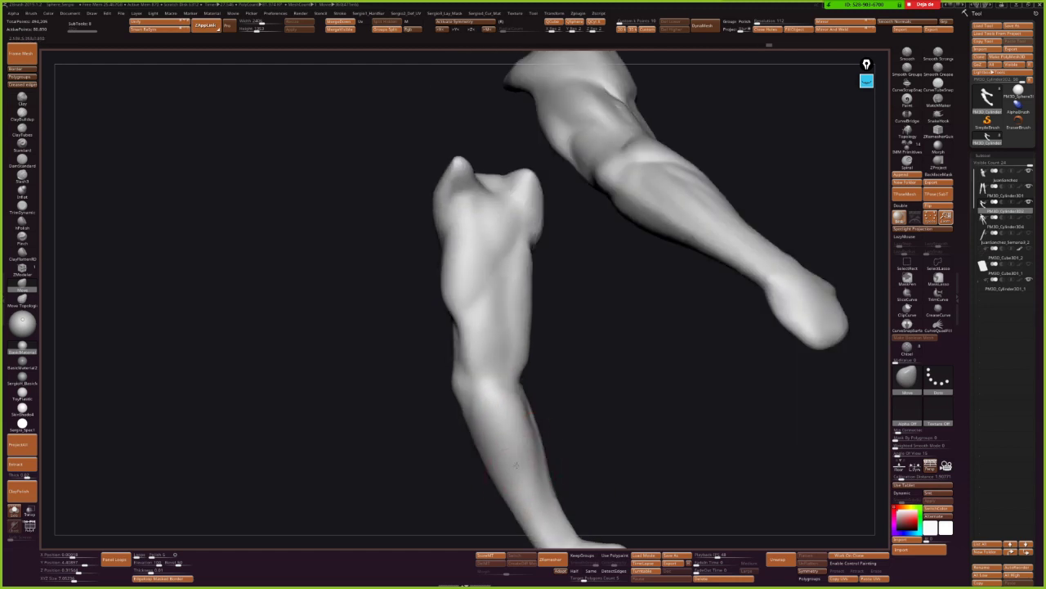
mouse_move(520, 406)
right_mouse_down()
mouse_move(518, 449)
mouse_move(531, 440)
mouse_move(533, 374)
mouse_move(548, 374)
right_mouse_up()
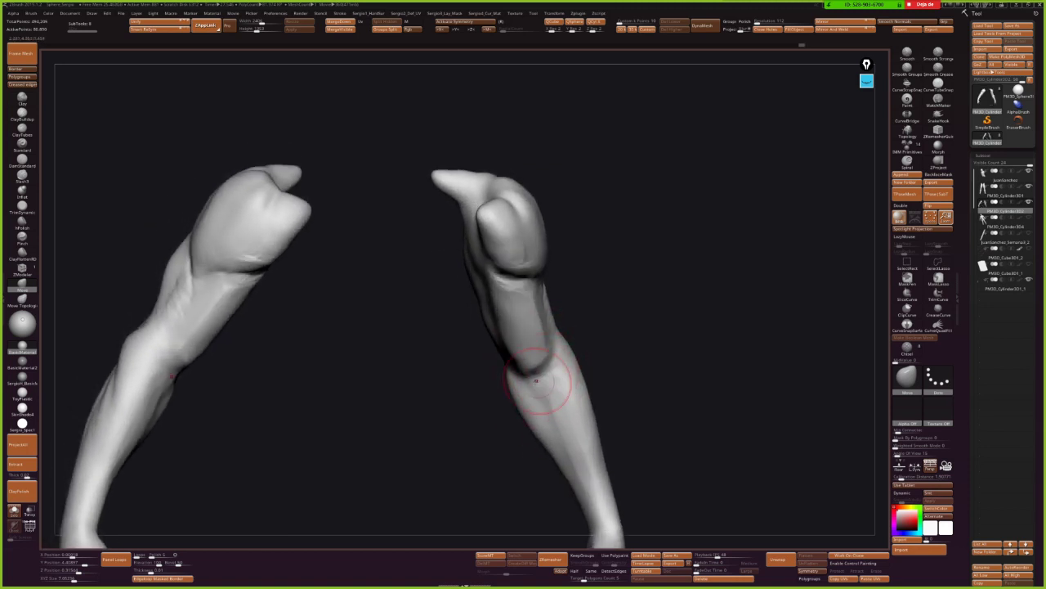
Switch to DamStandard and sculpt a rounded bulge below the elbow.
key("b")
key("d")
key("s")
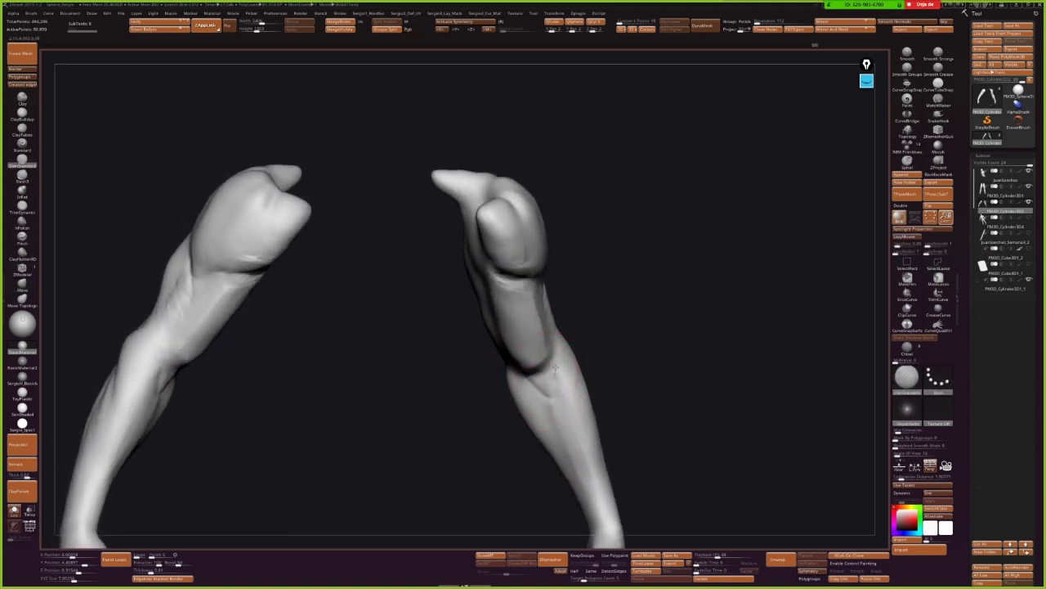
right_click_drag(578, 417, 561, 303)
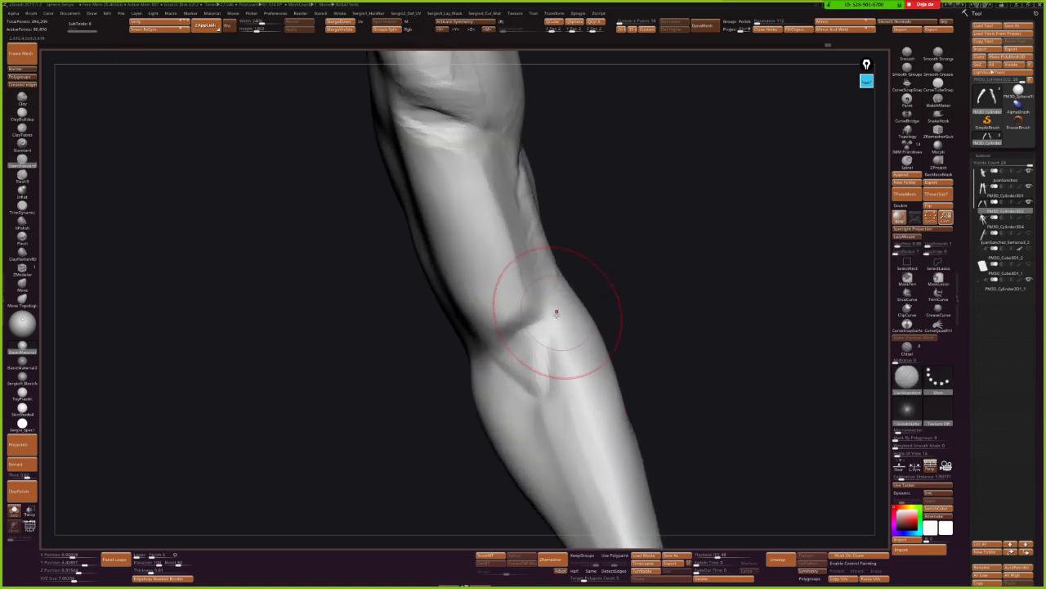
mouse_move(578, 449)
right_mouse_down("ctrl")
mouse_move(552, 388)
mouse_move(542, 387)
mouse_move(551, 398)
mouse_move(526, 373)
right_mouse_up("ctrl")
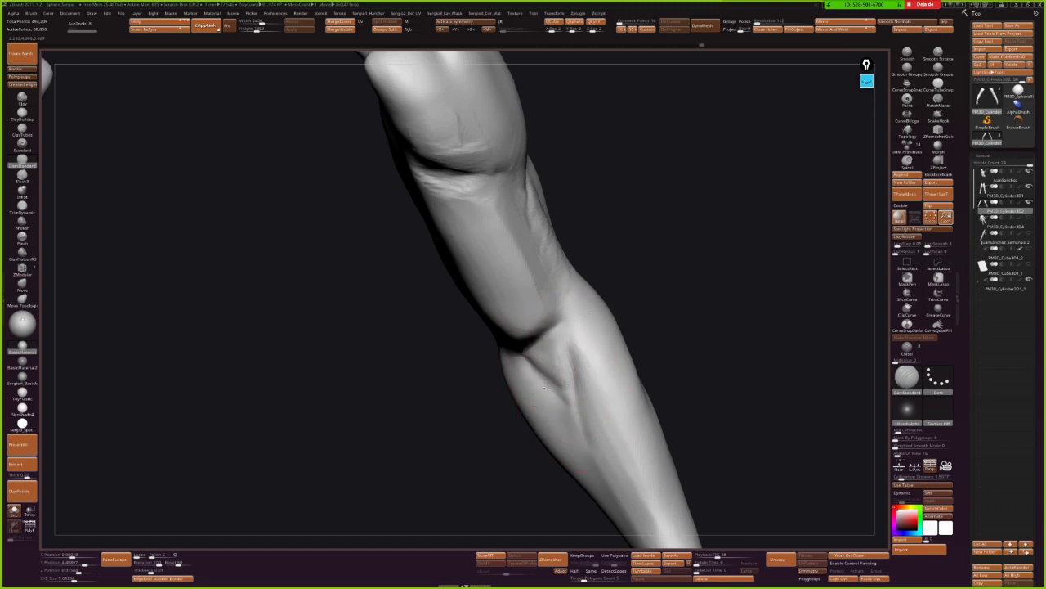
mouse_move(544, 385)
right_mouse_down()
mouse_move(537, 420)
mouse_move(523, 336)
right_mouse_up()
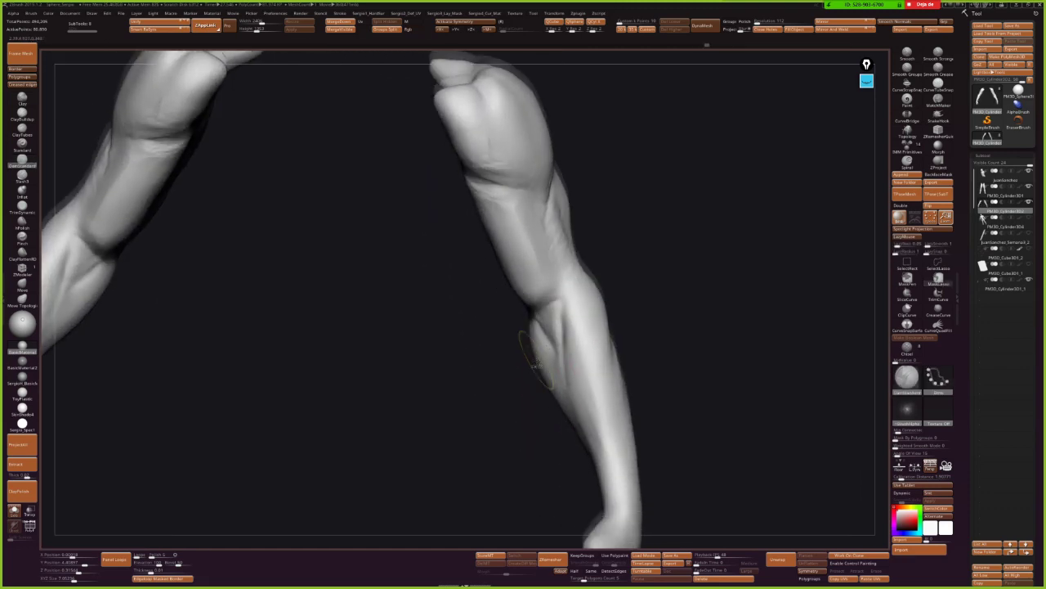
left_click_drag(503, 304, 535, 323)
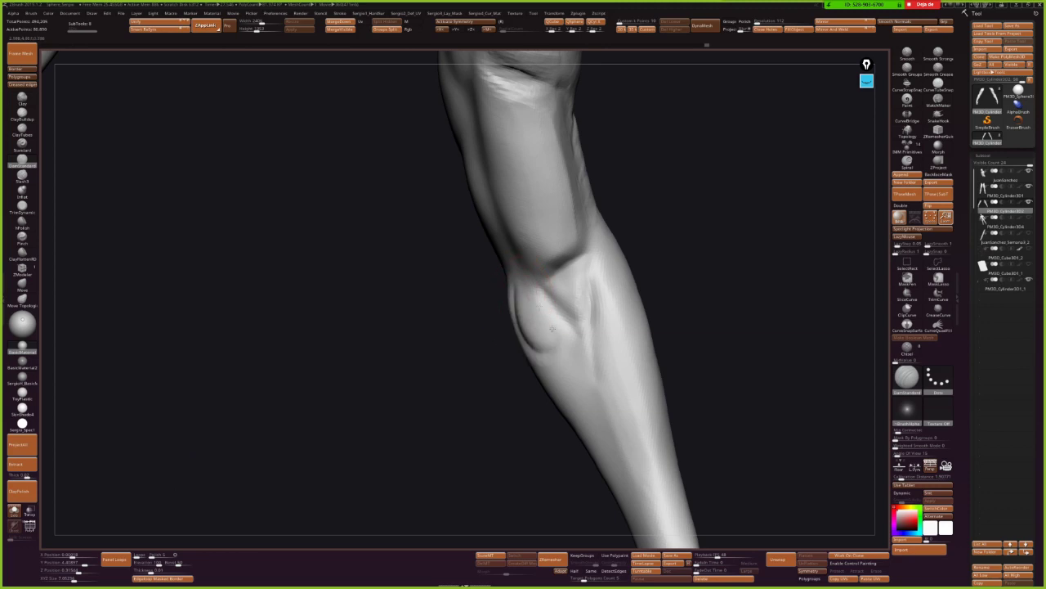
right_click_drag(555, 373, 600, 432)
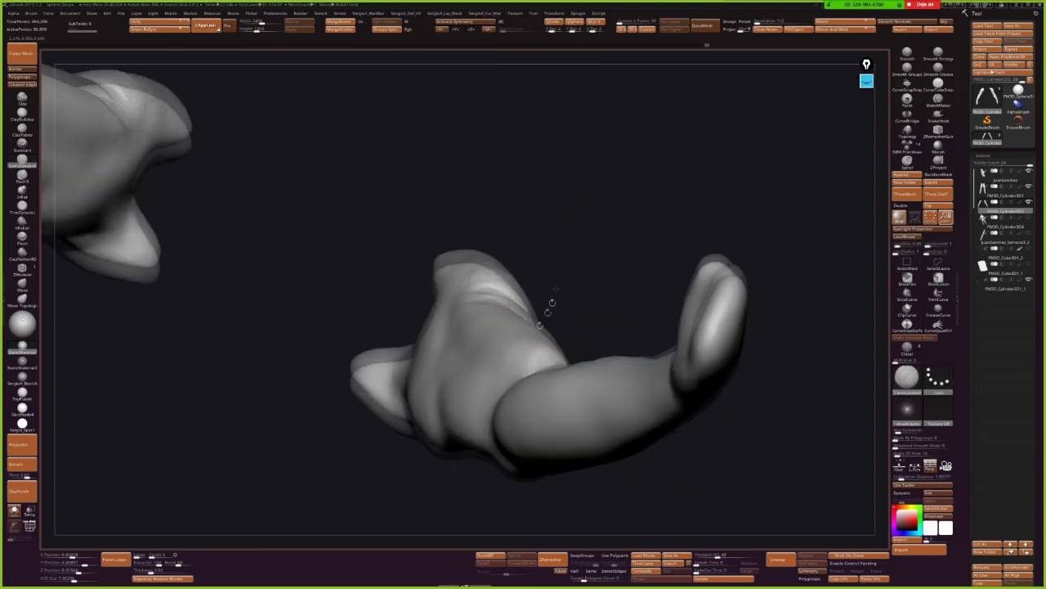
Reshape the elbow crease and sharpen inner-elbow grooves, checking from several angles.
mouse_move(601, 431)
left_mouse_down()
mouse_move(629, 395)
mouse_move(572, 452)
left_mouse_up()
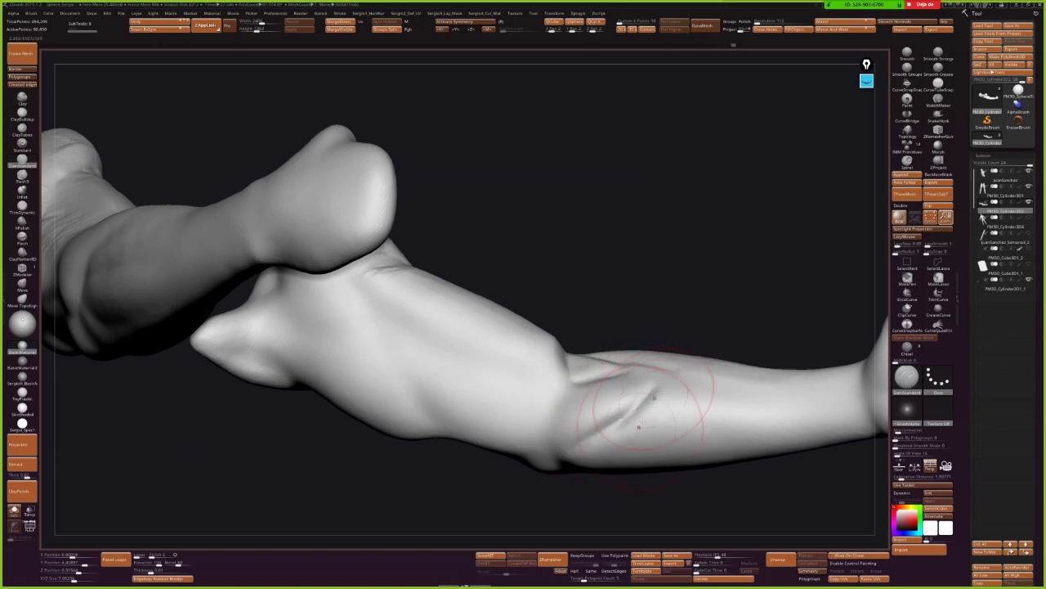
right_click_drag(570, 452, 575, 373)
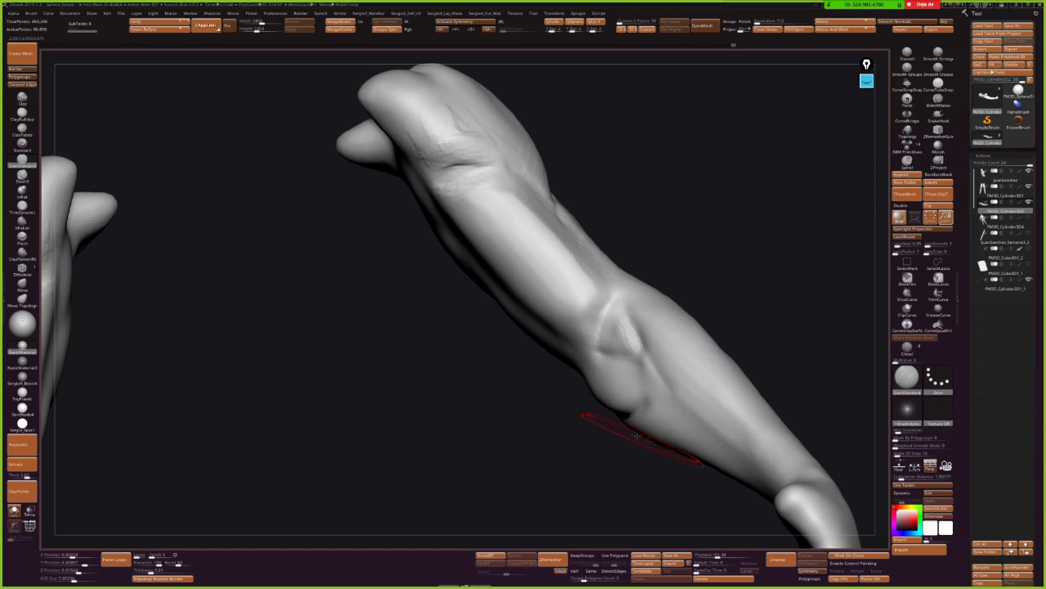
right_click_drag(601, 376, 609, 363)
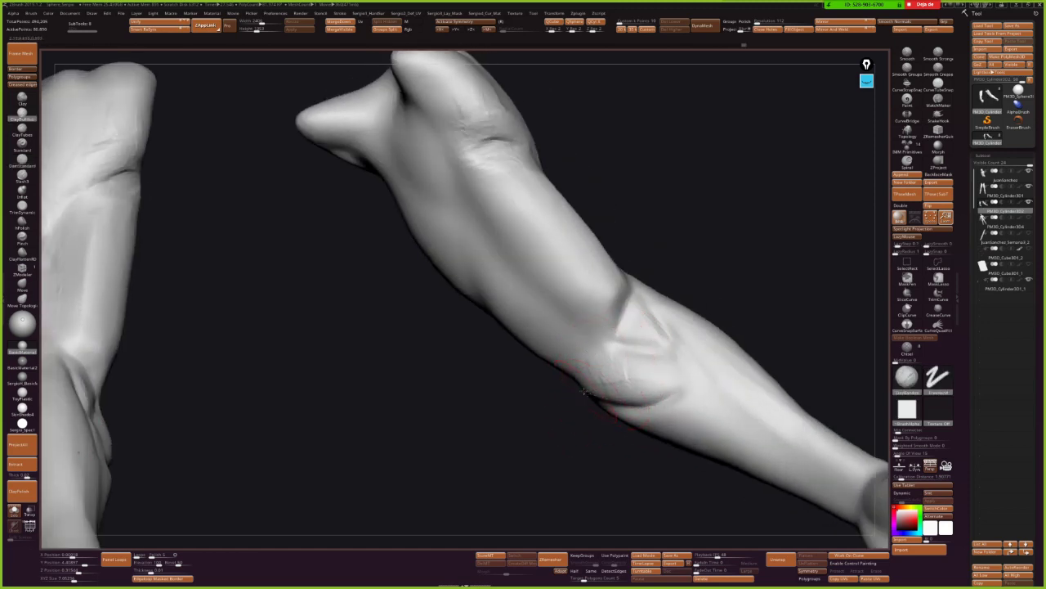
right_click_drag(617, 409, 701, 403)
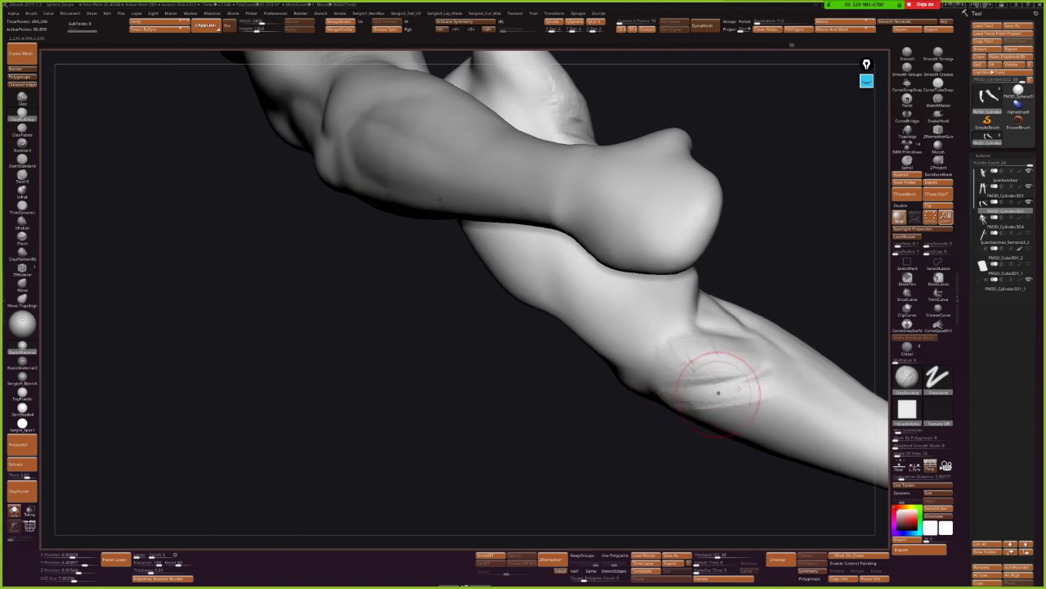
mouse_move(752, 373)
right_mouse_down()
mouse_move(689, 403)
mouse_move(639, 378)
right_mouse_up()
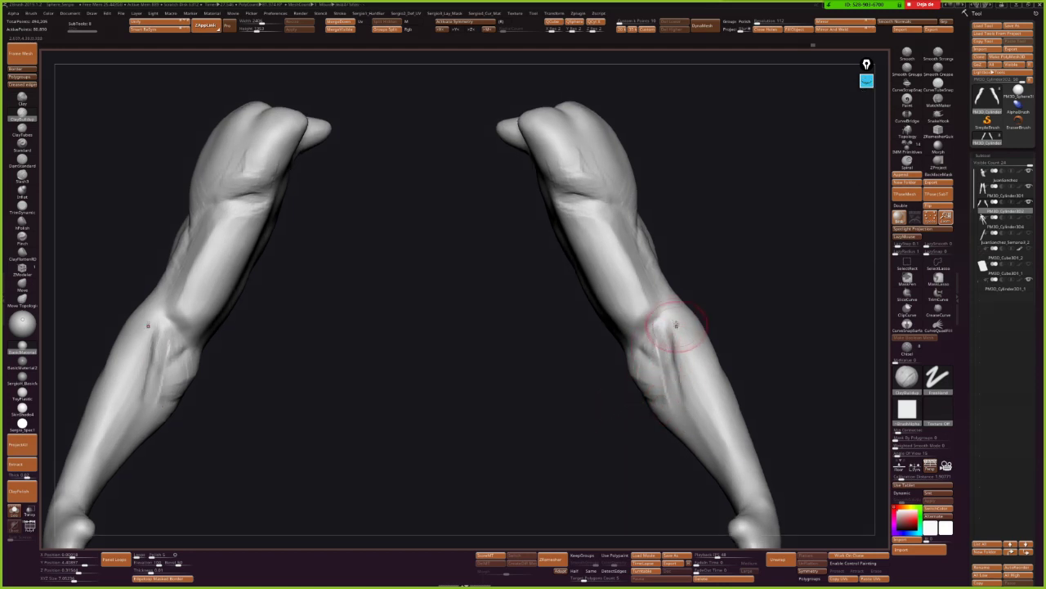
key("shift")
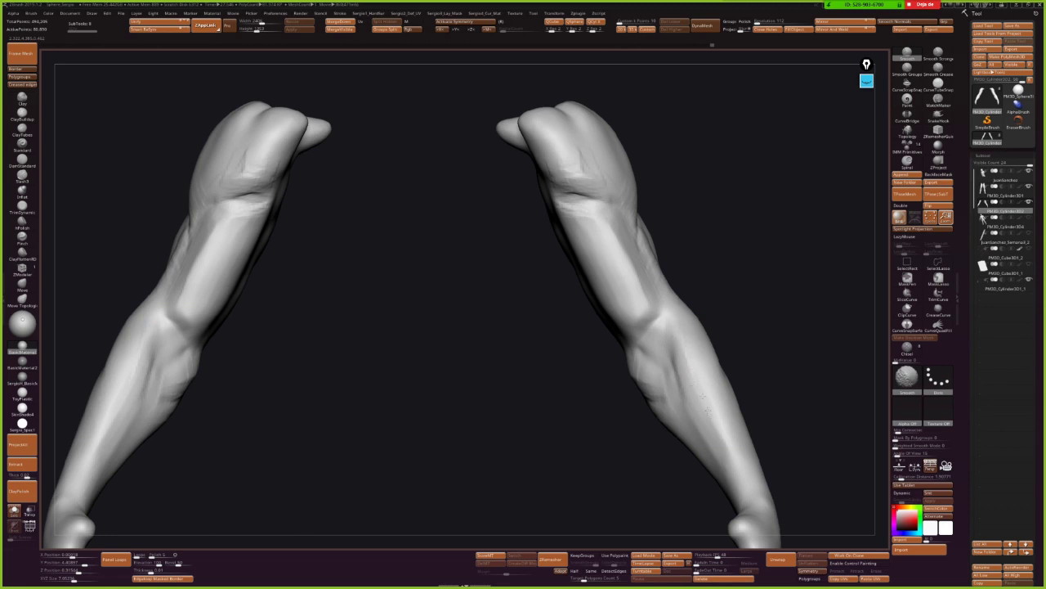
Zoom out and orbit to frame and check both forearms.
key("minus")
mouse_move(730, 357)
left_mouse_down()
mouse_move(813, 343)
mouse_move(616, 380)
mouse_move(617, 366)
left_mouse_up()
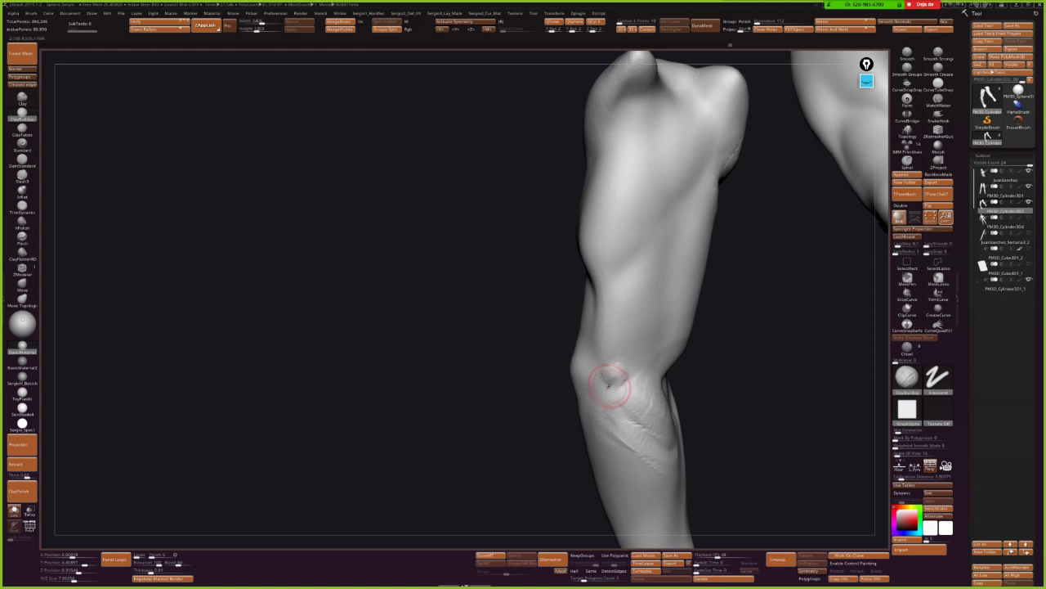
mouse_move(617, 368)
right_mouse_down()
mouse_move(659, 401)
mouse_move(621, 365)
mouse_move(665, 379)
mouse_move(626, 385)
mouse_move(617, 376)
right_mouse_up()
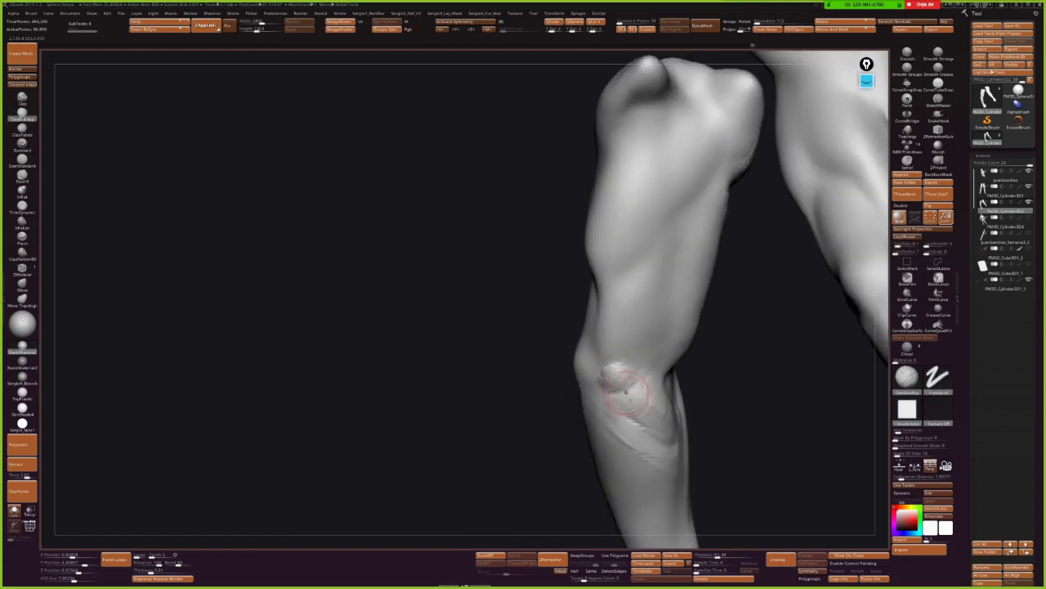
mouse_move(631, 431)
right_mouse_down()
mouse_move(679, 425)
mouse_move(642, 448)
mouse_move(657, 392)
mouse_move(614, 381)
mouse_move(660, 356)
mouse_move(631, 327)
mouse_move(653, 313)
mouse_move(638, 345)
mouse_move(628, 336)
mouse_move(635, 357)
right_mouse_up()
Nudge the elbow surface with Move, smooth a small forearm bump and build a raised bulge.
key("b")
key("m")
key("v")
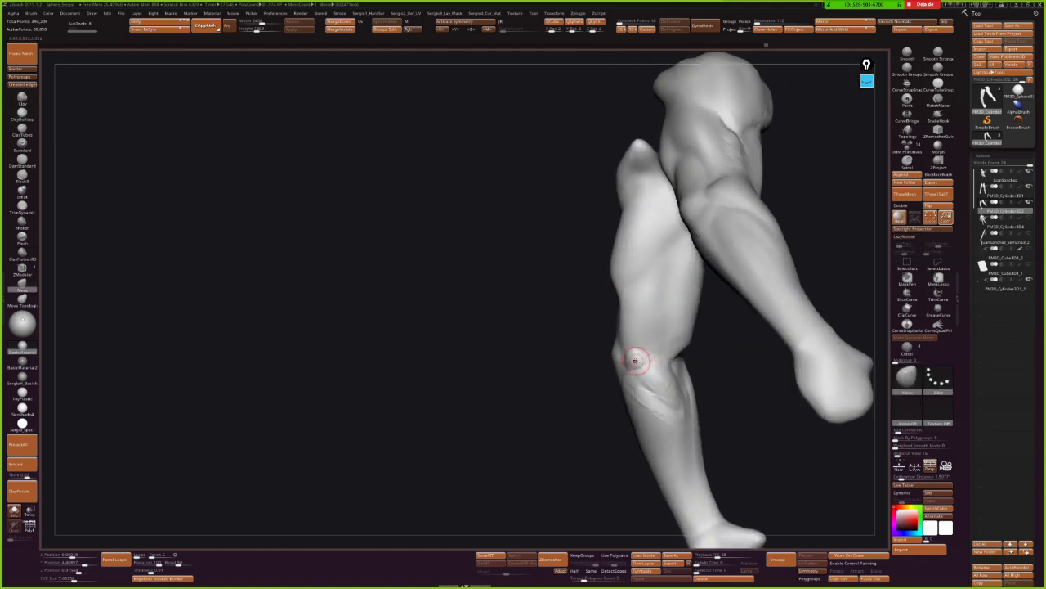
left_click_drag(643, 360, 641, 363)
right_click_drag(642, 361, 601, 357)
right_click_drag(636, 272, 642, 348)
mouse_move(696, 465)
right_mouse_down()
mouse_move(654, 409)
mouse_move(611, 398)
mouse_move(611, 338)
mouse_move(637, 310)
mouse_move(602, 345)
right_mouse_up()
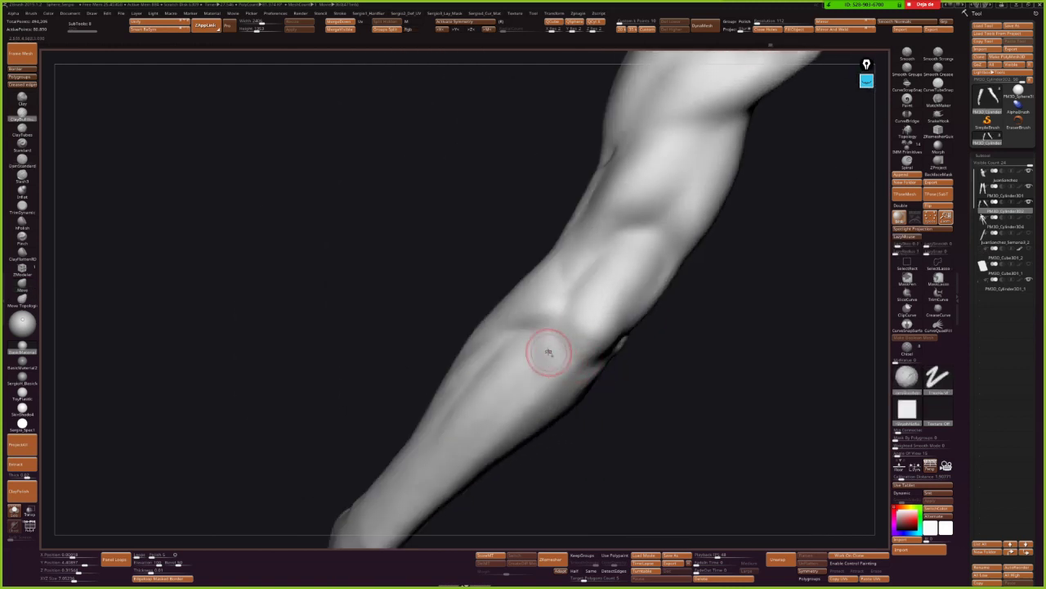
left_click_drag(542, 327, 557, 355, "shift")
right_click_drag(547, 379, 579, 373)
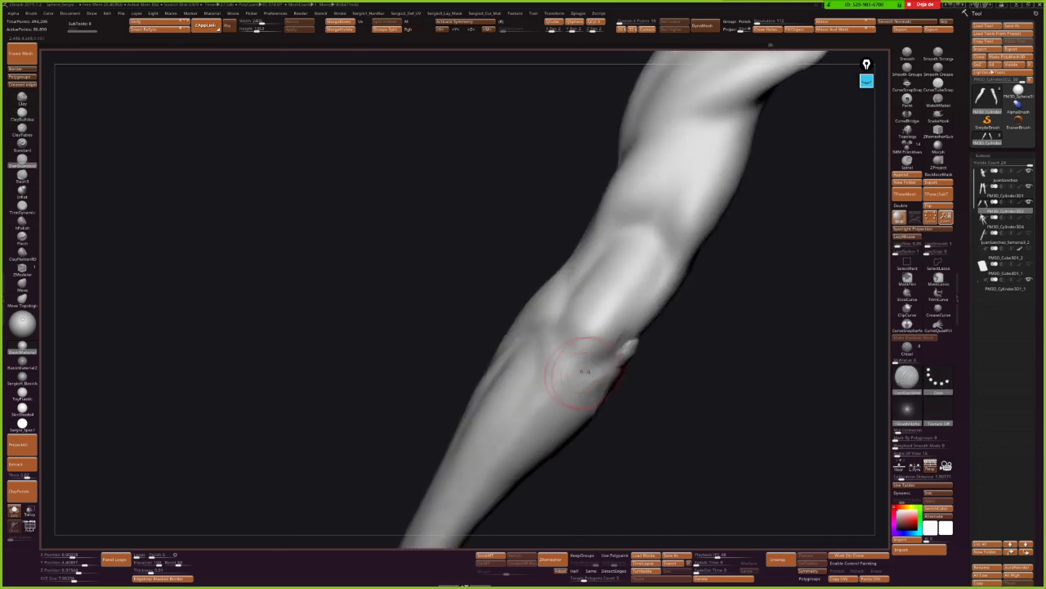
left_click_drag(612, 358, 559, 384)
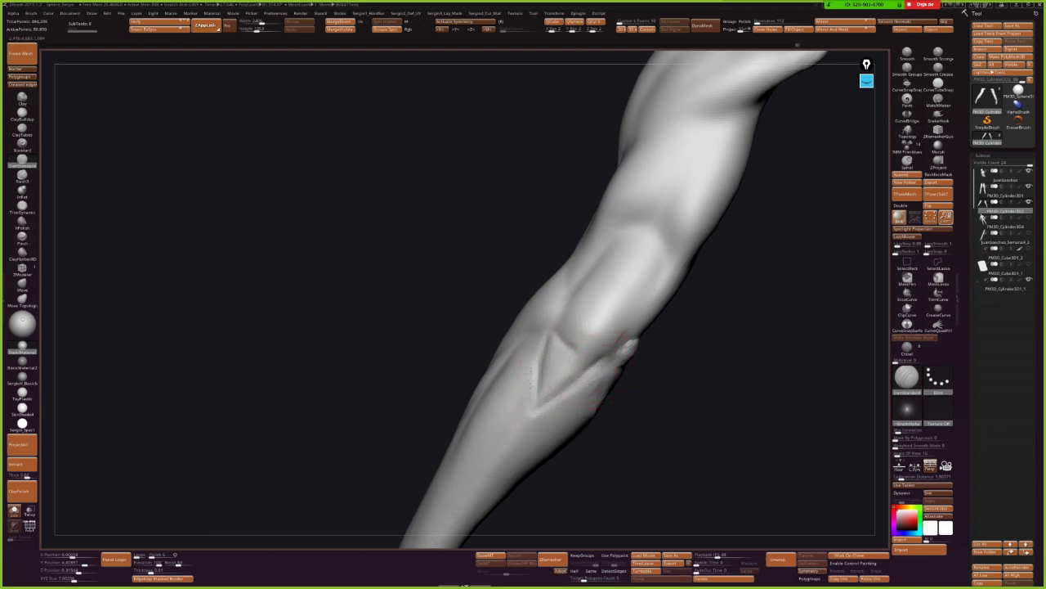
Select DamStandard and orbit to a close shoulder-to-wrist view of one forearm.
key("b")
key("c")
key("b")
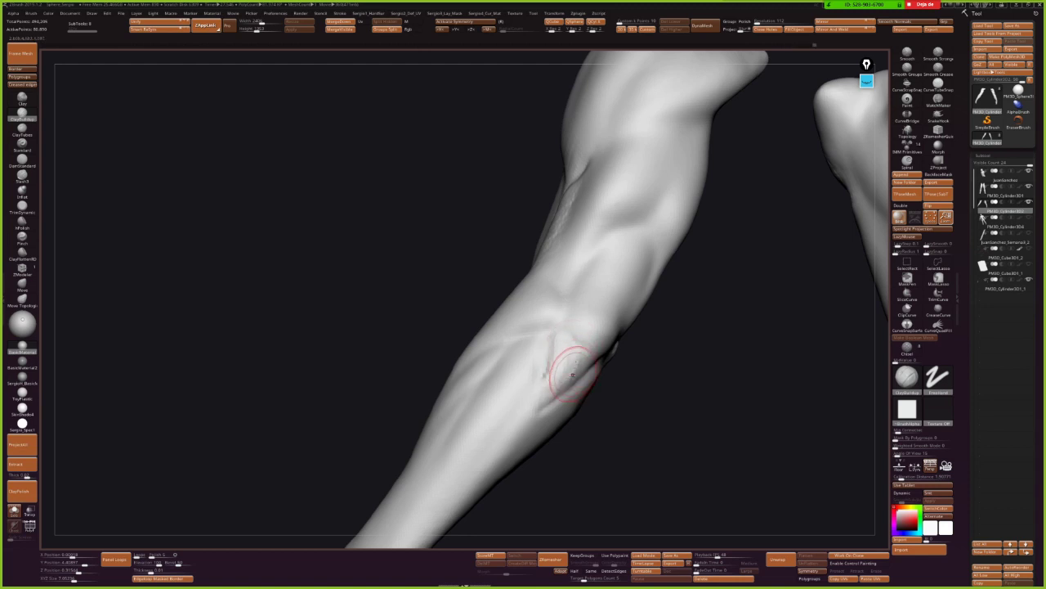
key("b")
key("d")
key("s")
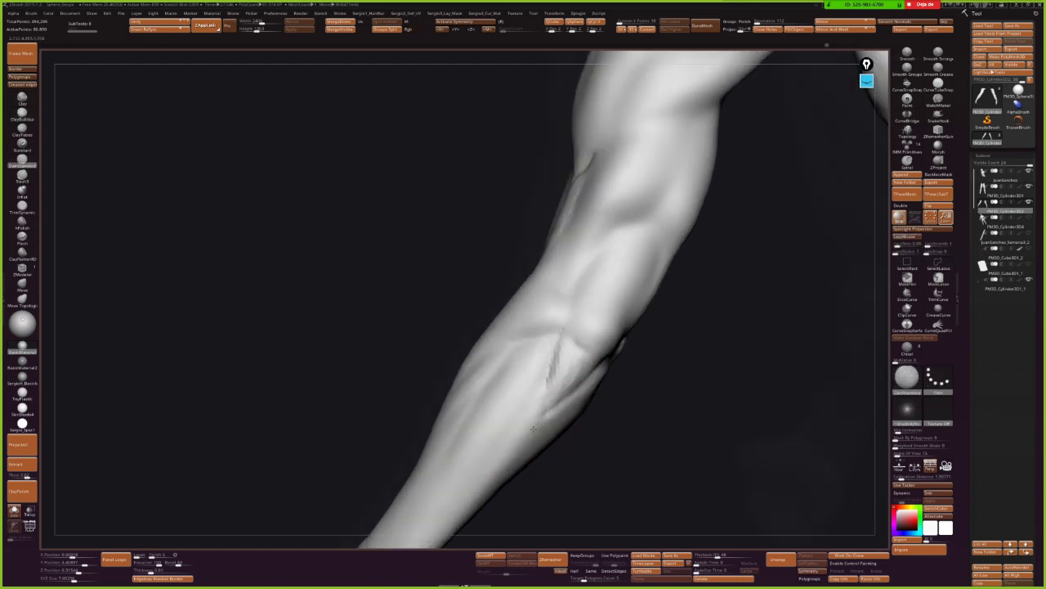
right_click_drag(551, 357, 561, 377)
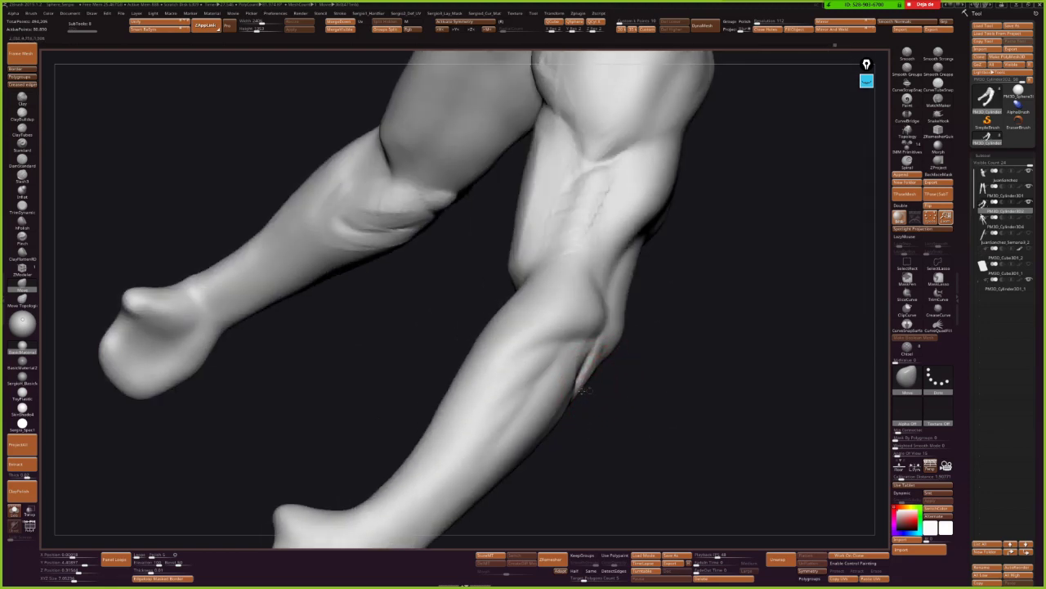
right_click_drag(582, 390, 592, 357)
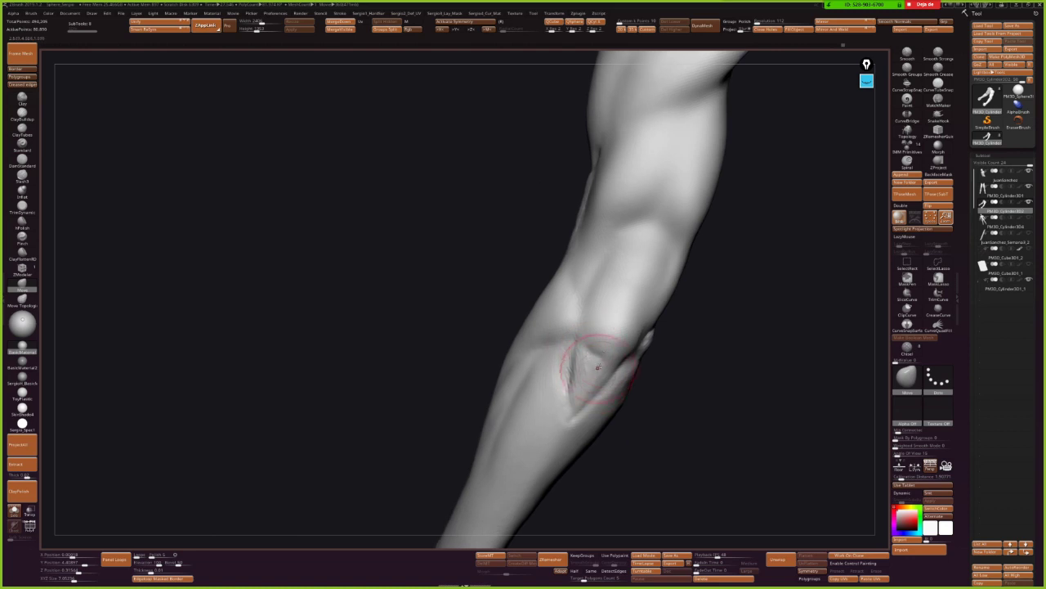
left_click_drag(587, 399, 623, 164)
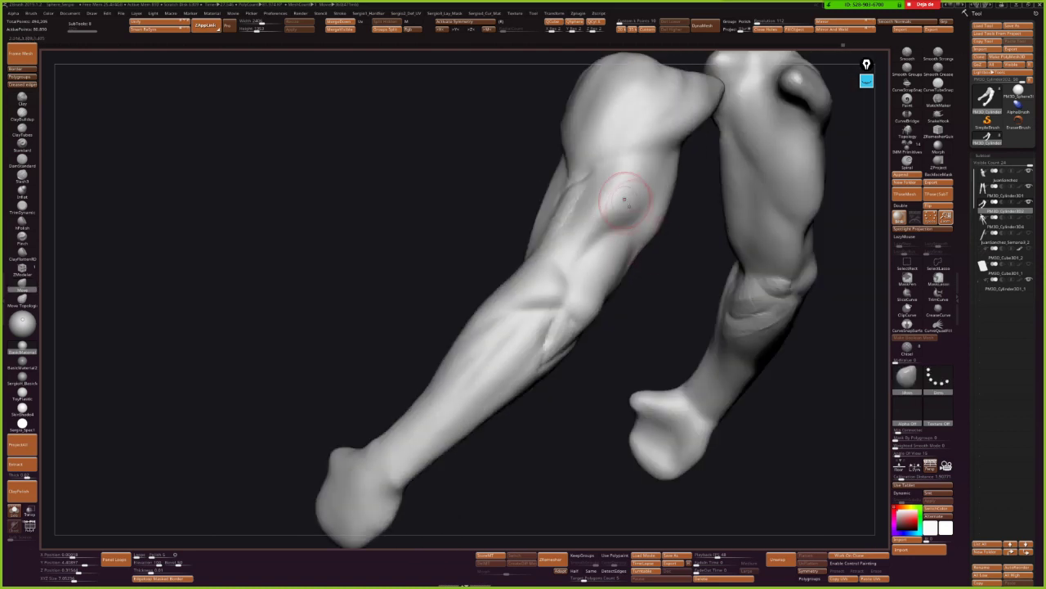
left_click_drag(595, 312, 632, 272)
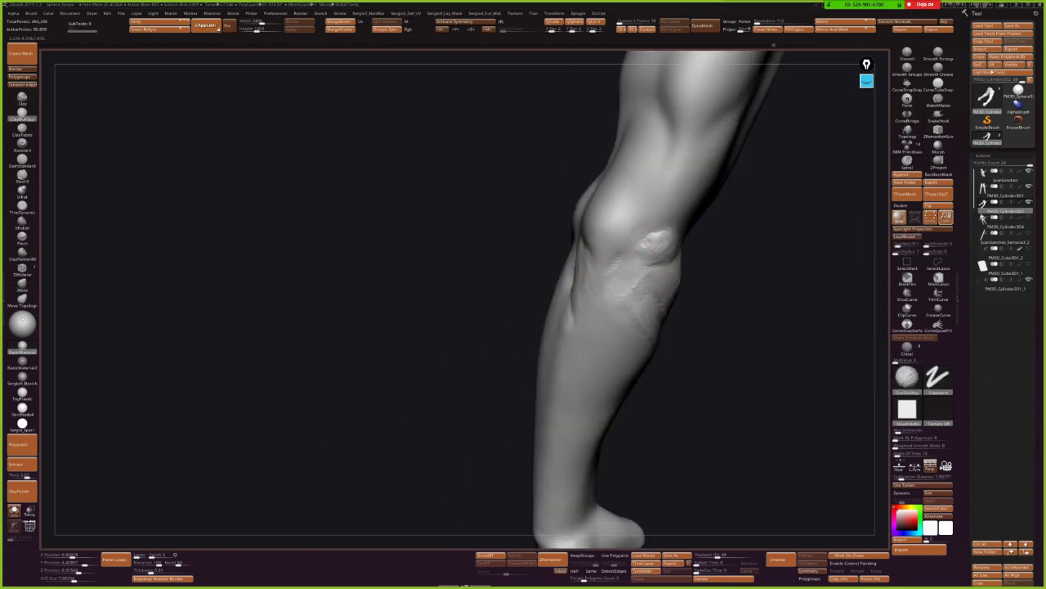
mouse_move(601, 294)
left_mouse_down()
mouse_move(635, 311)
mouse_move(584, 296)
mouse_move(571, 280)
mouse_move(605, 230)
mouse_move(560, 303)
left_mouse_up()
Carve tendon grooves down the forearm with DamStandard, then turn it toward the wrist.
key("b")
key("d")
key("s")
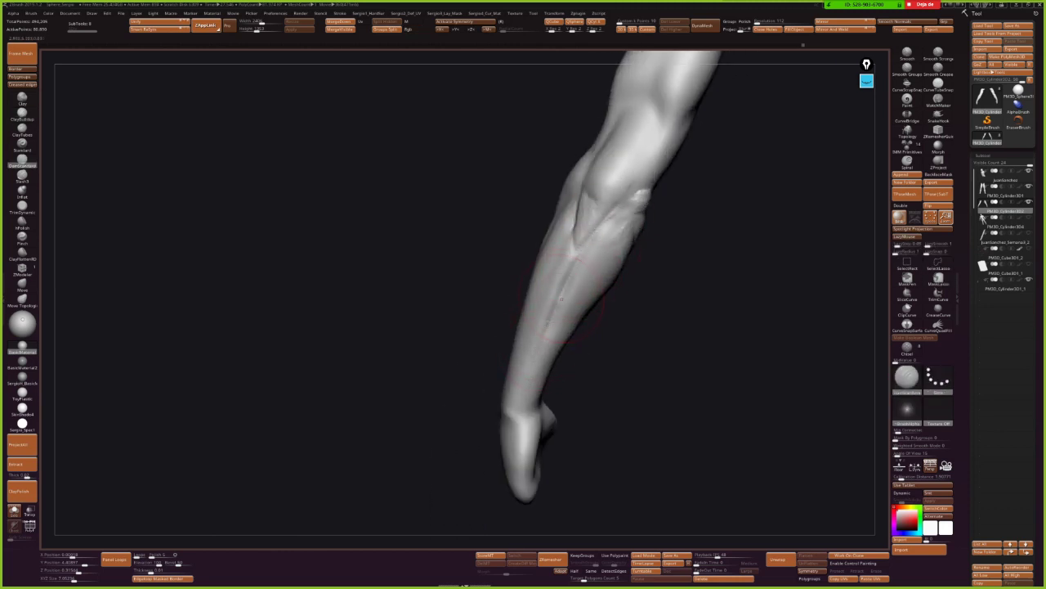
left_click_drag(536, 351, 635, 166)
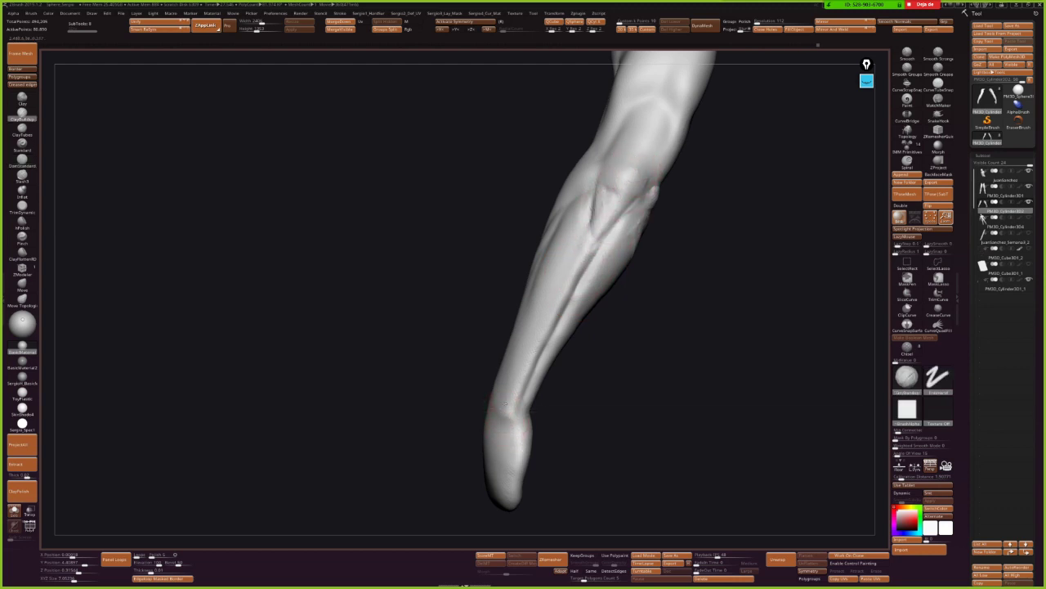
mouse_move(507, 398)
left_mouse_down()
mouse_move(553, 405)
mouse_move(507, 391)
left_mouse_up()
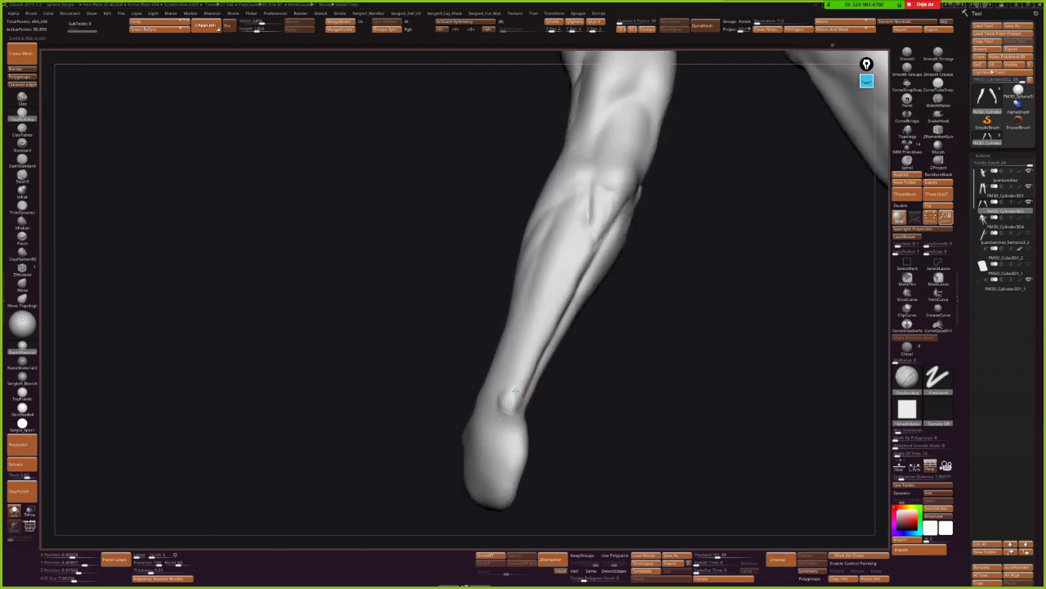
left_click_drag(540, 353, 517, 359)
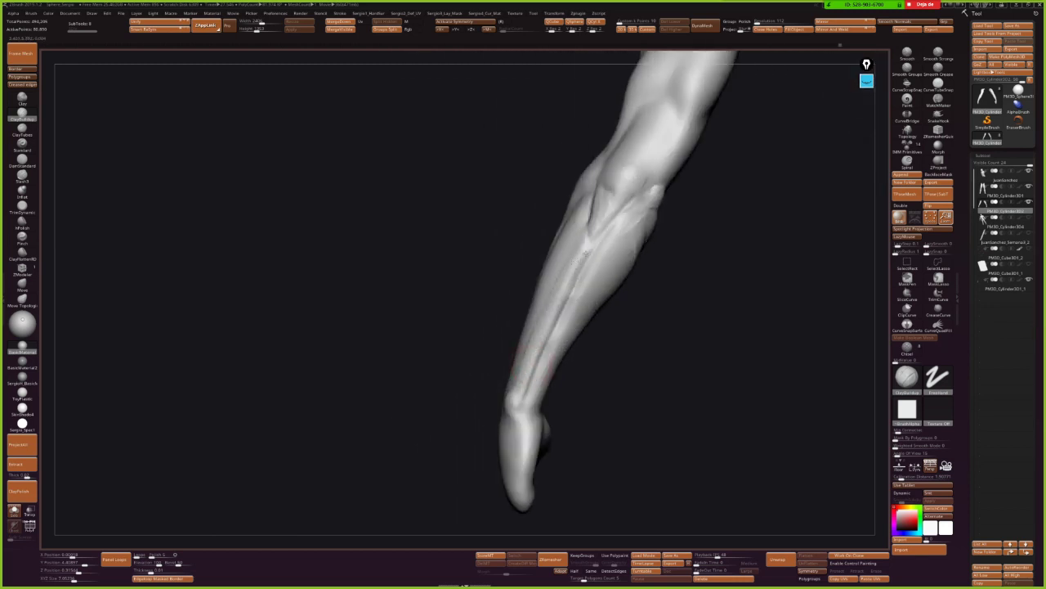
left_click_drag(570, 298, 553, 339)
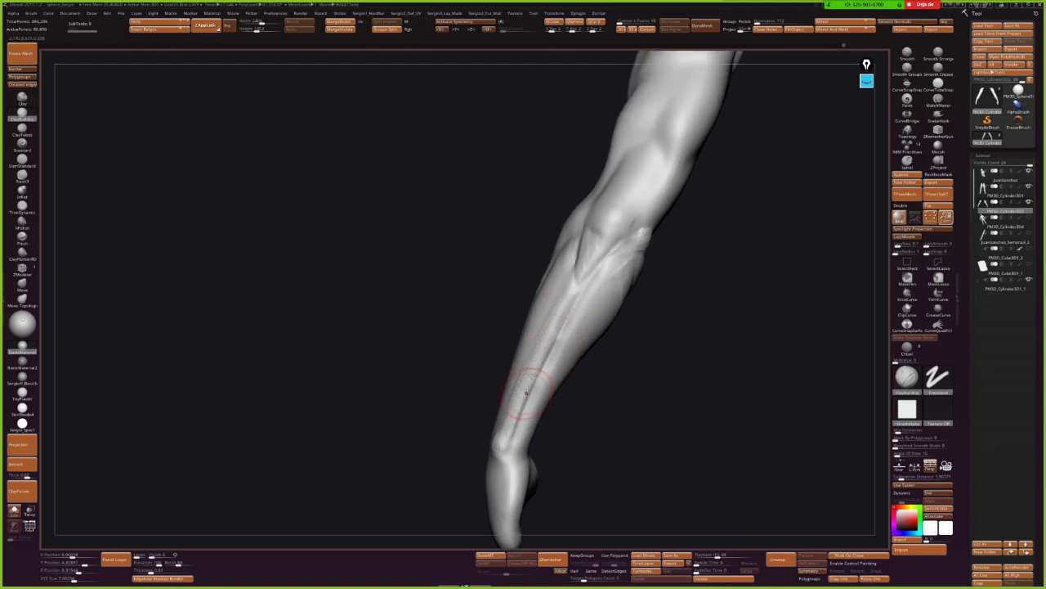
Switch to the Standard brush and reframe the whole arm at a new angle.
key("b")
key("s")
key("t")
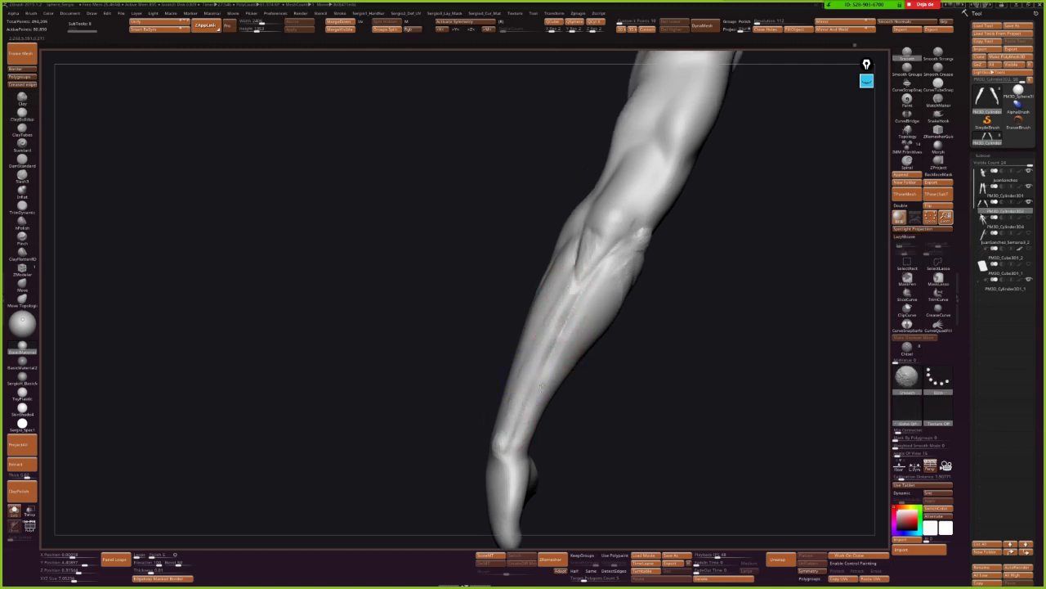
left_click_drag(591, 310, 571, 298)
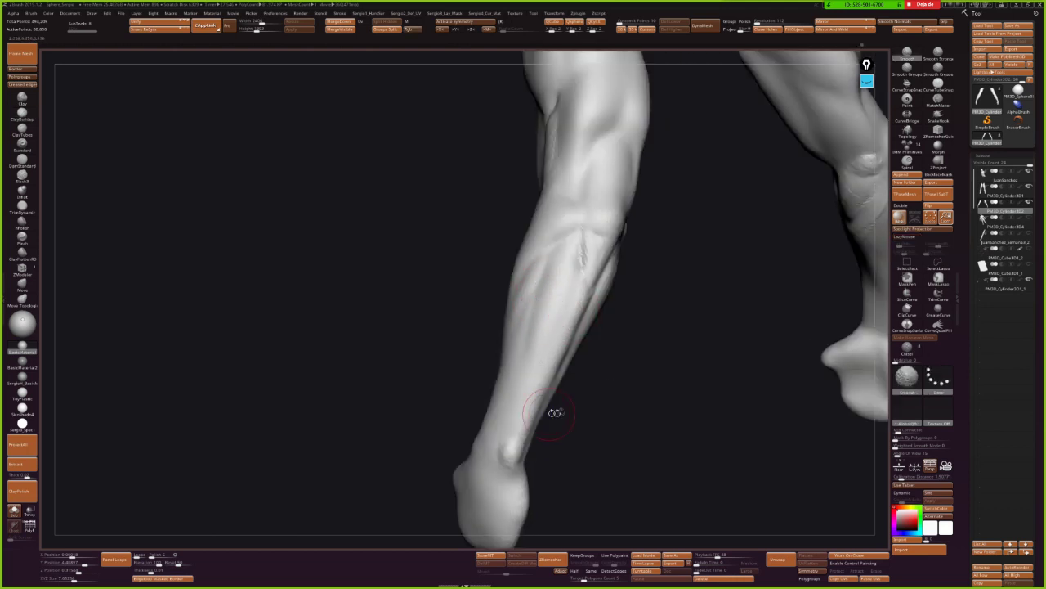
key("f")
mouse_move(554, 412)
left_mouse_down()
mouse_move(599, 405)
mouse_move(573, 343)
mouse_move(576, 307)
mouse_move(615, 281)
mouse_move(587, 283)
left_mouse_up()
Carve vein grooves into the forearm with DamStandard and turn it to review.
key("b")
key("c")
key("b")
key("b")
key("d")
key("s")
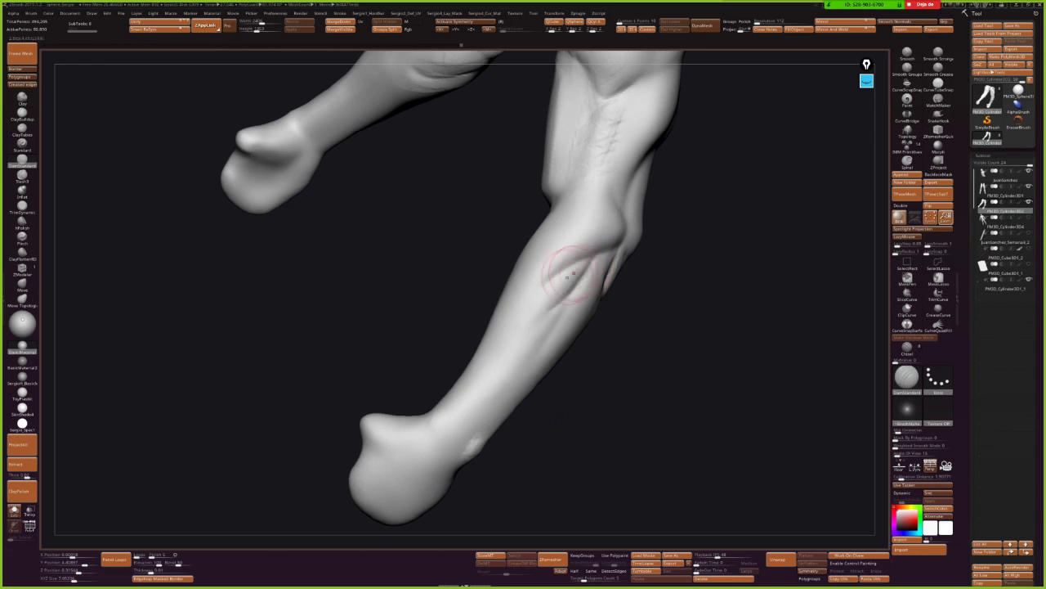
mouse_move(555, 308)
left_mouse_down()
mouse_move(543, 338)
mouse_move(548, 292)
left_mouse_up()
left_click_drag(612, 311, 607, 257)
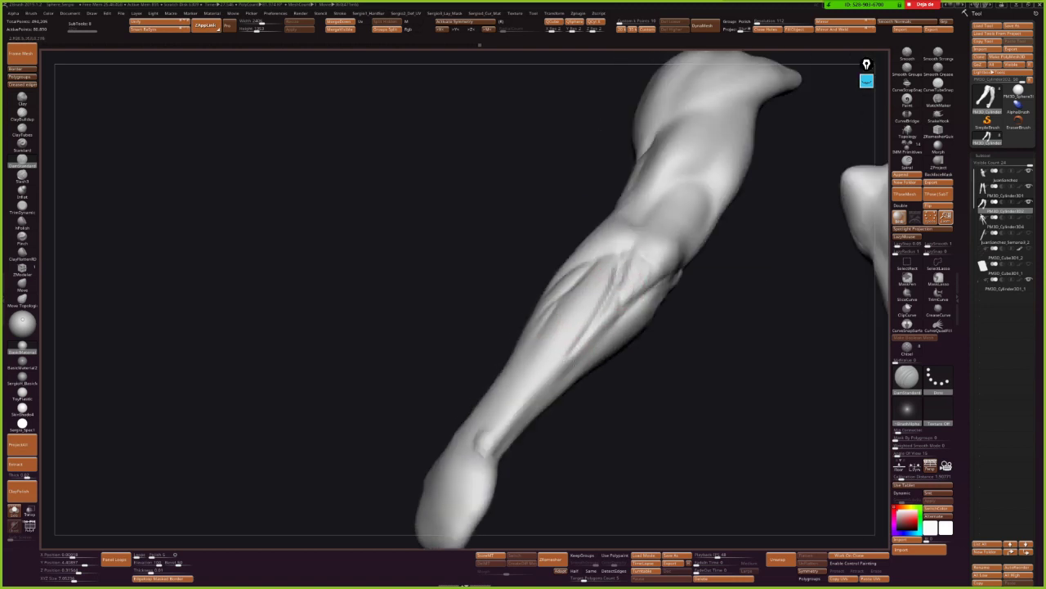
left_click_drag(560, 360, 595, 346)
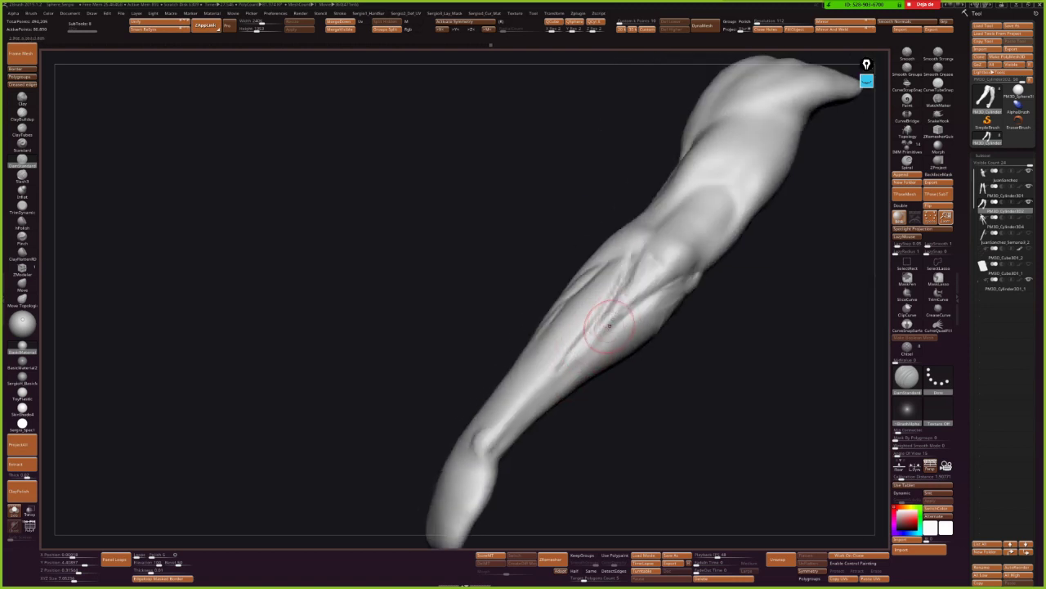
Add raised clay along the upper forearm with ClayBuildup.
key("b")
key("c")
key("b")
left_click_drag(597, 329, 615, 309)
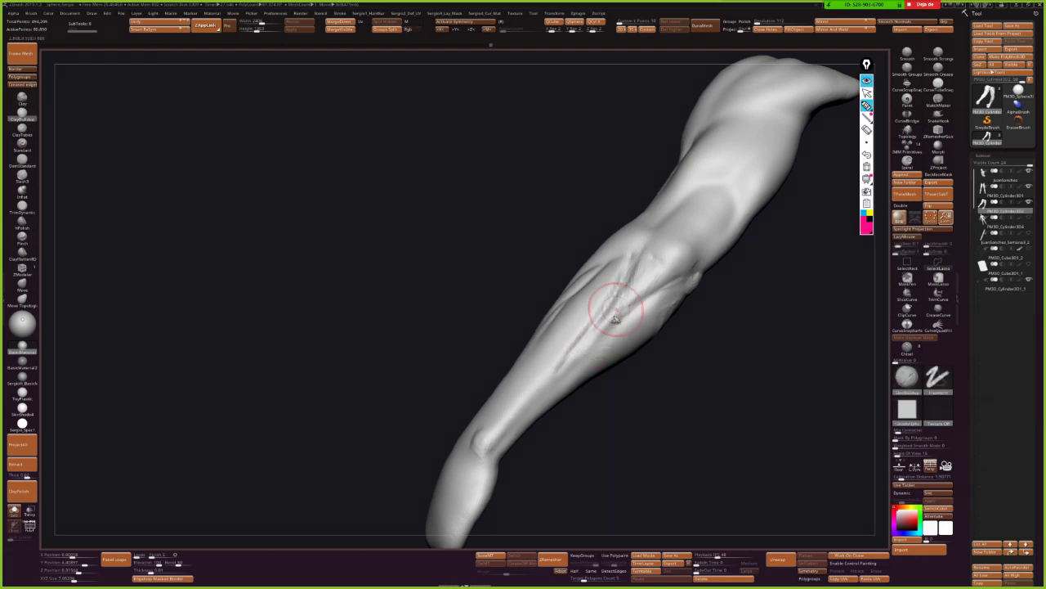
Sketch guide lines over the forearm, clear them, and stroke vein detail.
left_click_drag(624, 280, 619, 290)
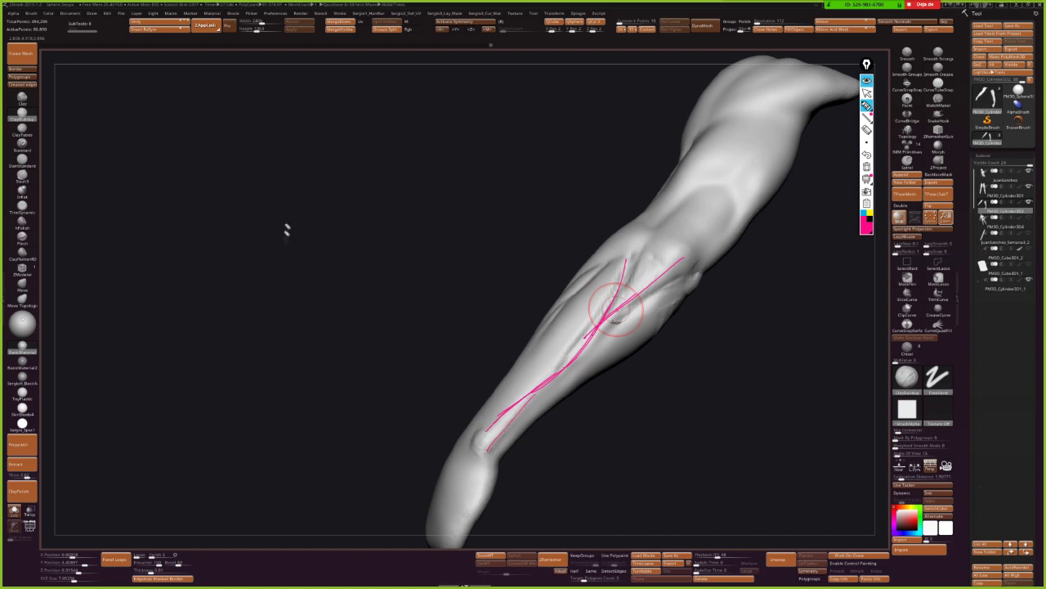
mouse_move(276, 208)
left_mouse_down()
mouse_move(266, 186)
mouse_move(265, 257)
left_mouse_up()
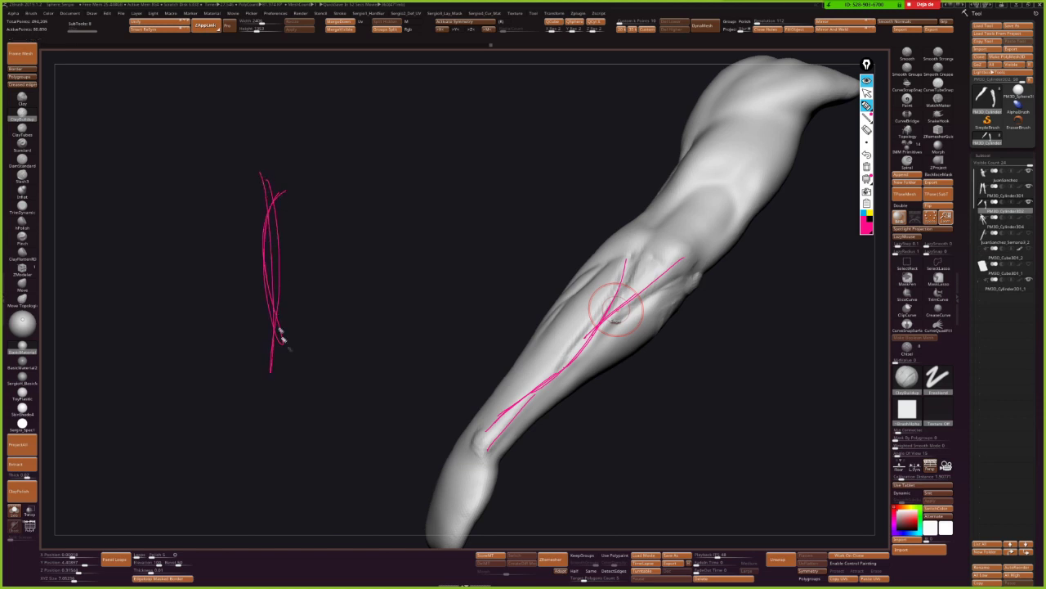
key("Escape")
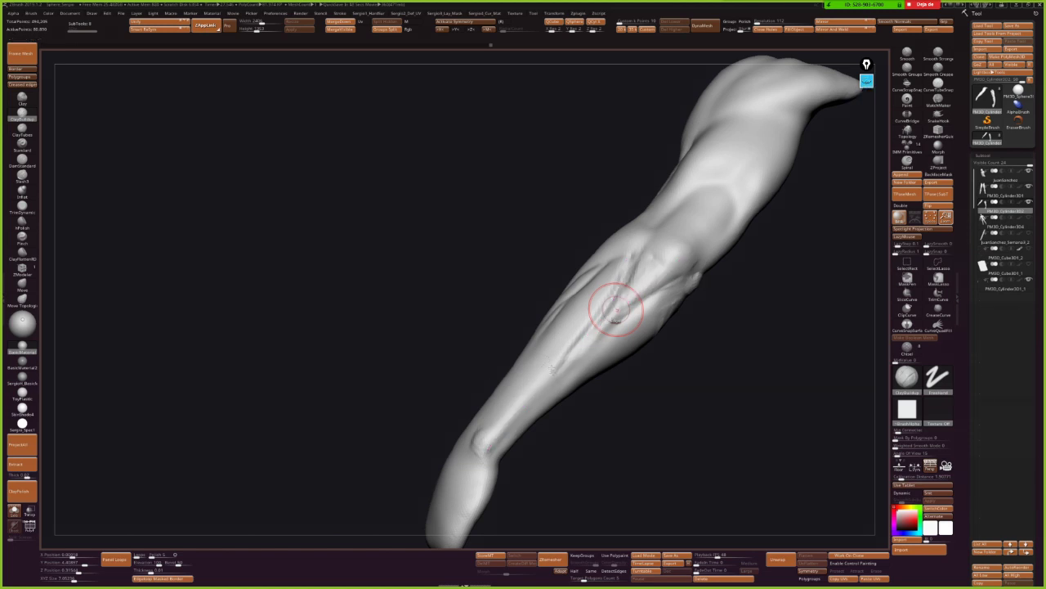
left_click_drag(597, 278, 576, 351)
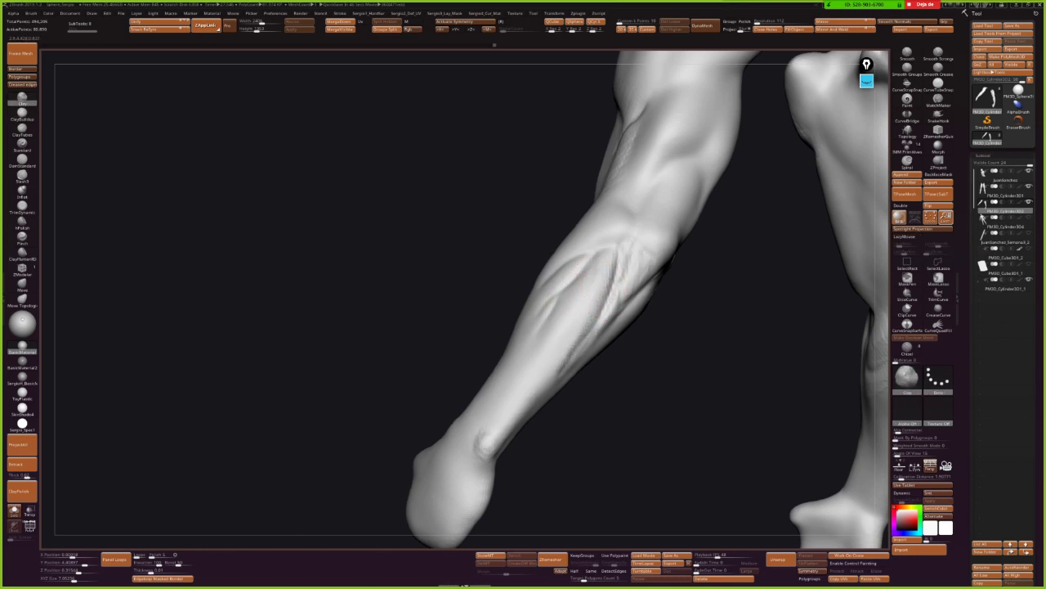
Sculpt and smooth vein detail on the forearm and refine its crease.
left_click_drag(609, 298, 540, 381)
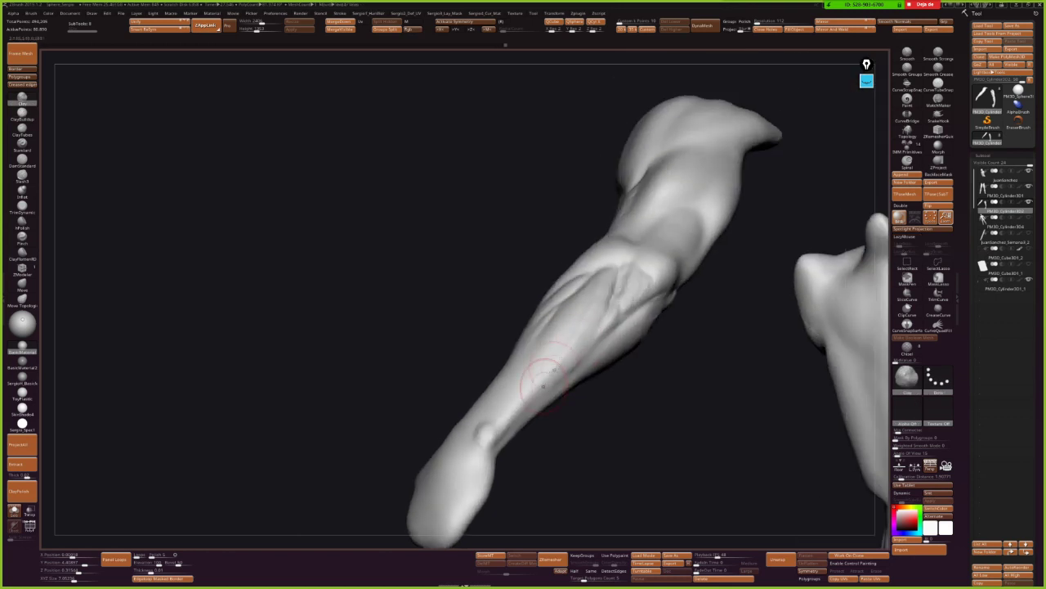
left_click_drag(579, 327, 564, 360, "shift")
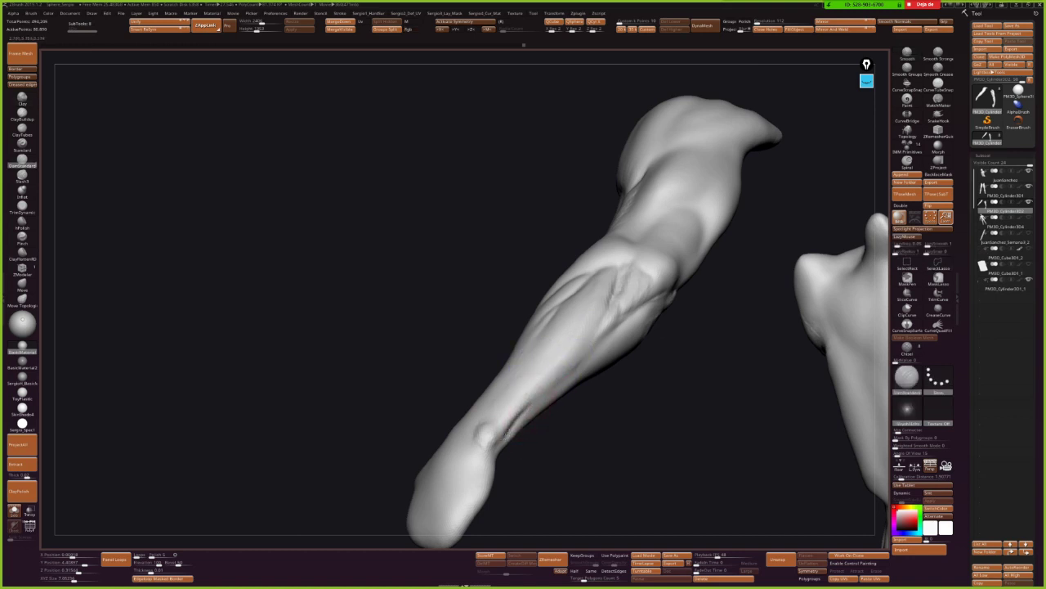
mouse_move(495, 437)
left_mouse_down("shift")
mouse_move(521, 413)
mouse_move(531, 360)
mouse_move(573, 339)
mouse_move(576, 394)
mouse_move(581, 342)
left_mouse_up("shift")
left_click_drag(608, 278, 597, 319, "shift")
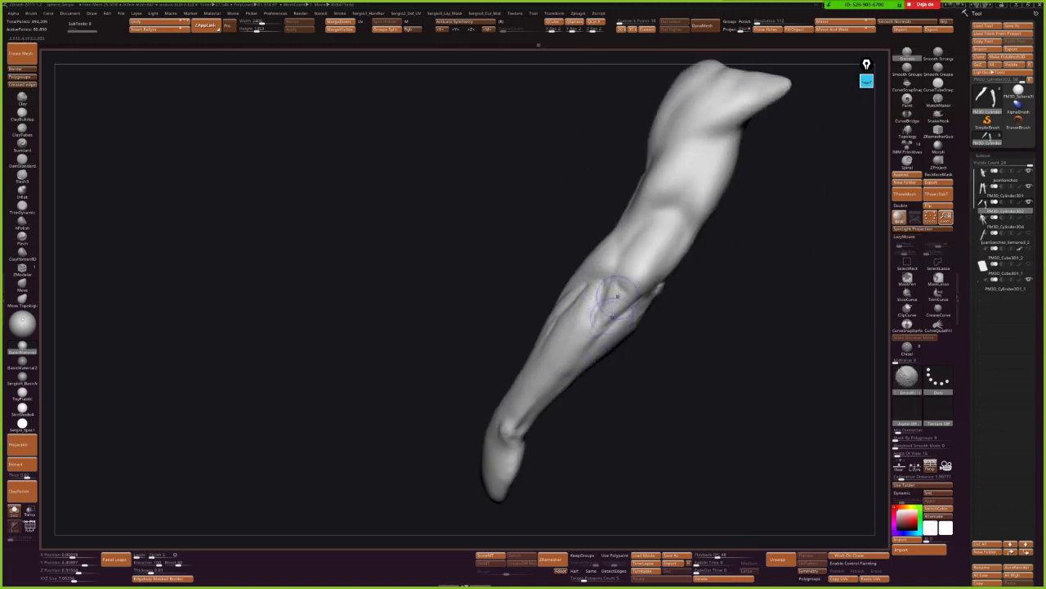
mouse_move(629, 360)
left_mouse_down()
mouse_move(650, 364)
mouse_move(642, 403)
mouse_move(603, 379)
mouse_move(551, 294)
mouse_move(560, 280)
left_mouse_up()
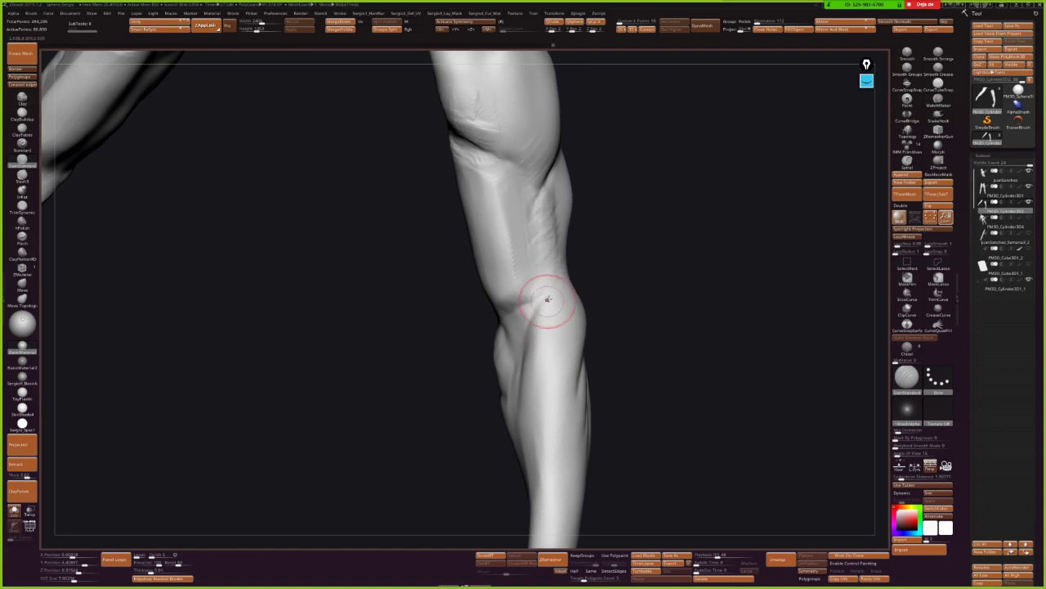
Turn to the other arm and carve a groove near its elbow.
mouse_move(497, 335)
left_mouse_down()
mouse_move(520, 312)
mouse_move(449, 303)
mouse_move(350, 339)
mouse_move(359, 335)
left_mouse_up()
mouse_move(419, 305)
left_mouse_down()
mouse_move(403, 310)
mouse_move(444, 269)
left_mouse_up()
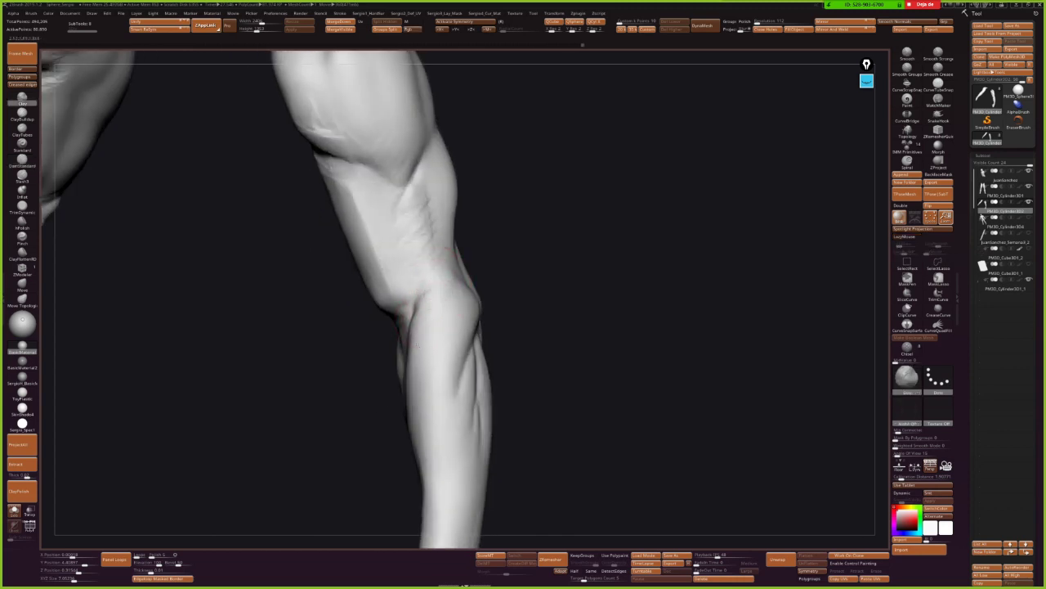
mouse_move(437, 276)
left_mouse_down()
mouse_move(427, 354)
mouse_move(444, 299)
mouse_move(479, 303)
left_mouse_up()
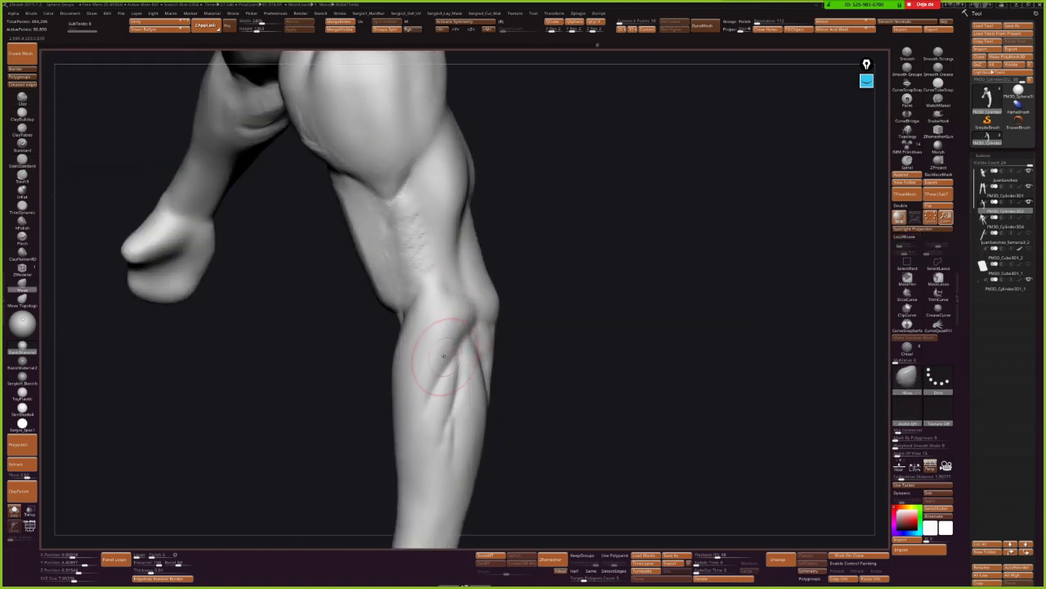
left_click_drag(445, 355, 462, 321)
key("b")
key("d")
key("s")
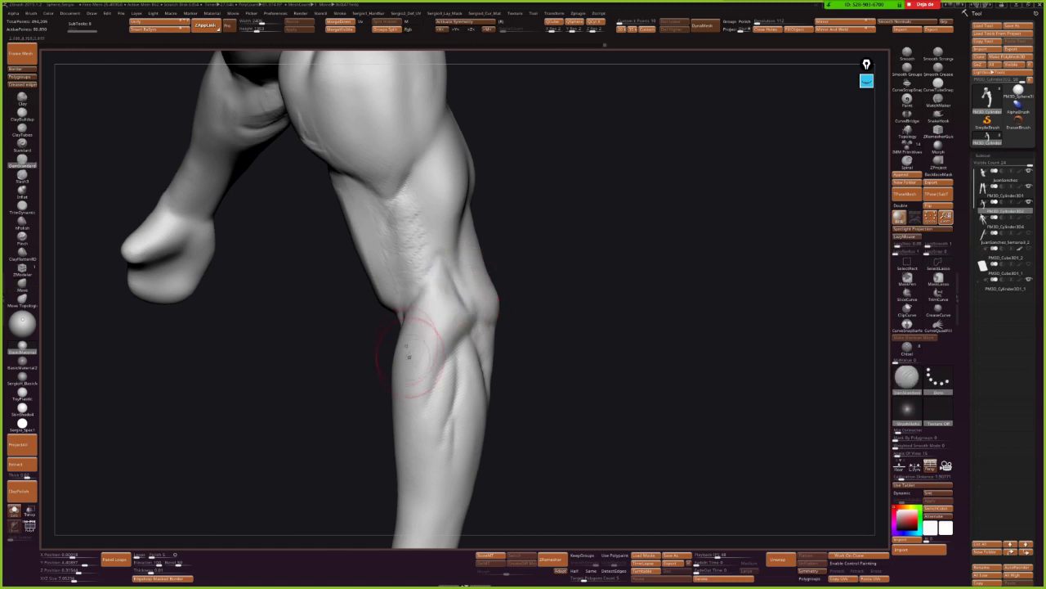
right_click_drag(437, 255, 457, 292)
Carve a crease across the other arm's elbow with DamStandard and smooth it.
key("b")
key("d")
key("s")
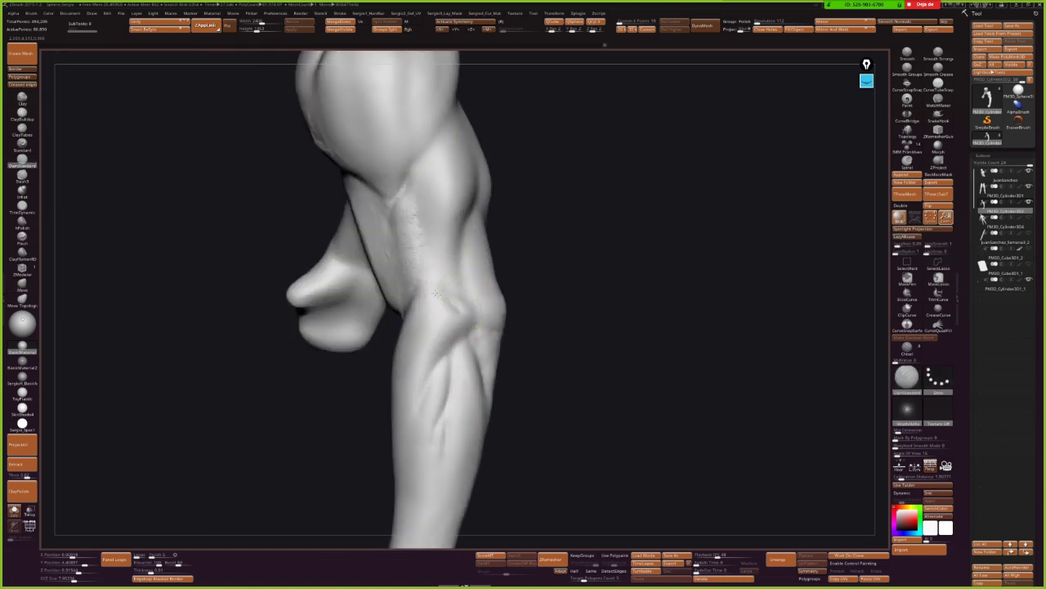
left_click_drag(495, 325, 405, 290)
left_click_drag(418, 325, 462, 304, "shift")
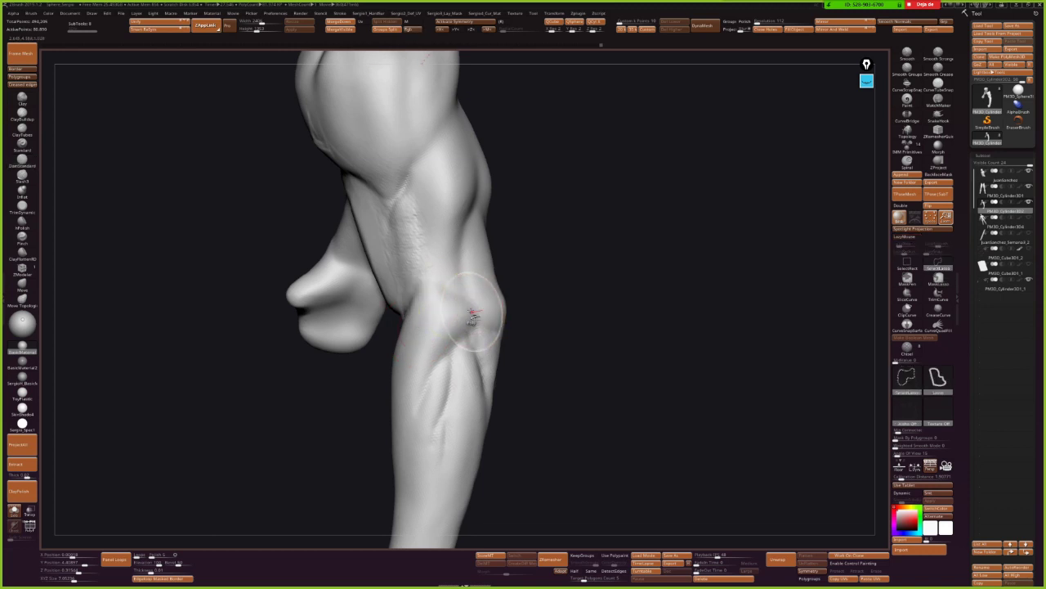
right_click_drag(421, 282, 436, 290)
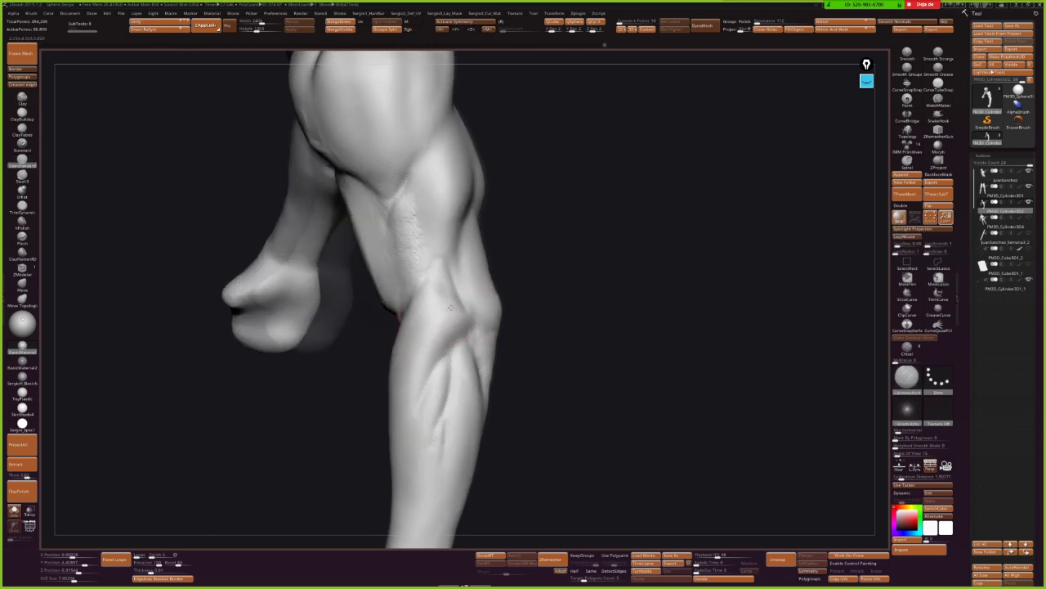
mouse_move(456, 364)
right_mouse_down()
mouse_move(443, 299)
mouse_move(436, 341)
mouse_move(451, 373)
mouse_move(437, 357)
right_mouse_up()
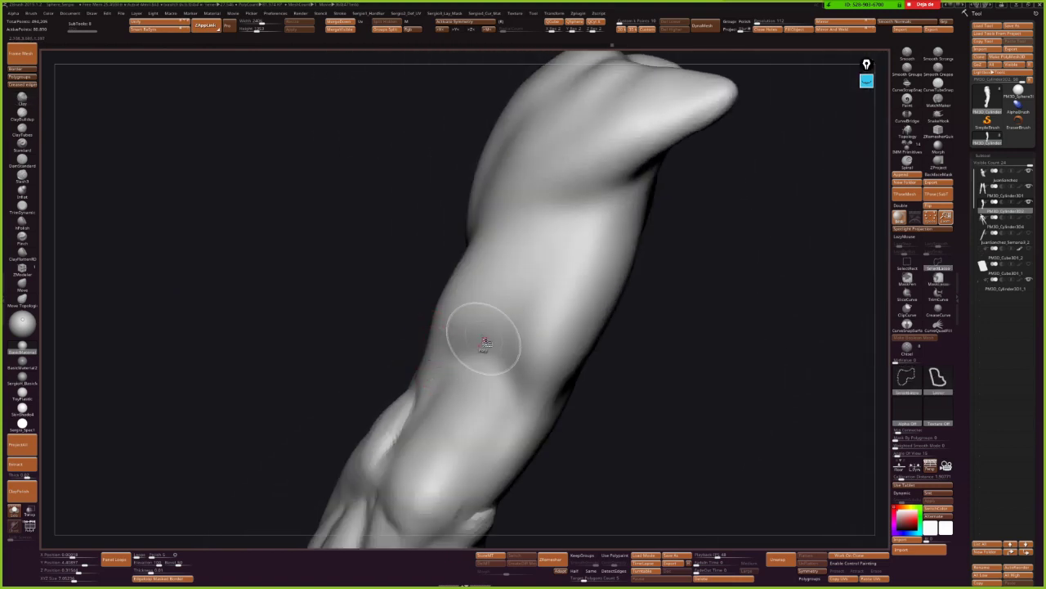
left_click_drag(435, 331, 420, 365)
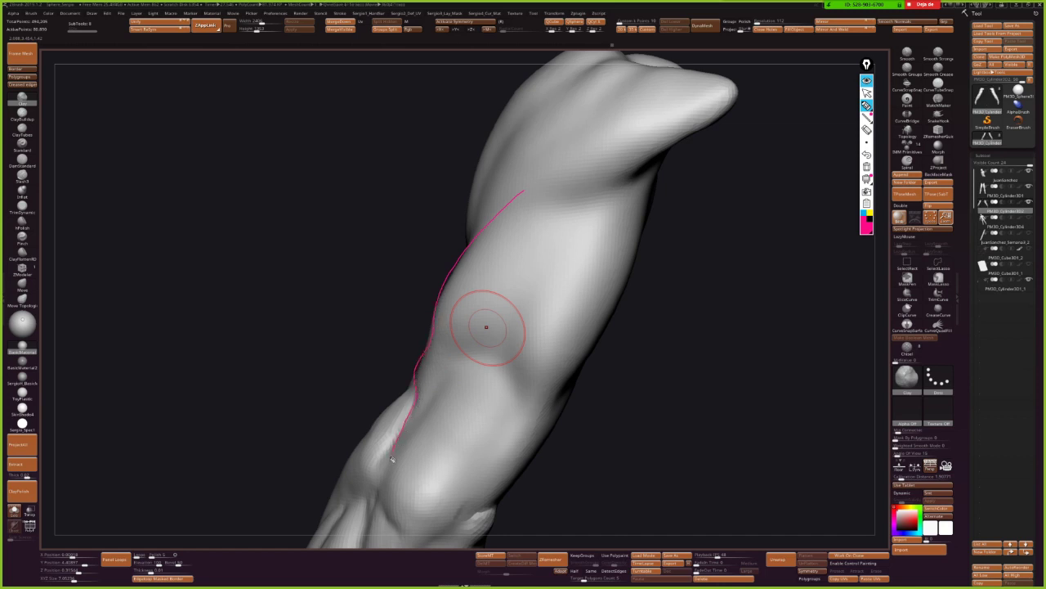
left_click(411, 433)
left_click_drag(464, 258, 431, 340)
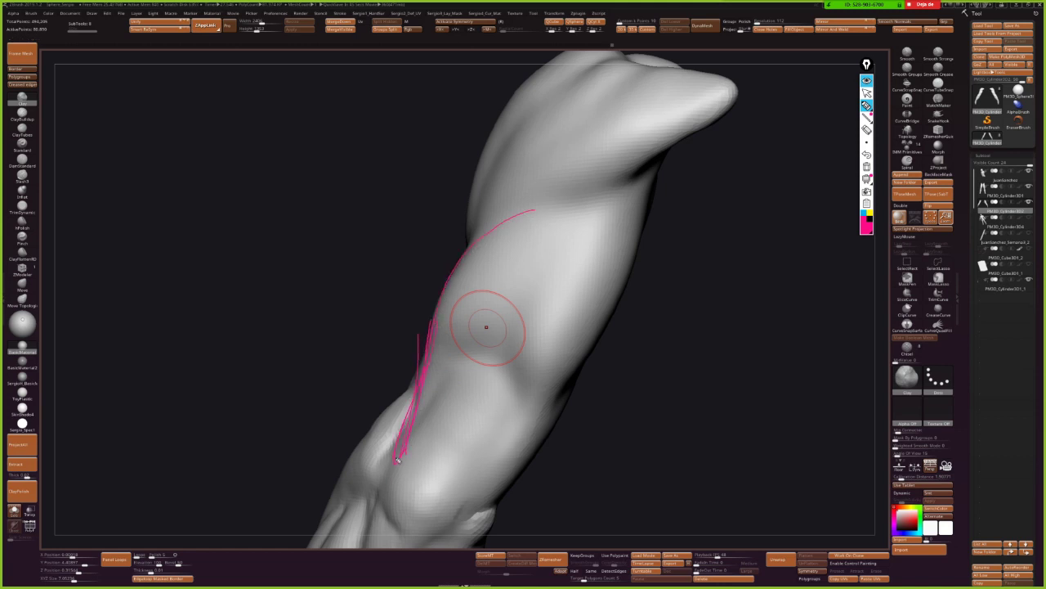
left_click(406, 404)
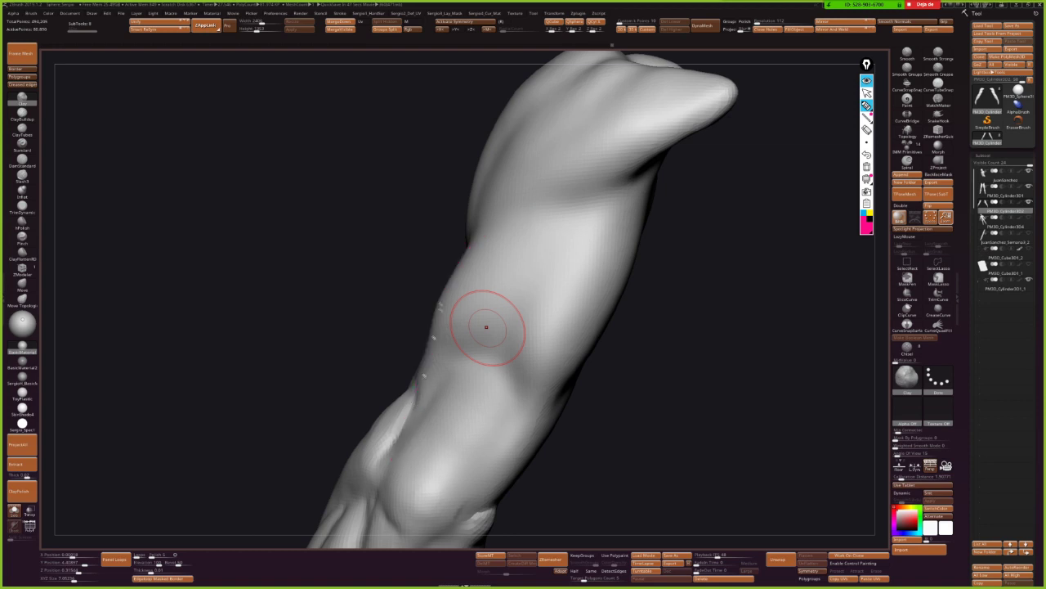
right_click_drag(486, 327, 399, 434)
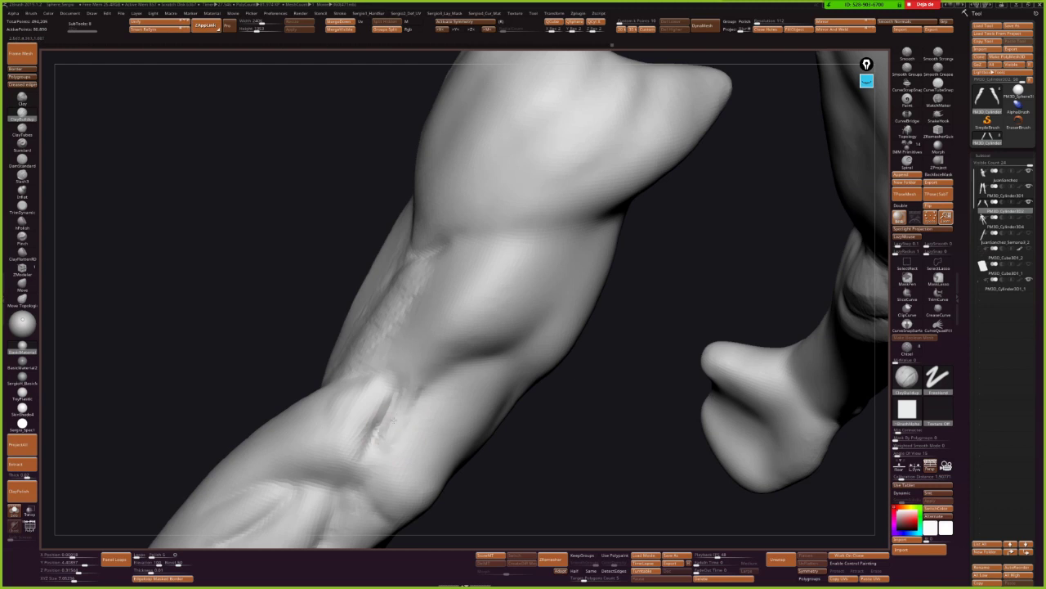
Carve and smooth triceps striation grooves, mirrored on both arms.
left_click(392, 413)
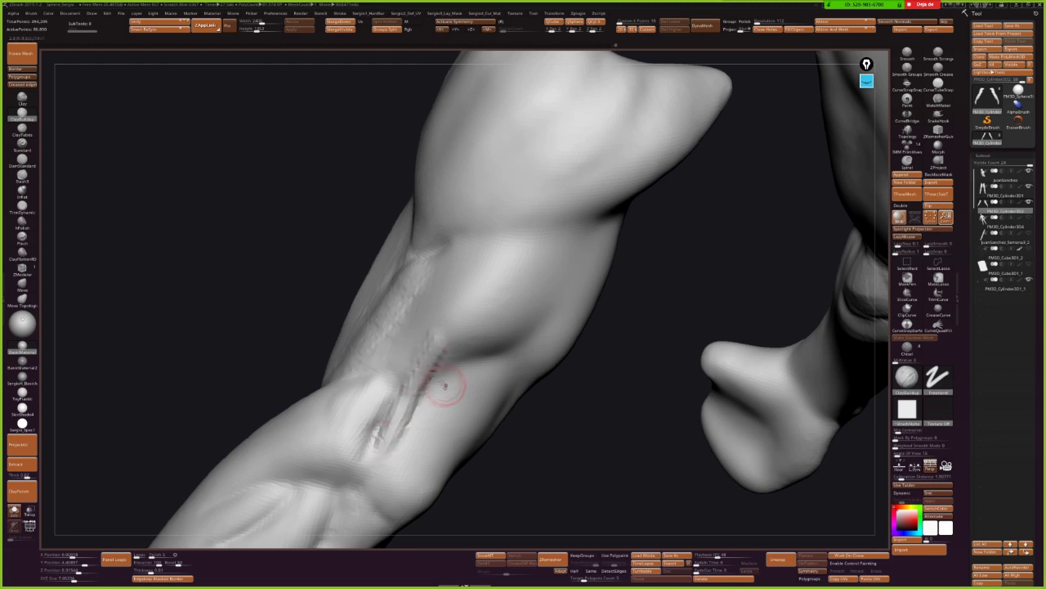
right_click_drag(406, 431, 426, 350)
left_click_drag(423, 384, 421, 375)
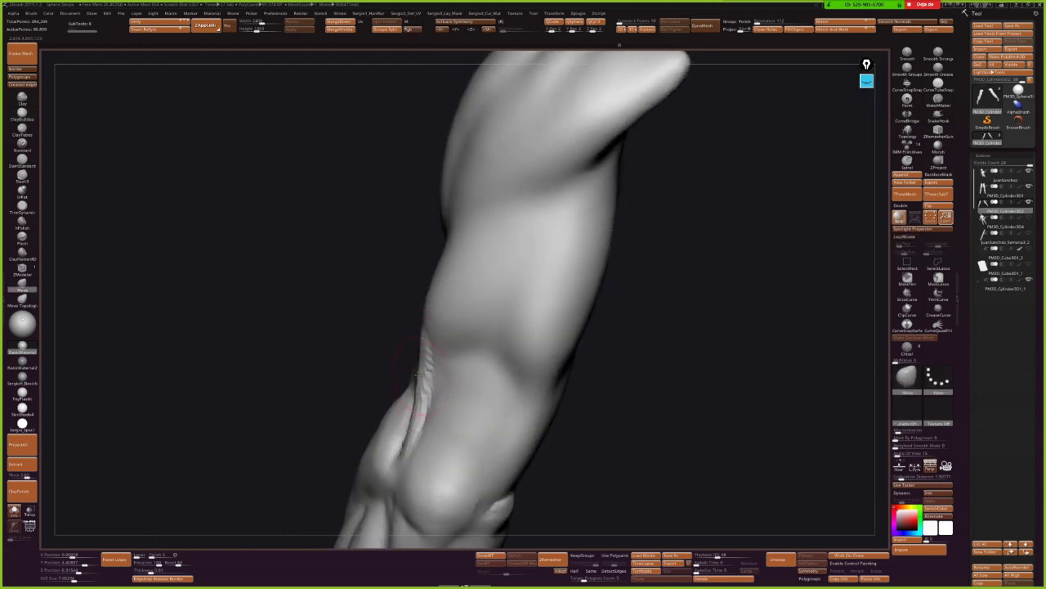
right_click_drag(415, 413, 409, 339)
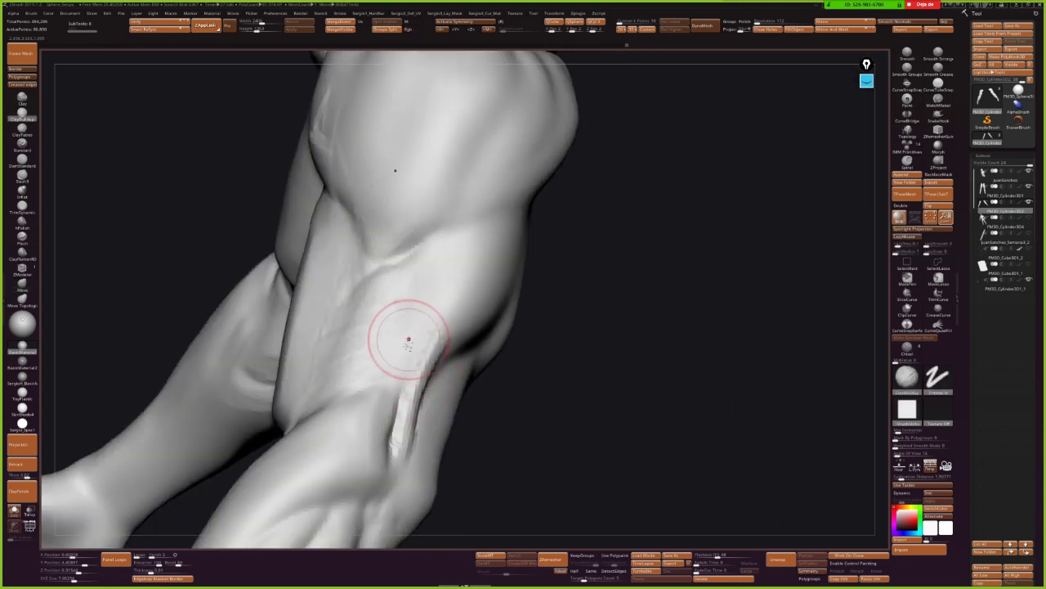
left_click_drag(421, 292, 381, 384)
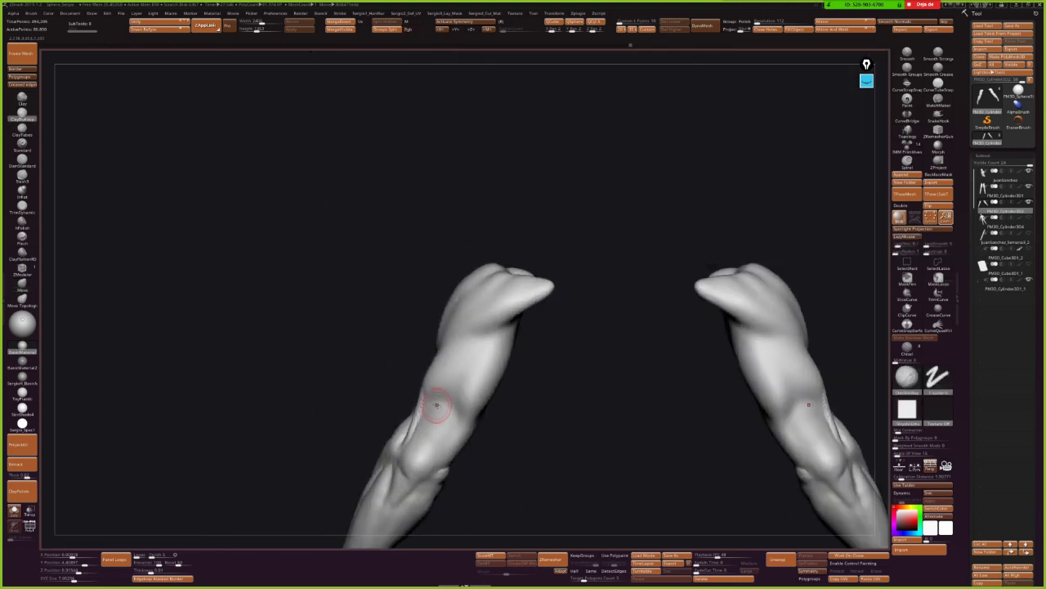
left_click_drag(444, 433, 463, 434)
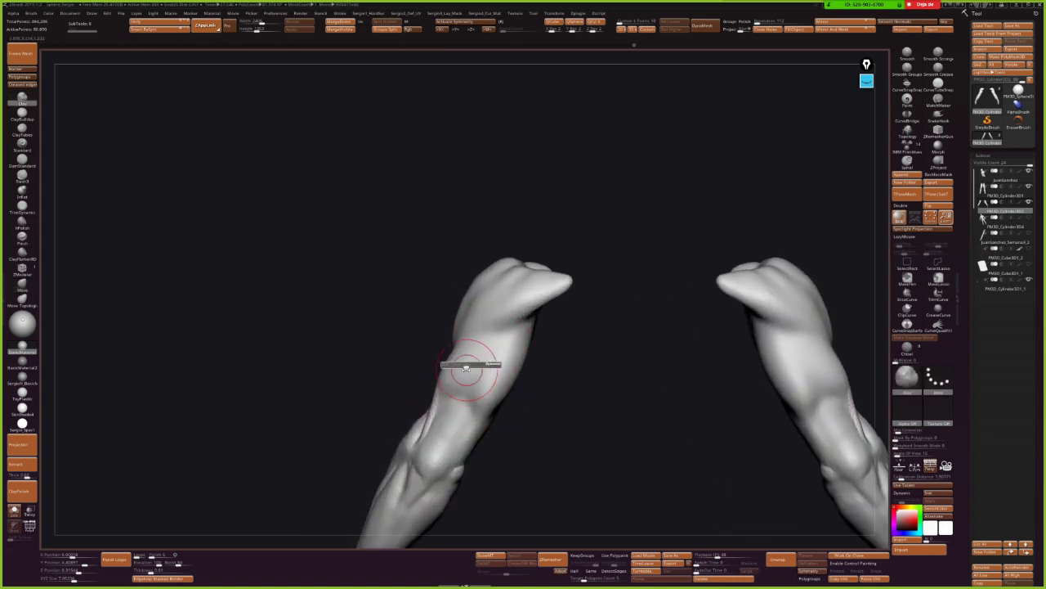
Swap between DamStandard and Move while orbiting to view the left arm diagonally.
key("b")
key("d")
key("s")
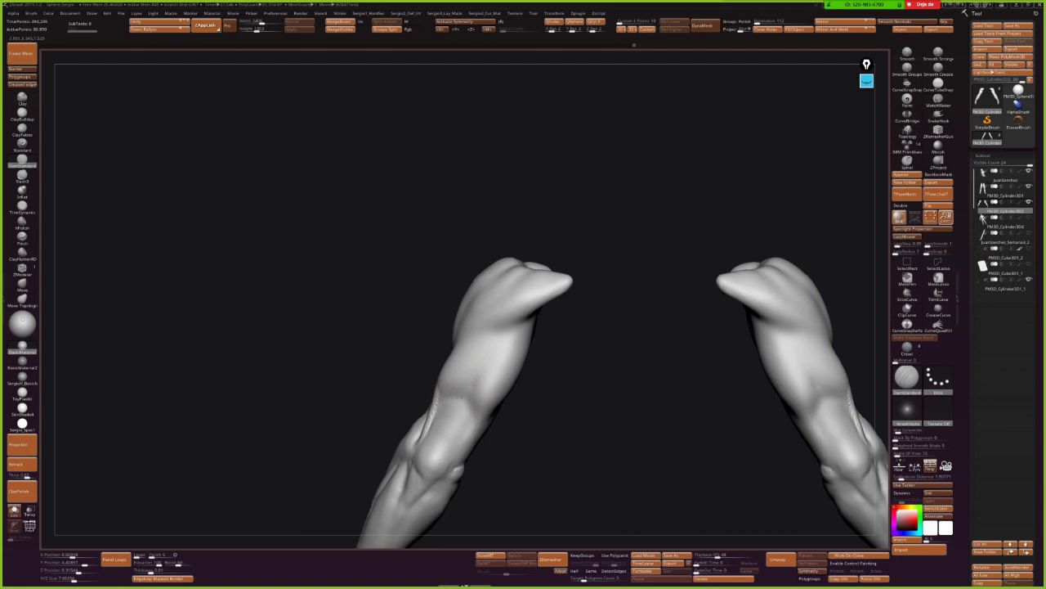
right_click_drag(434, 413, 516, 384)
key("b")
key("m")
key("v")
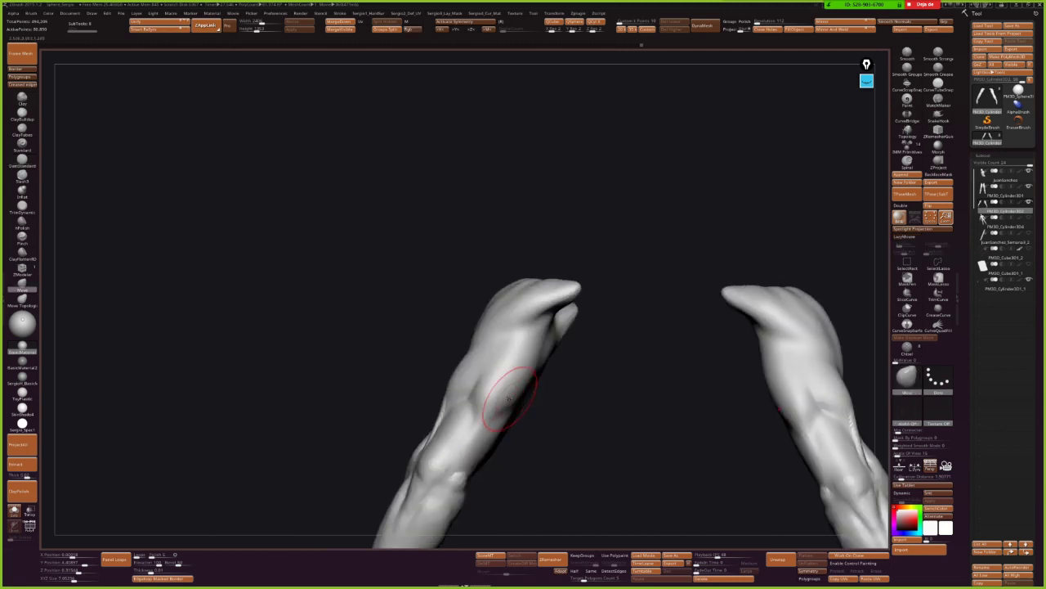
right_click_drag(537, 346, 500, 358)
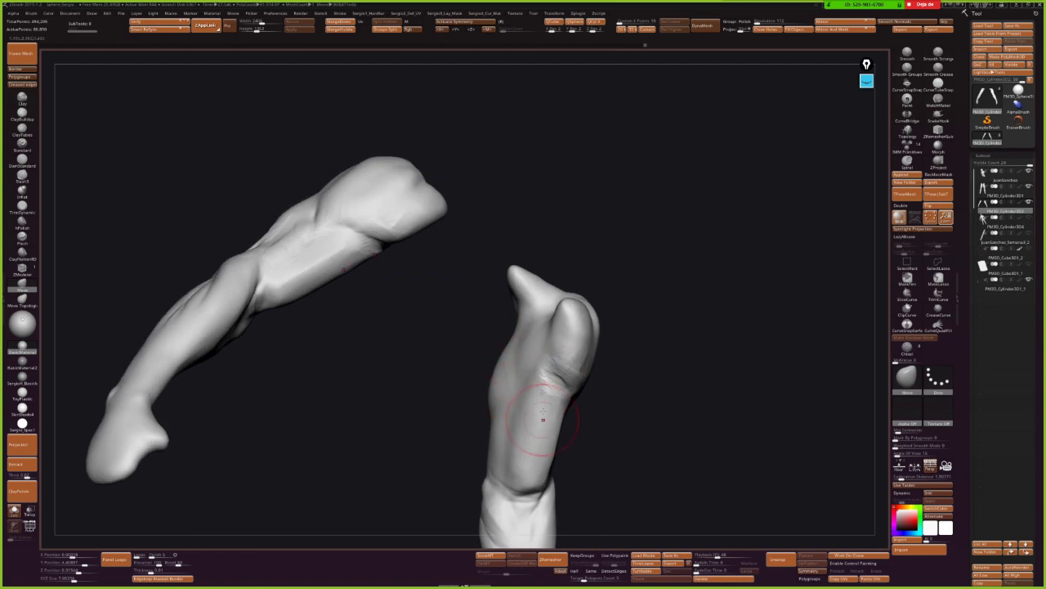
Carve vertical tendon grooves down the front of the forearm, deepening them to the top.
right_click_drag(542, 420, 528, 351)
mouse_move(534, 402)
right_mouse_down()
mouse_move(553, 415)
mouse_move(545, 356)
mouse_move(517, 458)
mouse_move(482, 462)
mouse_move(528, 367)
mouse_move(469, 417)
mouse_move(479, 362)
mouse_move(498, 381)
right_mouse_up()
left_click_drag(497, 446, 490, 509)
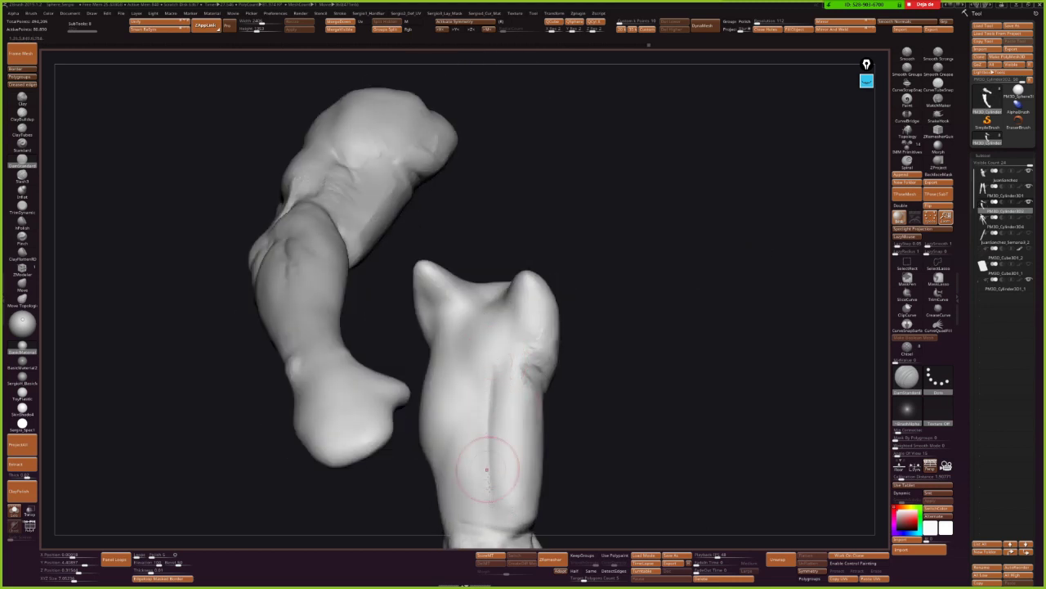
left_click_drag(483, 432, 491, 535)
right_click_drag(491, 458, 493, 394, "alt")
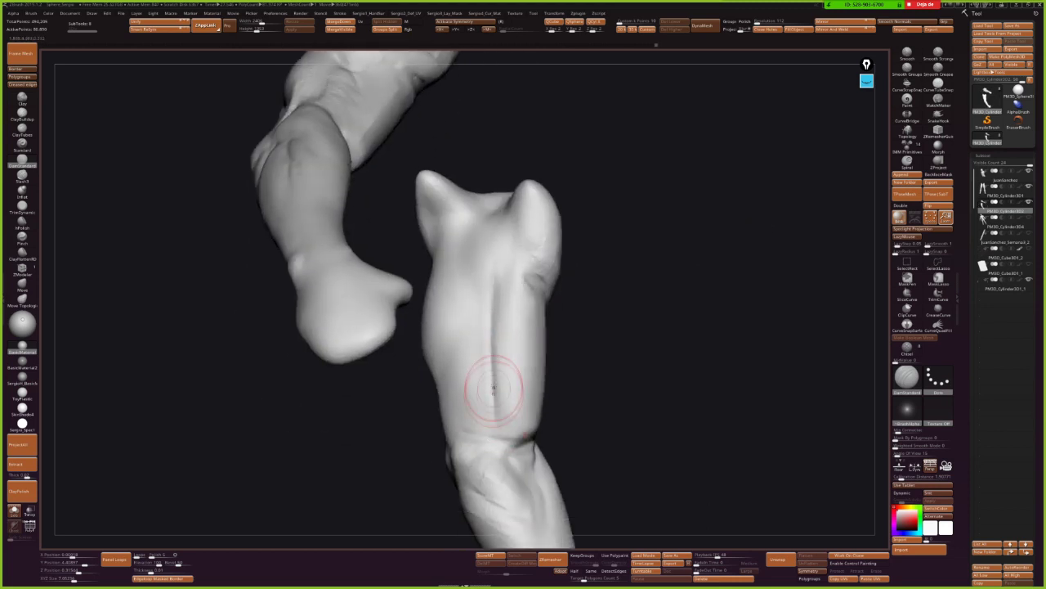
right_click_drag(499, 336, 486, 373)
left_click_drag(474, 253, 486, 439)
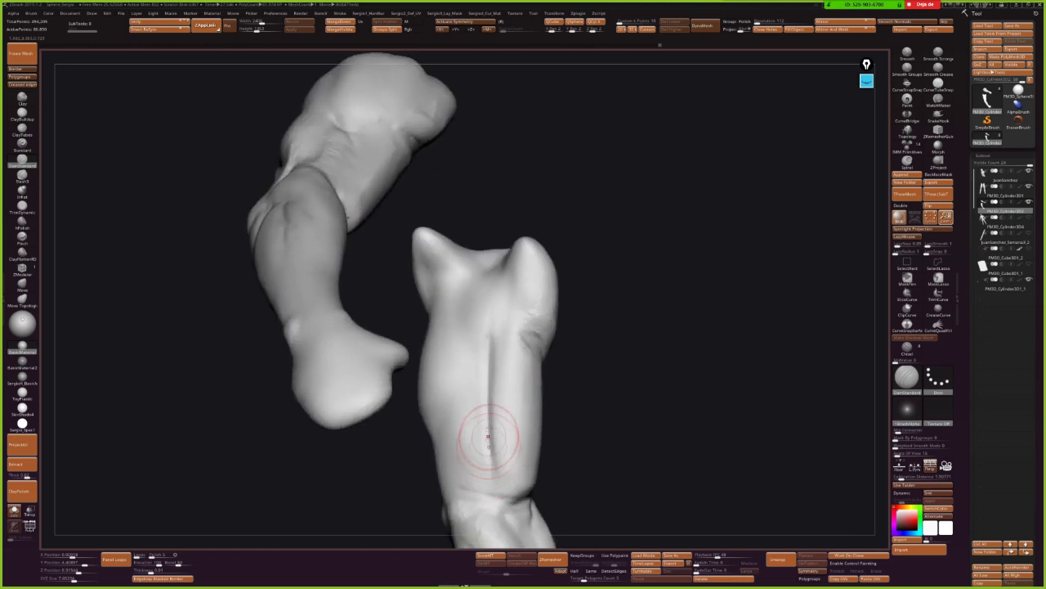
left_click_drag(469, 270, 477, 372)
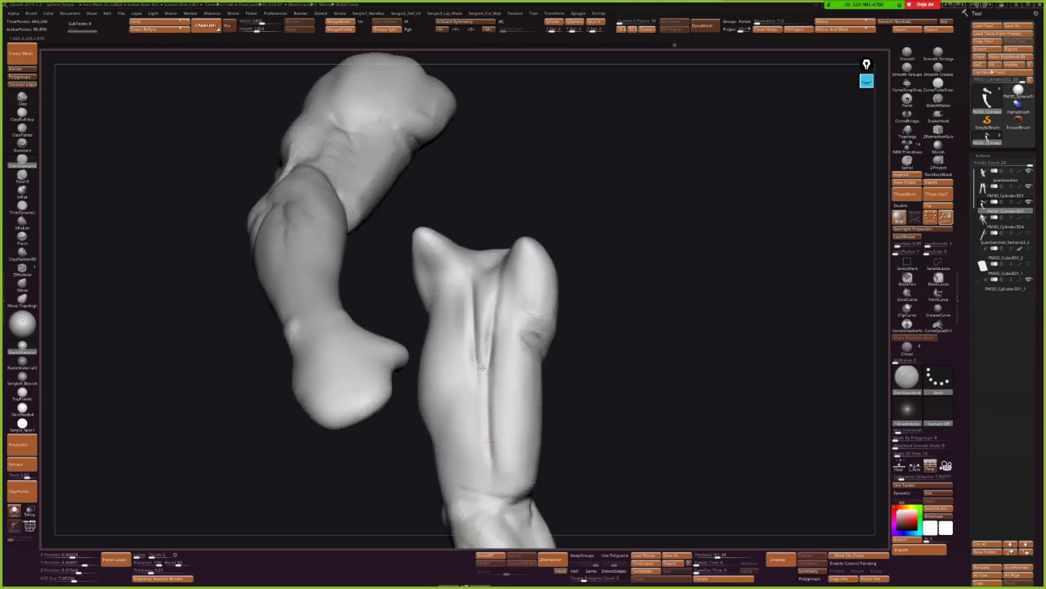
Orbit around both arms to see the right forearm frontally and the left arm upright.
right_click_drag(491, 268, 485, 339)
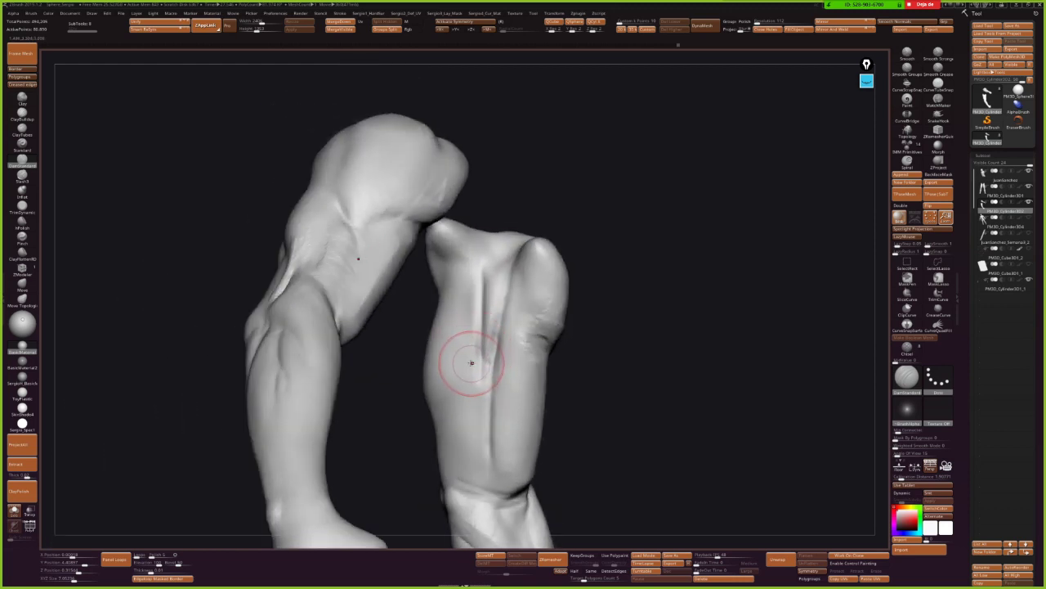
right_click_drag(500, 301, 502, 267)
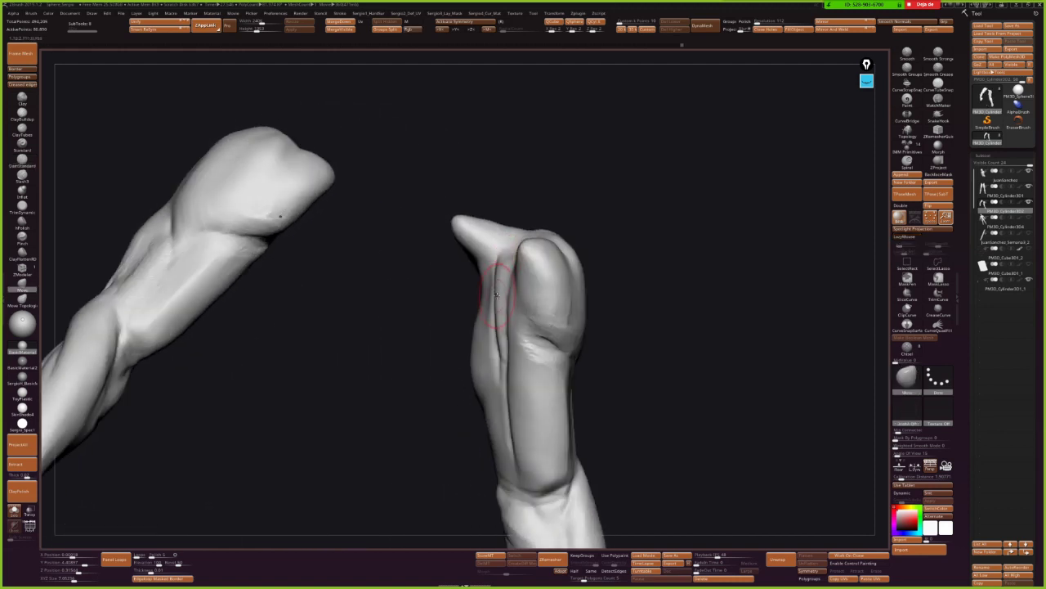
right_click_drag(502, 313, 499, 328)
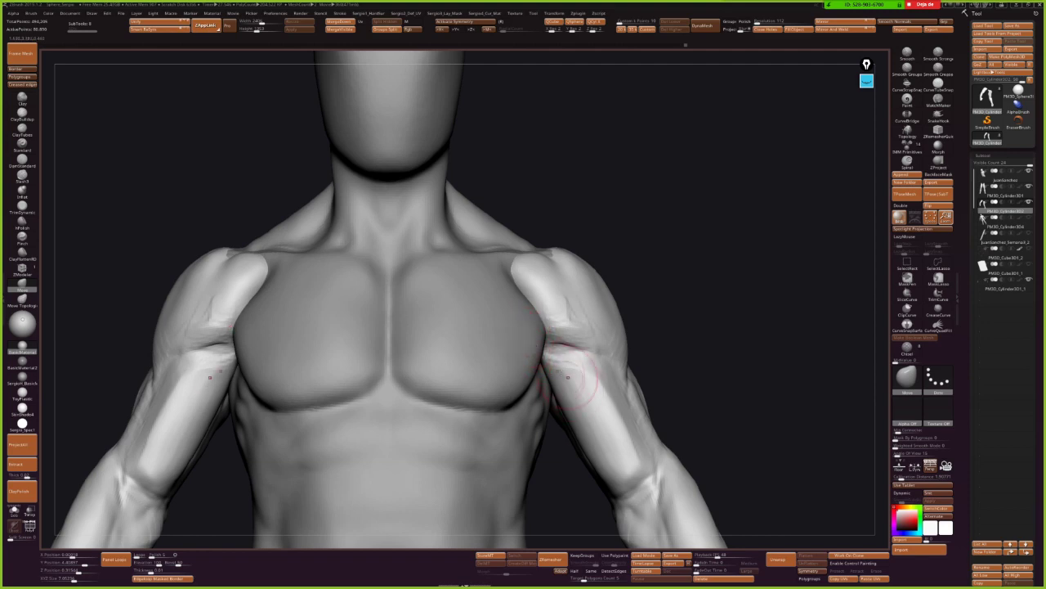
mouse_move(574, 389)
right_mouse_down()
mouse_move(535, 388)
mouse_move(532, 318)
right_mouse_up()
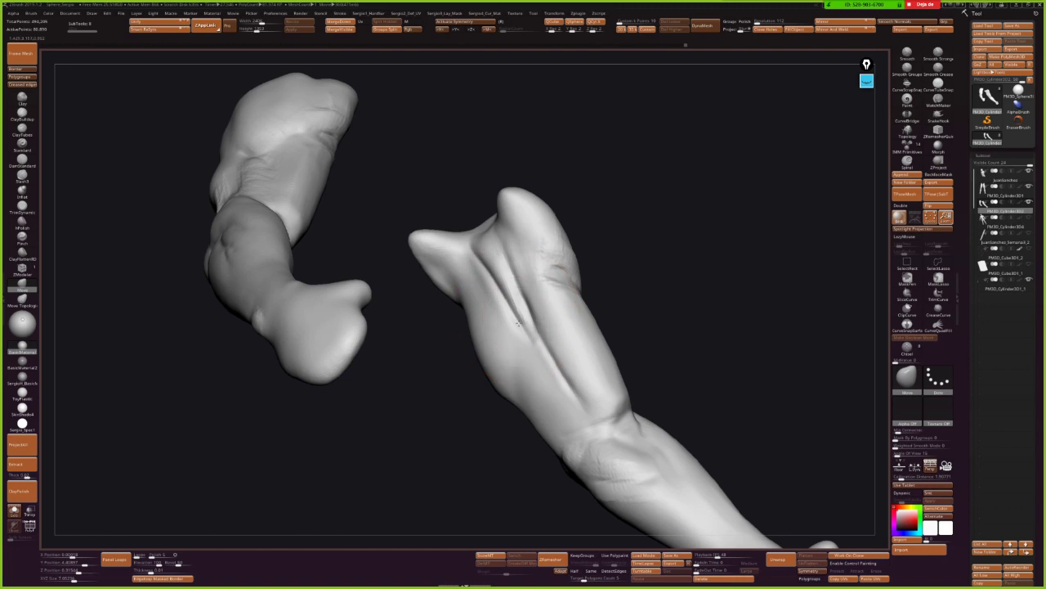
right_click_drag(502, 281, 498, 245)
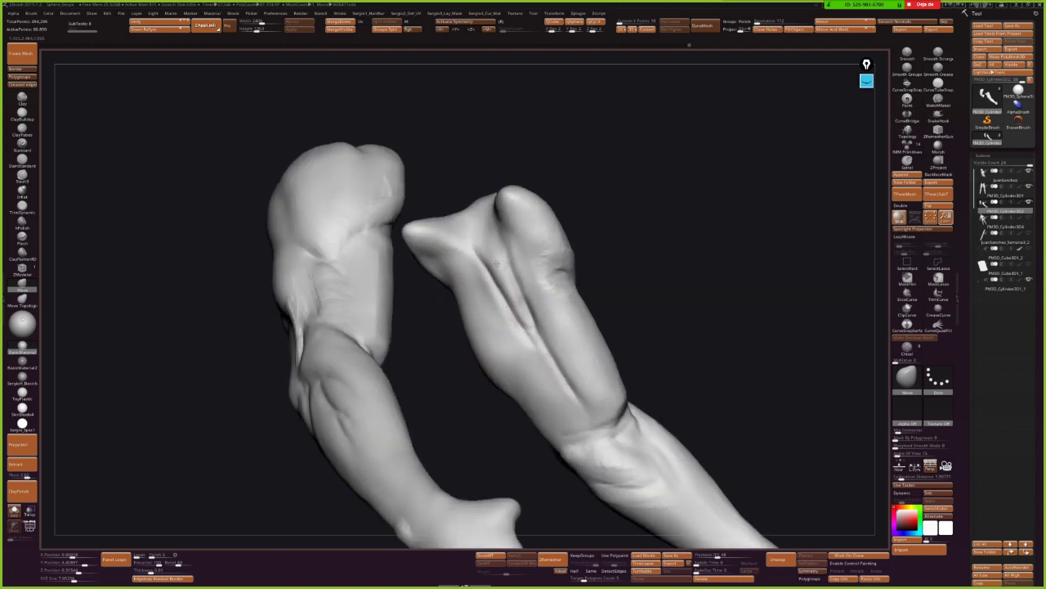
Cut a tendon groove down the forearm with DamStandard and soften the grooves.
key("b")
key("d")
key("s")
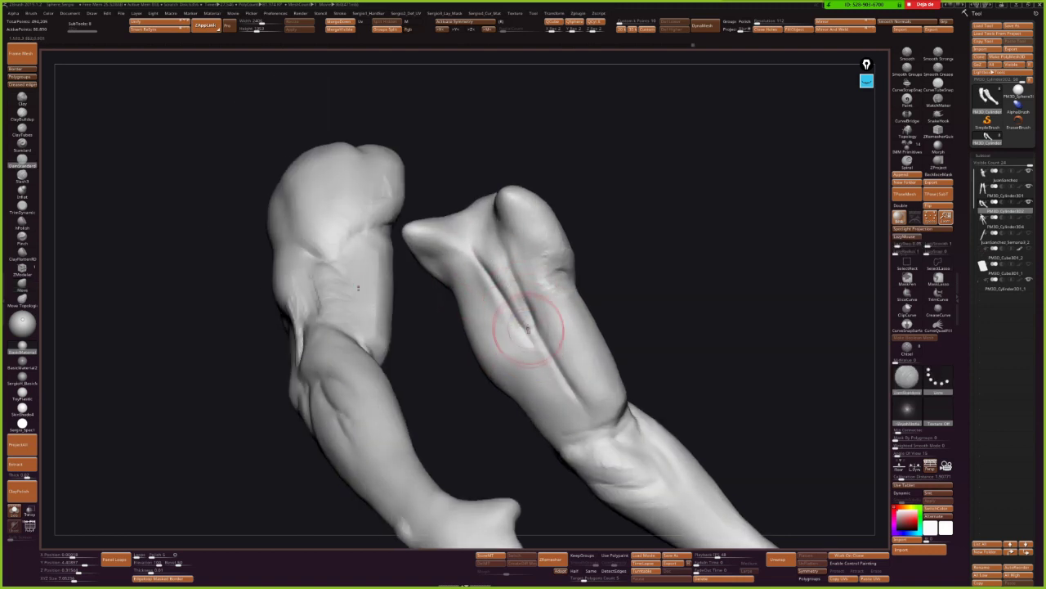
right_click_drag(534, 352, 527, 336)
left_click_drag(528, 339, 552, 431)
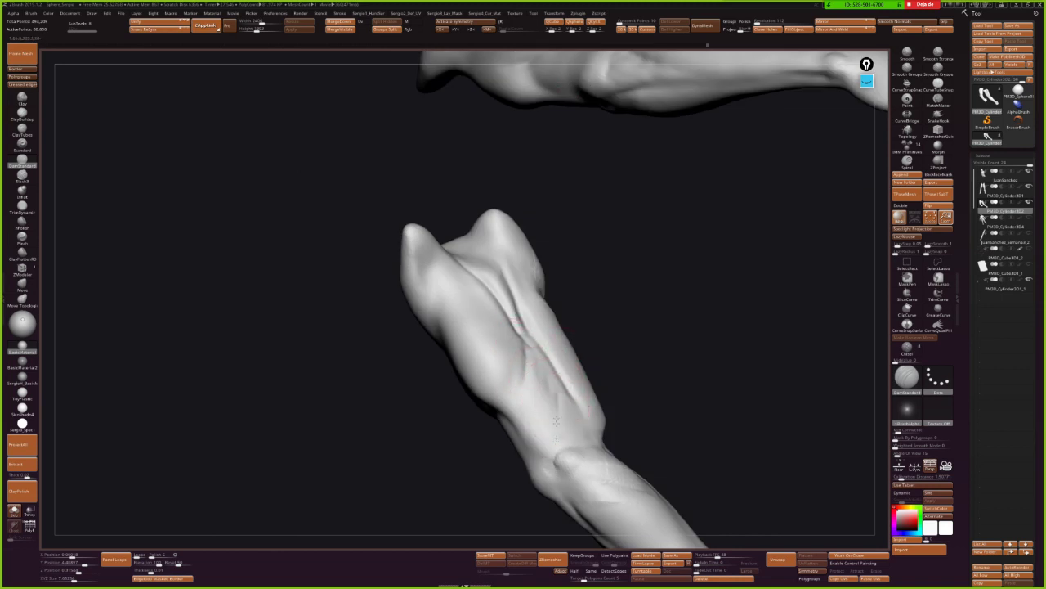
right_click_drag(547, 439, 556, 381)
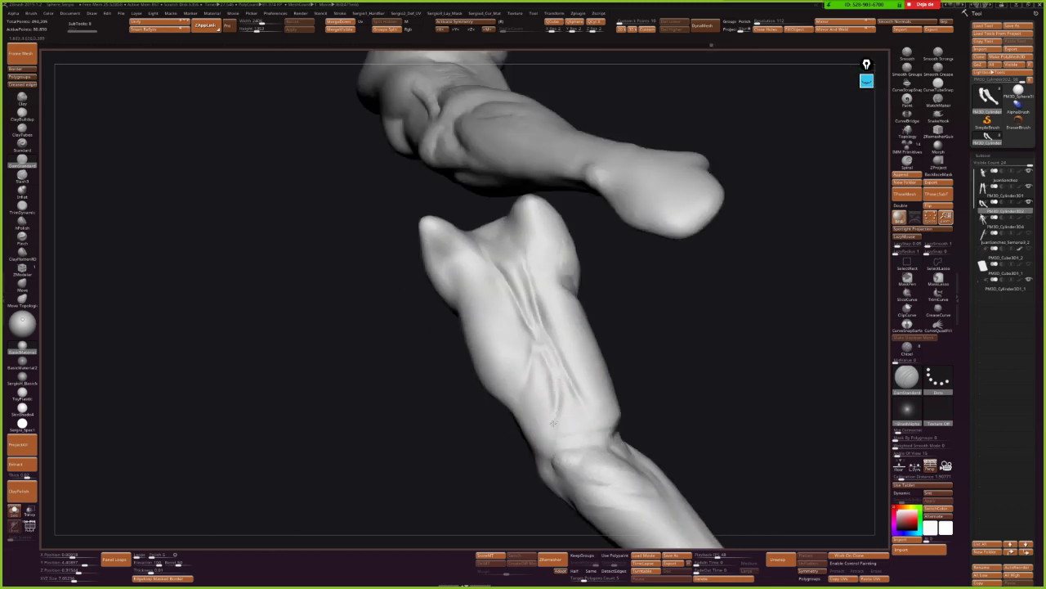
left_click_drag(525, 393, 541, 295, "shift")
right_click_drag(541, 295, 531, 245)
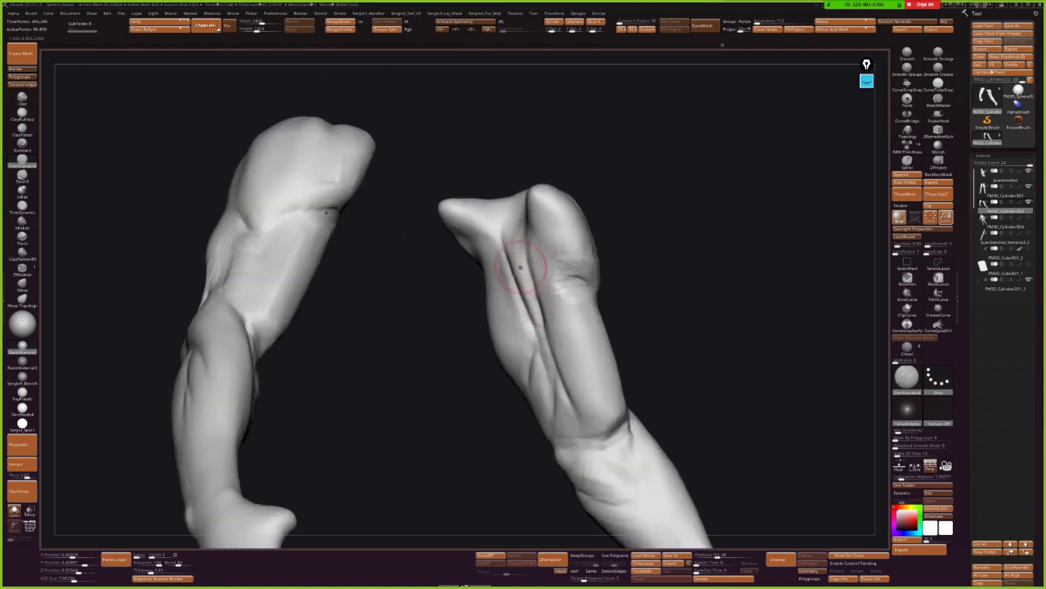
right_click_drag(525, 290, 536, 302)
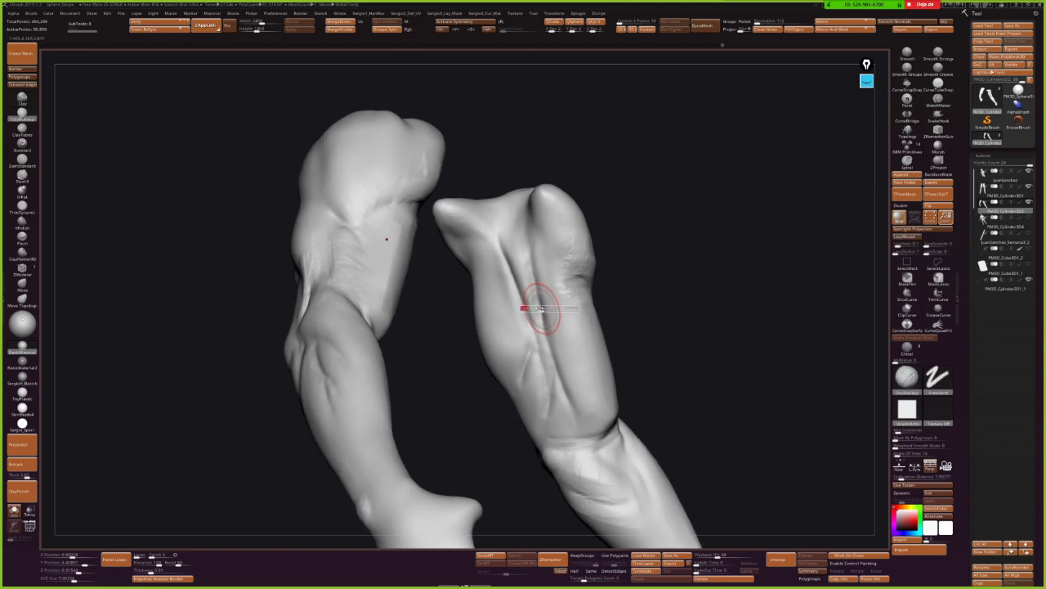
mouse_move(509, 319)
left_mouse_down("shift")
mouse_move(500, 293)
mouse_move(507, 320)
left_mouse_up("shift")
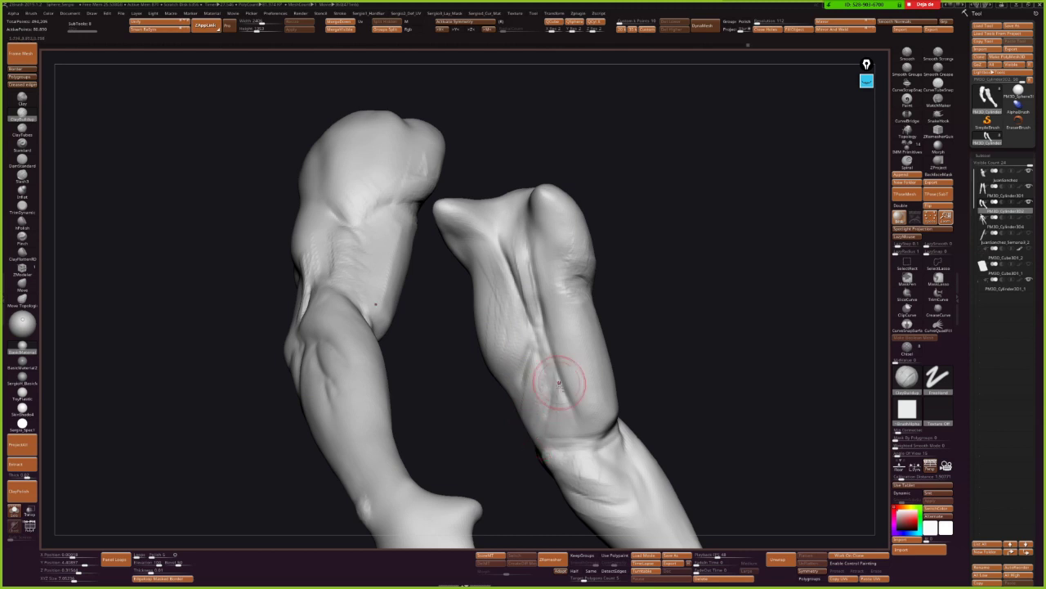
Pan, zoom out and re-orbit to review both arm models, then reframe them closer.
right_click_drag(542, 451, 517, 401, "alt")
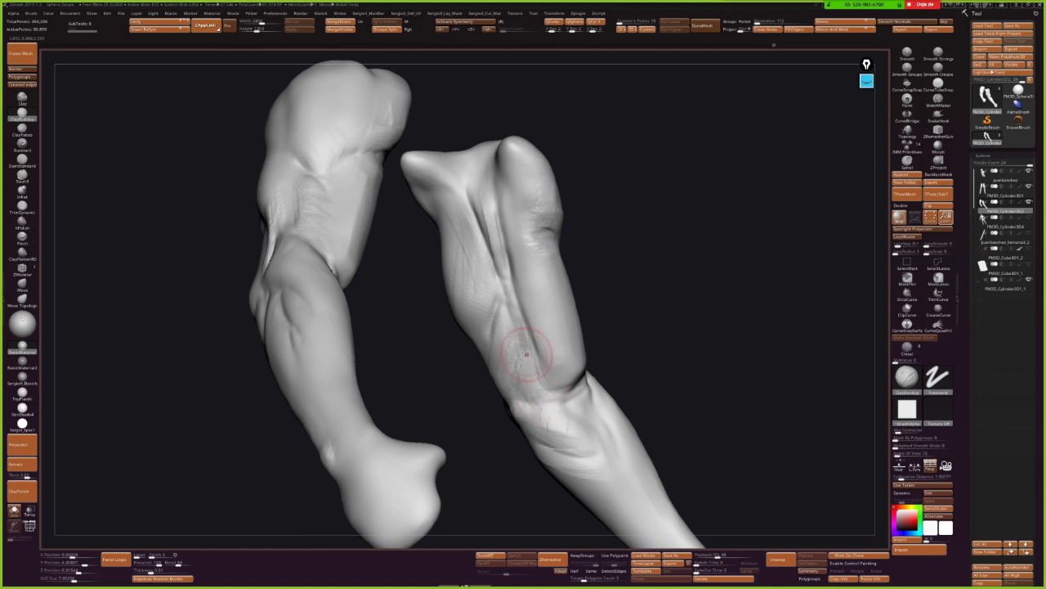
right_click_drag(527, 357, 529, 394)
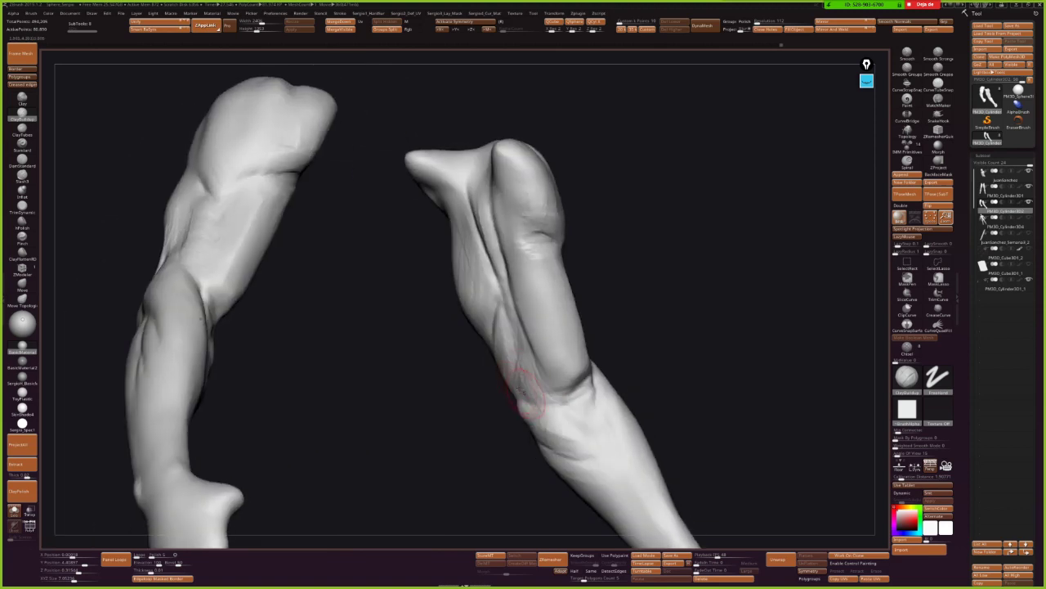
right_click_drag(535, 375, 498, 302)
mouse_move(497, 381)
right_mouse_down("ctrl")
mouse_move(542, 362)
mouse_move(508, 332)
mouse_move(524, 360)
right_mouse_up("ctrl")
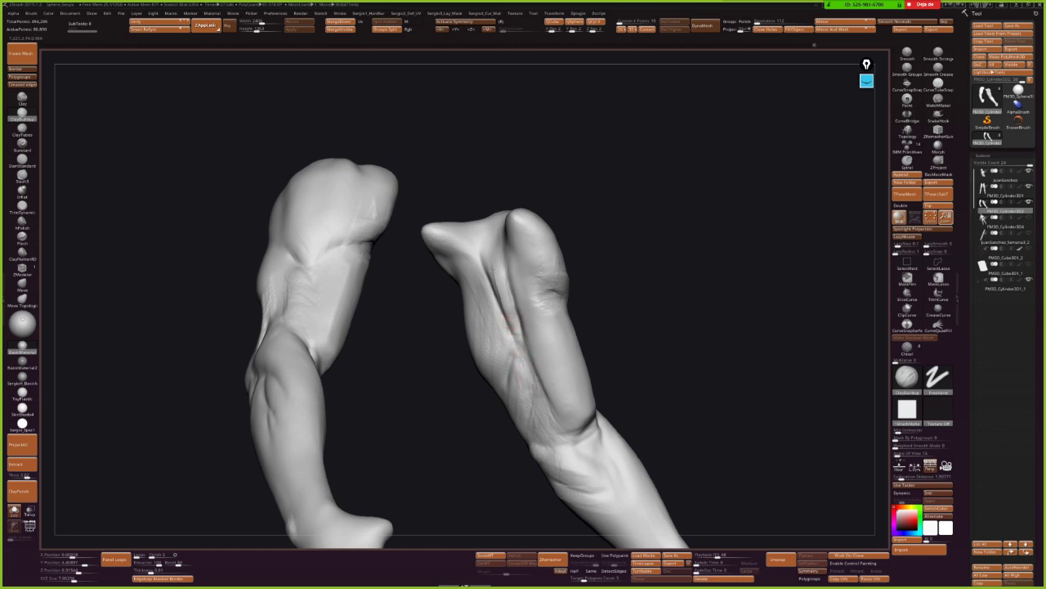
key("b")
key("d")
key("s")
mouse_move(495, 268)
right_mouse_down("ctrl")
mouse_move(485, 362)
mouse_move(532, 331)
mouse_move(502, 339)
right_mouse_up("ctrl")
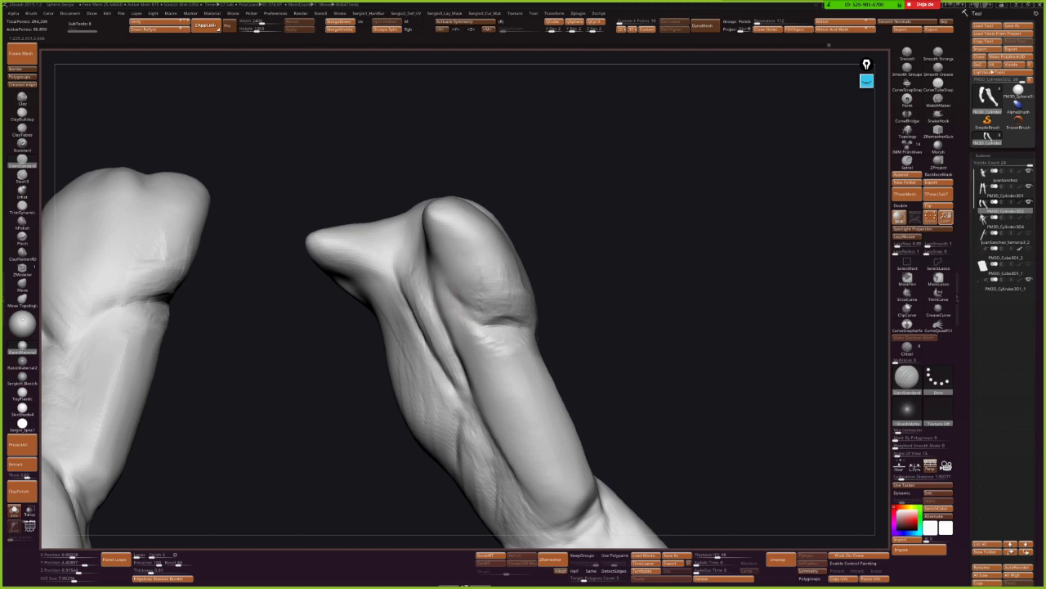
right_click_drag(479, 327, 484, 330)
mouse_move(454, 289)
right_mouse_down()
mouse_move(488, 408)
mouse_move(507, 352)
mouse_move(454, 314)
right_mouse_up()
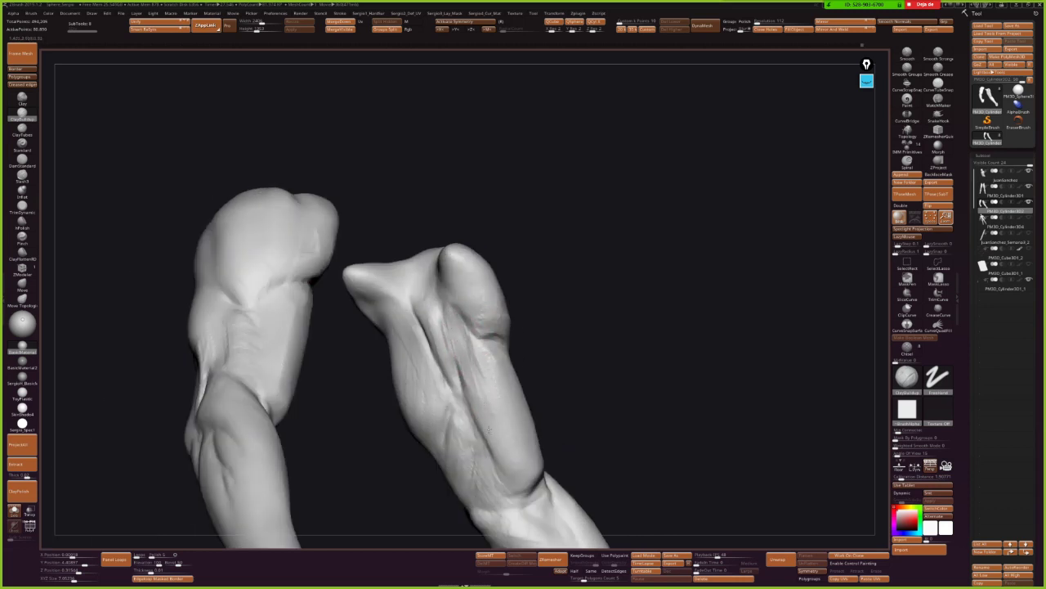
mouse_move(485, 420)
right_mouse_down()
mouse_move(474, 393)
mouse_move(485, 407)
mouse_move(556, 313)
mouse_move(571, 311)
mouse_move(516, 290)
right_mouse_up()
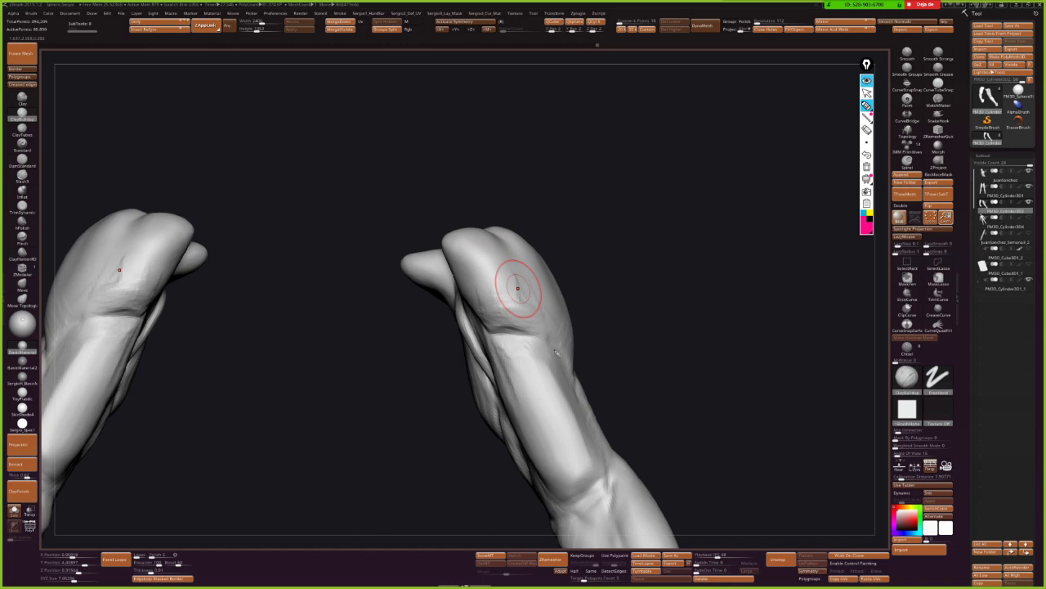
Sketch muscle outlines over the right forearm, clear them, and rotate to show both arms.
left_click_drag(564, 352, 541, 340)
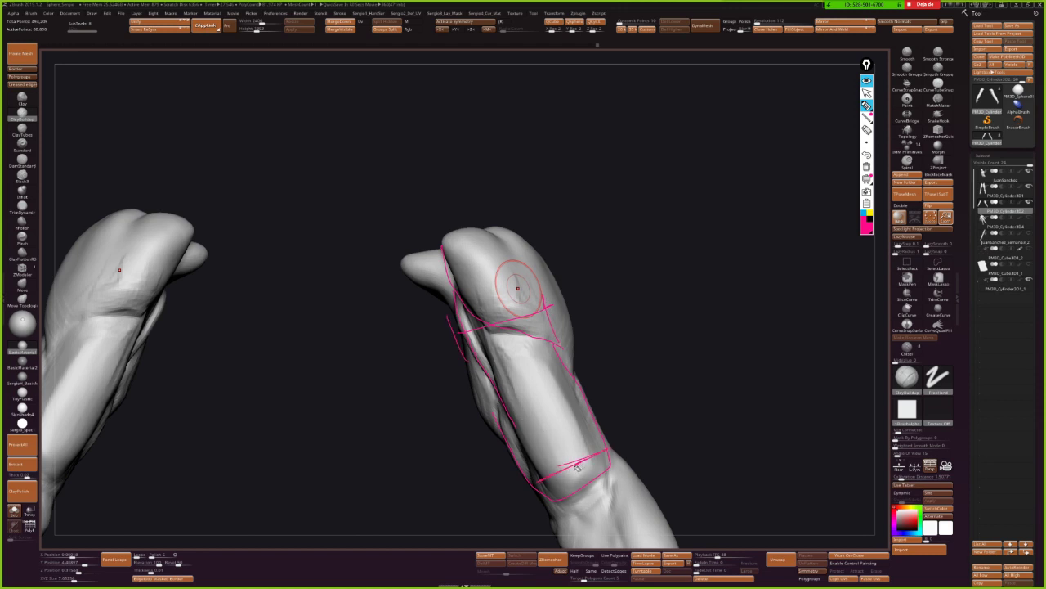
key("shift+d")
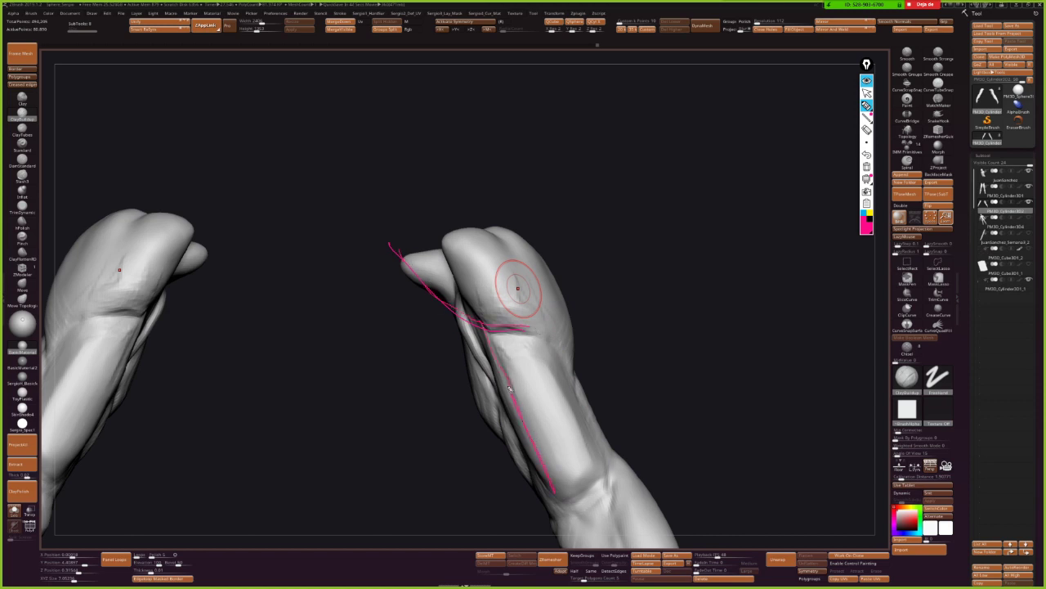
mouse_move(513, 285)
left_mouse_down()
mouse_move(557, 420)
mouse_move(518, 349)
left_mouse_up()
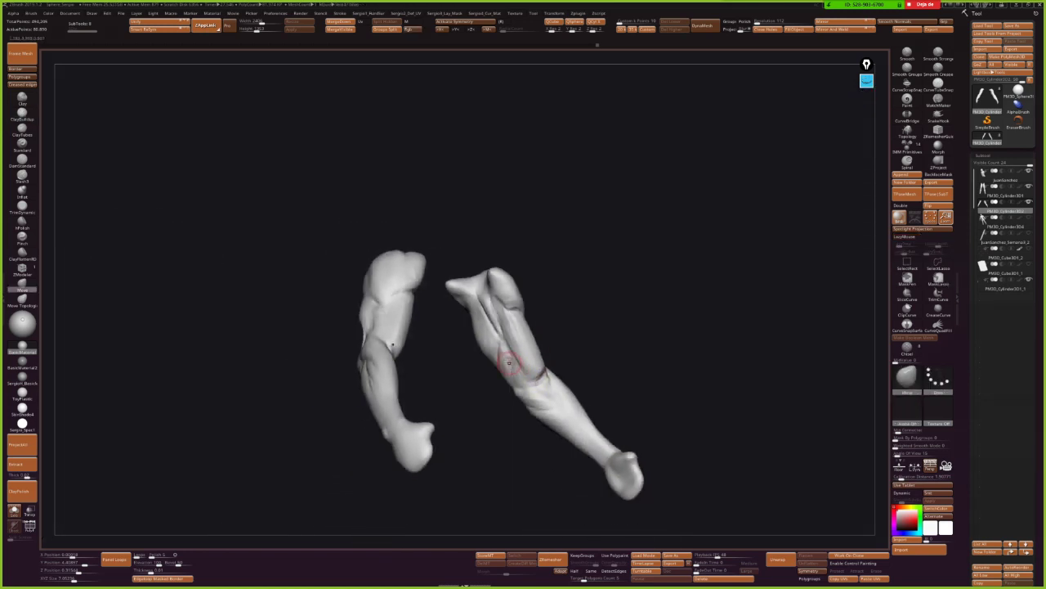
Sketch guide lines along the right forearm's edge and around the arm's outline.
left_click_drag(439, 250, 521, 438)
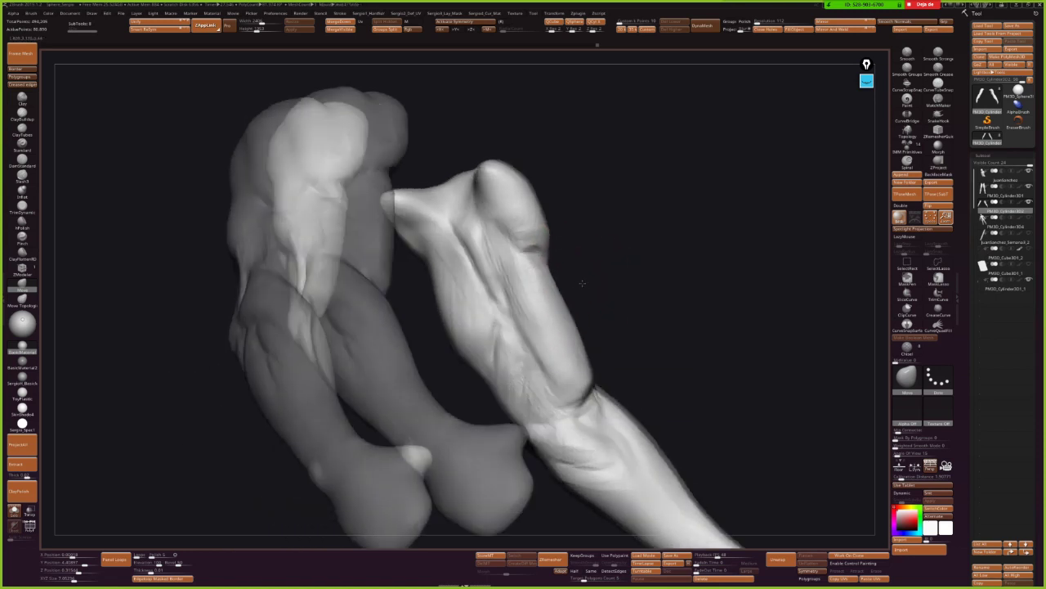
mouse_move(582, 283)
left_mouse_down()
mouse_move(577, 335)
mouse_move(523, 327)
mouse_move(491, 359)
mouse_move(463, 354)
left_mouse_up()
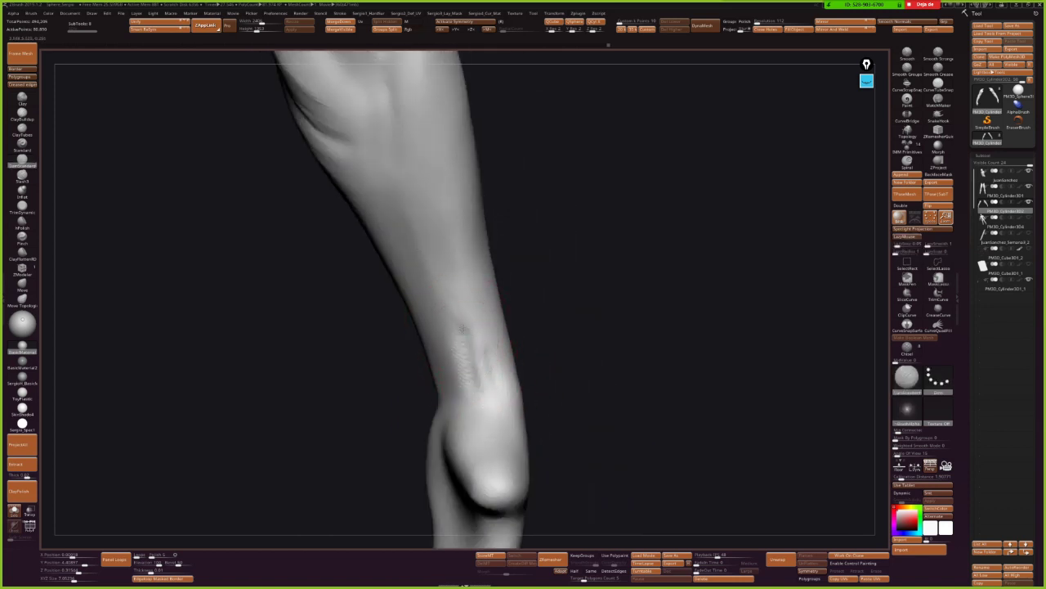
Carve hatched tendon creases into the forearm and deepen them at the wrist.
left_click_drag(462, 329, 497, 382)
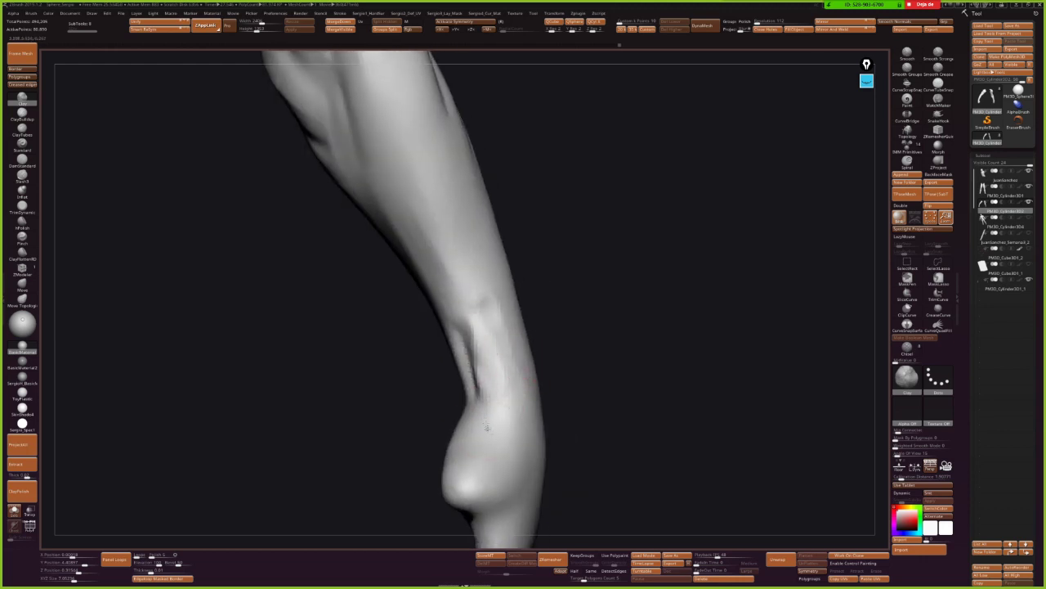
mouse_move(433, 367)
left_mouse_down()
mouse_move(418, 359)
mouse_move(428, 390)
mouse_move(408, 346)
left_mouse_up()
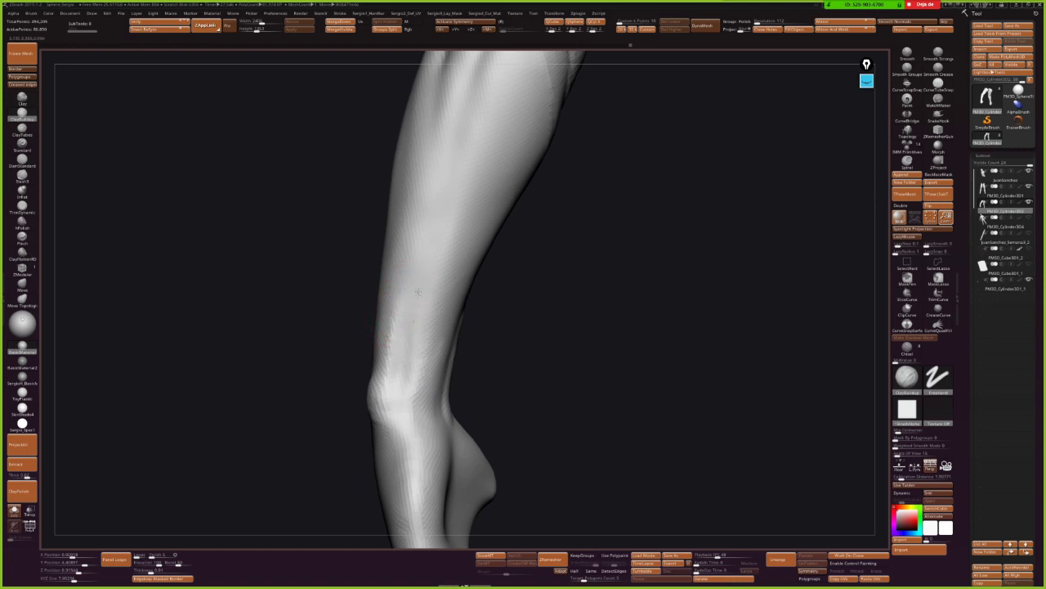
left_click_drag(654, 327, 703, 327)
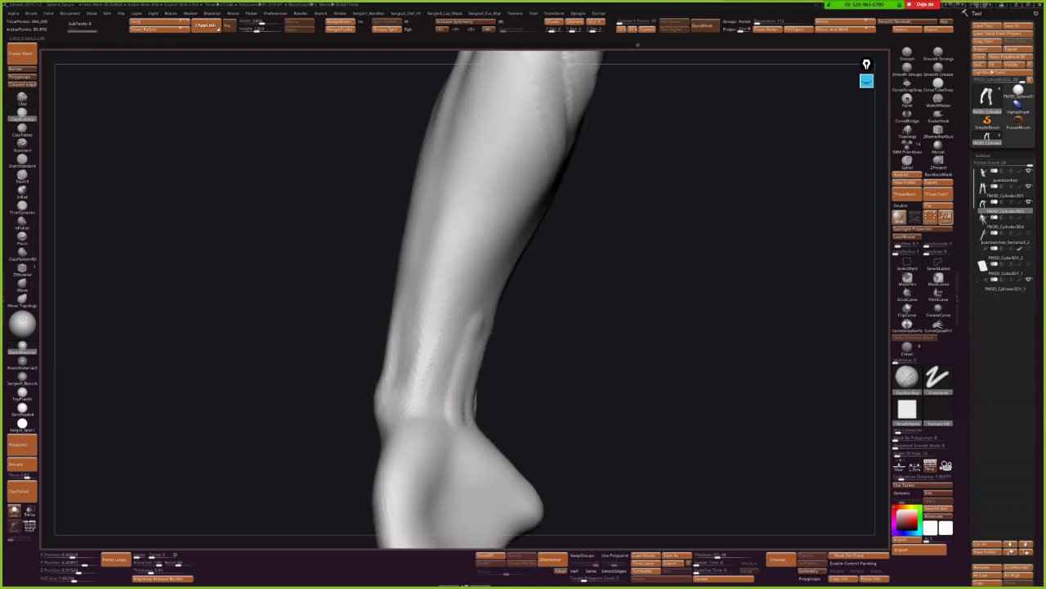
left_click_drag(444, 420, 460, 357)
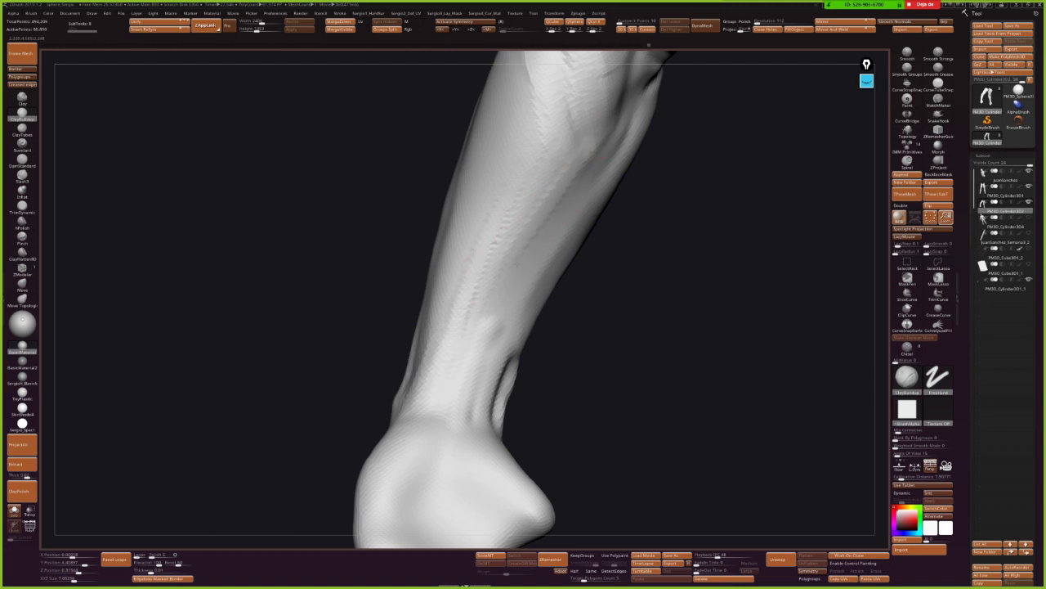
left_click_drag(479, 413, 480, 425)
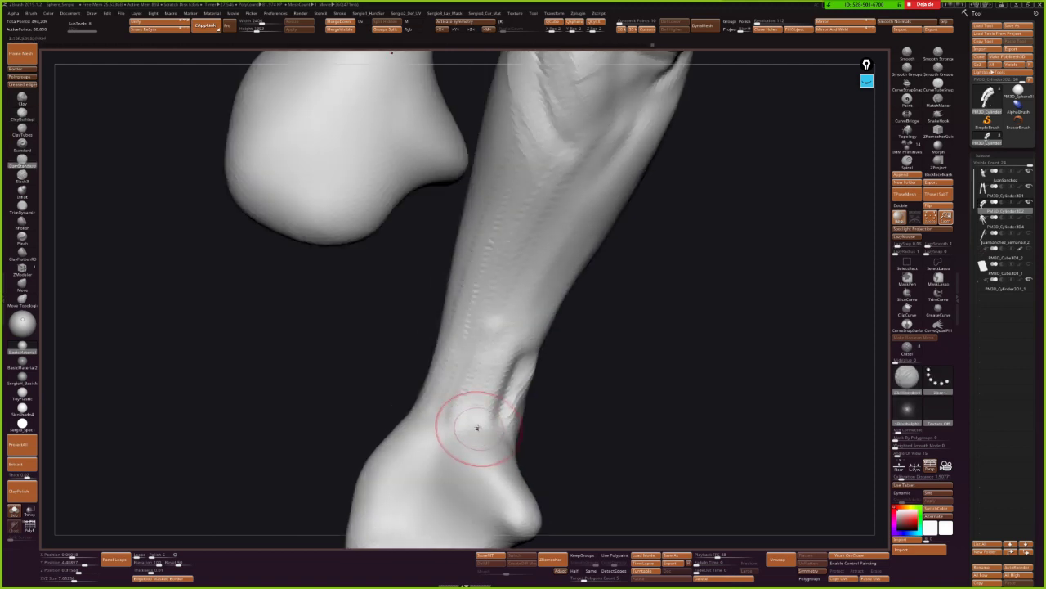
mouse_move(491, 384)
left_mouse_down()
mouse_move(455, 386)
mouse_move(457, 347)
left_mouse_up()
right_click_drag(458, 384, 467, 373)
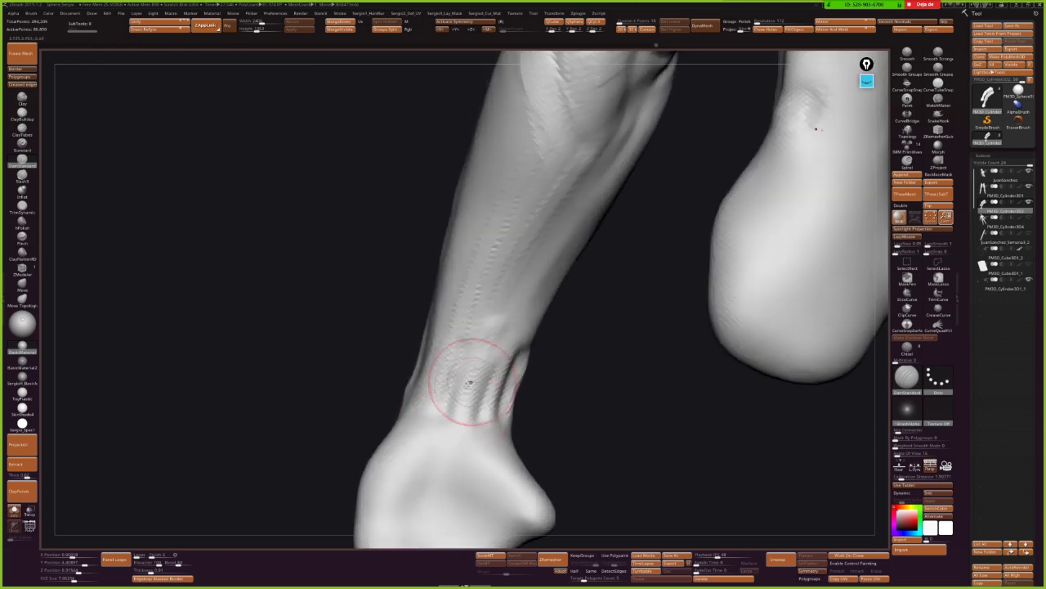
mouse_move(463, 420)
right_mouse_down()
mouse_move(491, 408)
mouse_move(471, 339)
mouse_move(556, 395)
mouse_move(513, 380)
right_mouse_up()
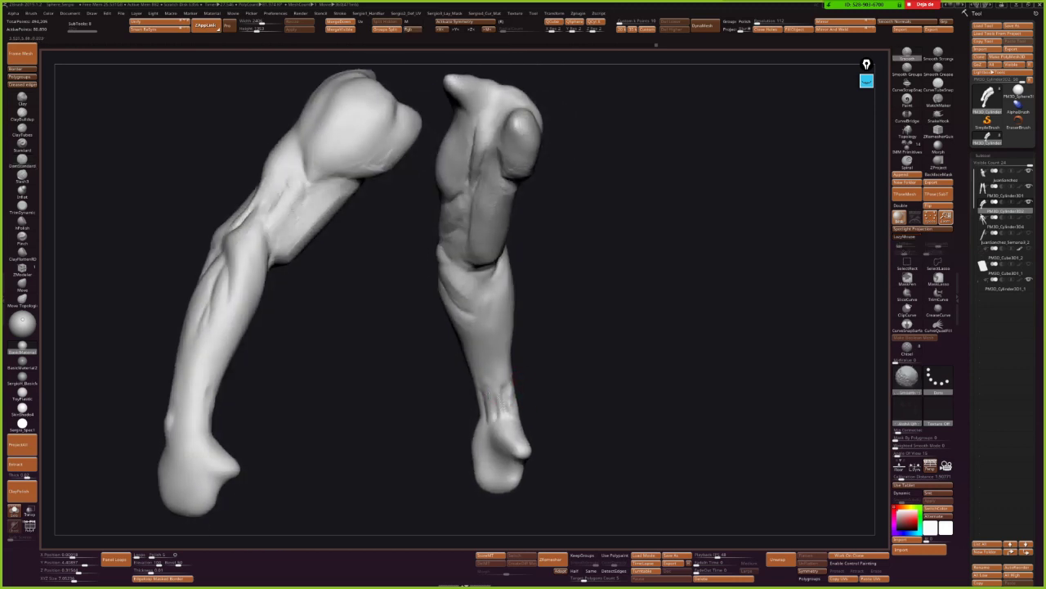
mouse_move(523, 434)
right_mouse_down()
mouse_move(496, 404)
mouse_move(524, 402)
mouse_move(551, 448)
mouse_move(493, 332)
mouse_move(547, 379)
mouse_move(551, 354)
mouse_move(563, 392)
mouse_move(542, 330)
mouse_move(570, 401)
mouse_move(546, 444)
mouse_move(558, 444)
mouse_move(531, 374)
right_mouse_up()
Push the bump above the wrist into a rounded wrist bone with an enlarged Move brush.
key("b")
key("m")
key("v")
key("s")
left_click_drag(534, 323, 523, 320)
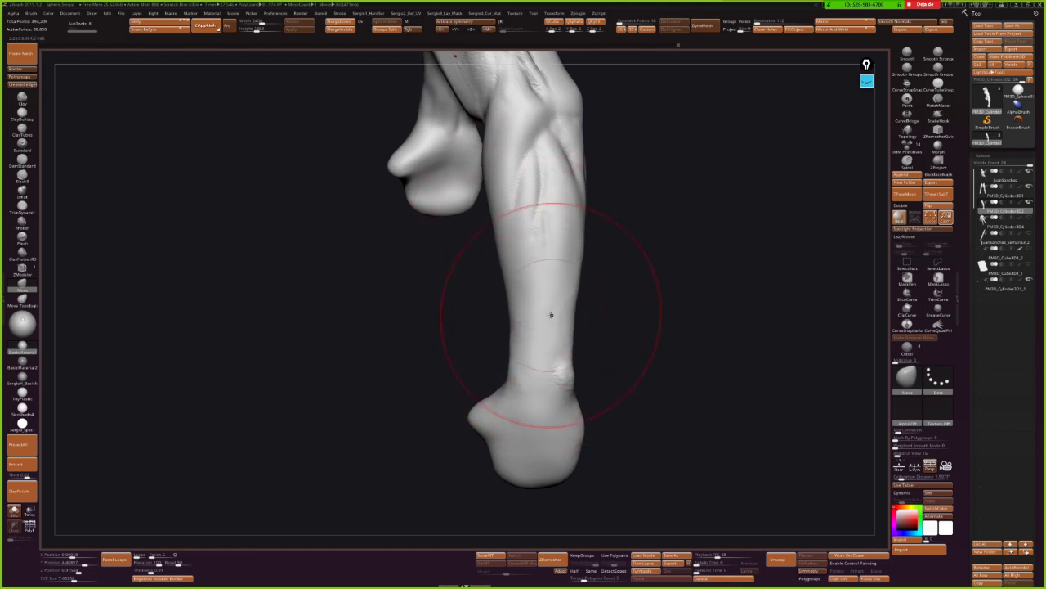
key("ctrl+shift+1")
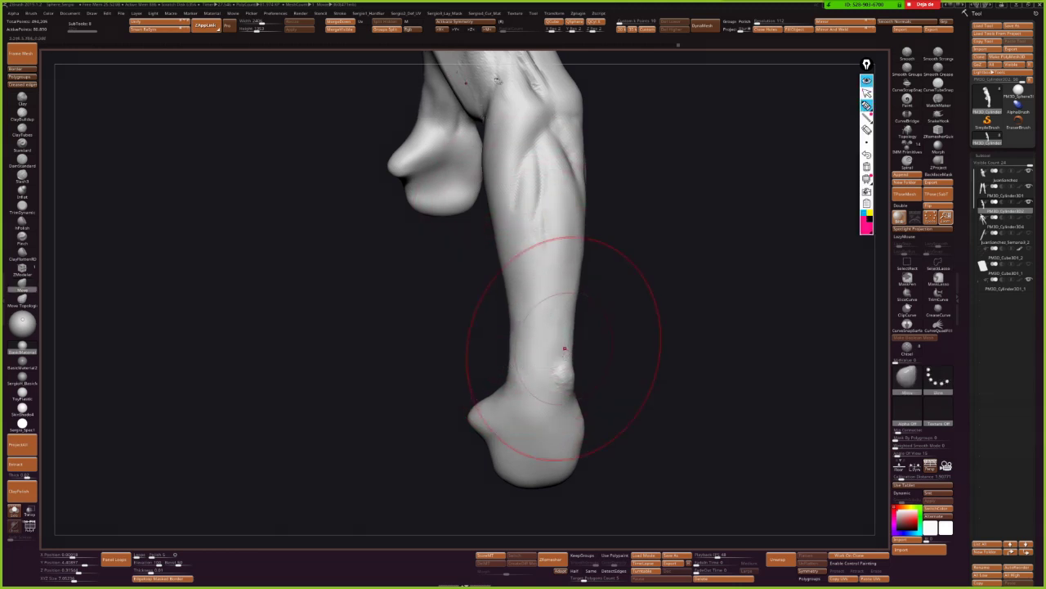
left_click_drag(496, 79, 492, 263)
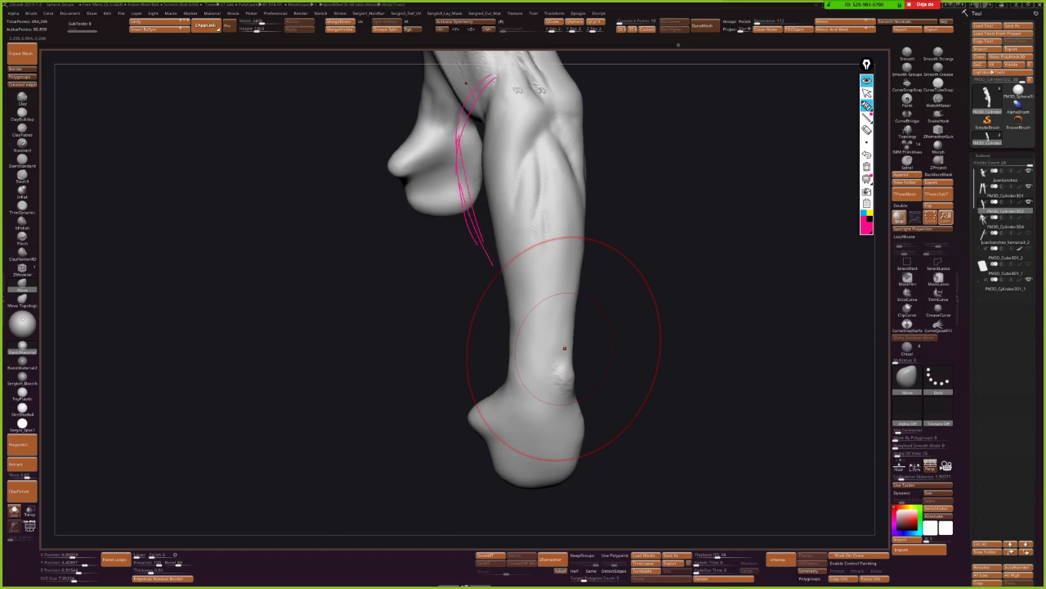
left_click_drag(590, 73, 586, 285)
left_click_drag(590, 135, 586, 280)
left_click_drag(601, 225, 578, 336)
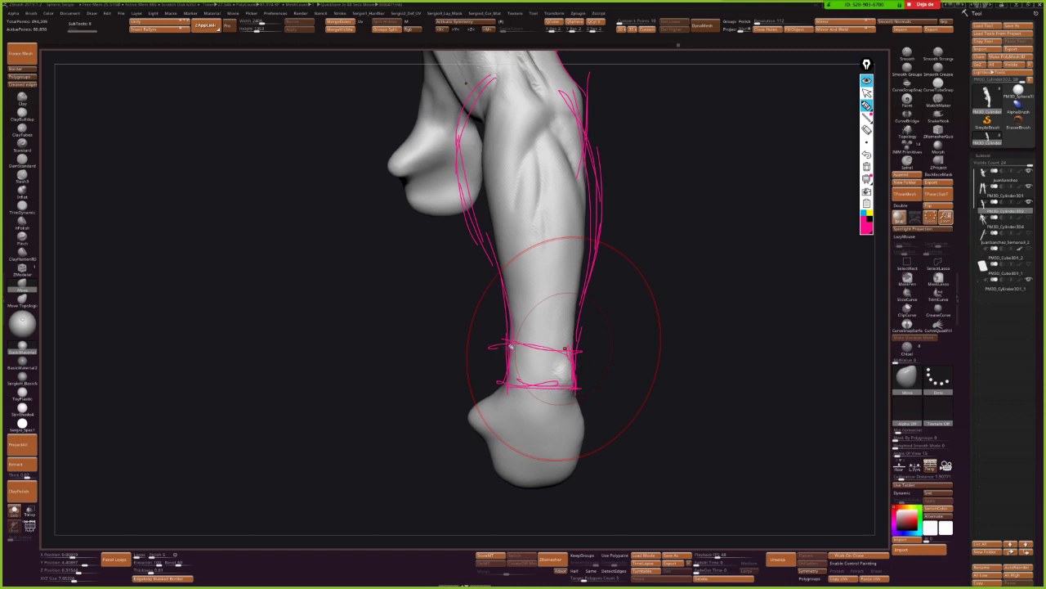
left_click_drag(536, 381, 529, 431)
left_click_drag(550, 356, 550, 433)
left_click_drag(527, 359, 505, 467)
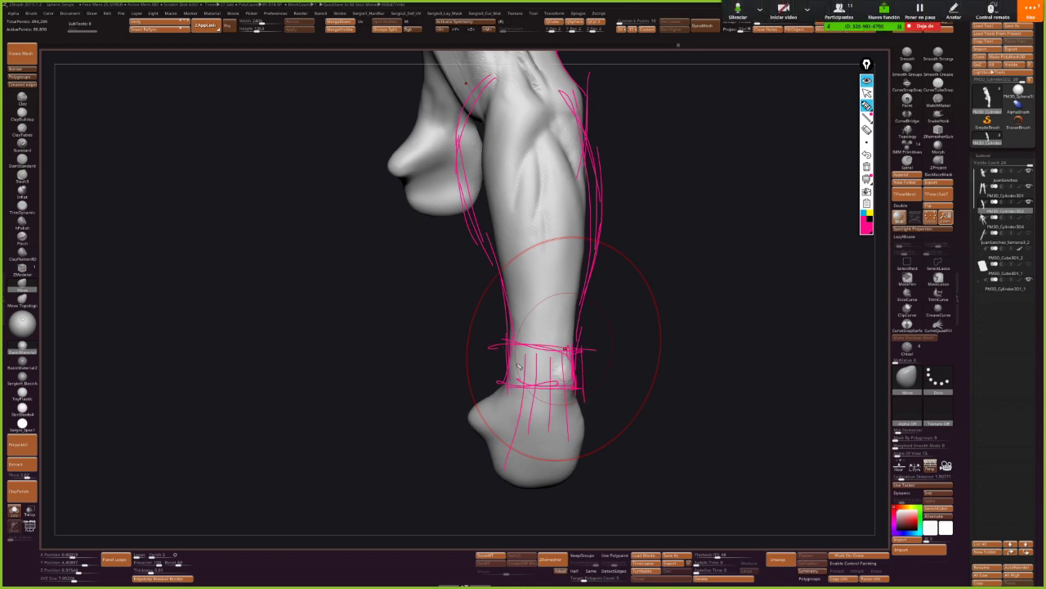
left_click_drag(533, 343, 526, 378)
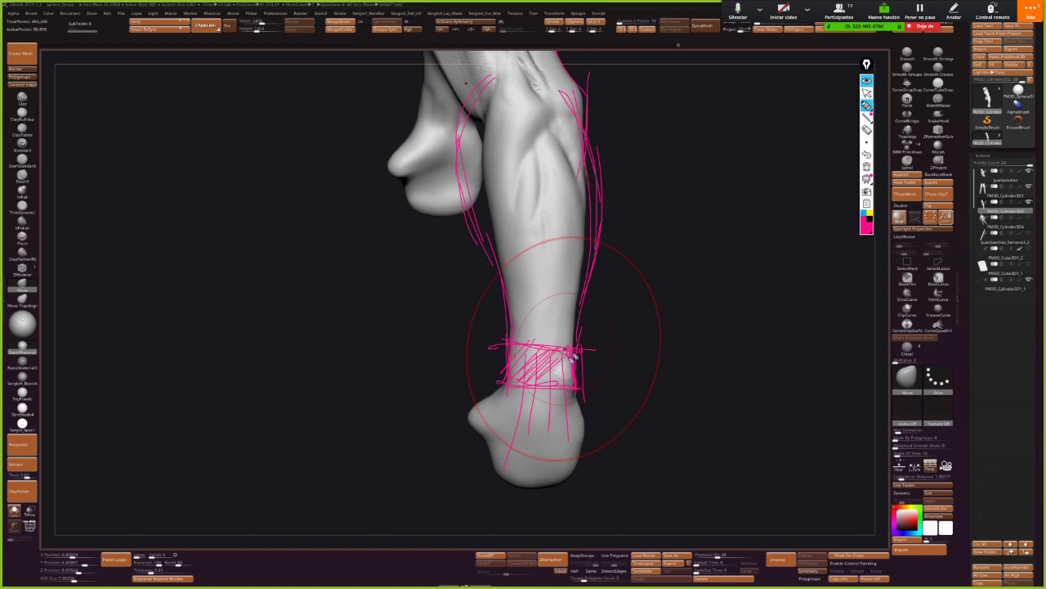
left_click_drag(284, 335, 304, 404)
left_click_drag(268, 346, 380, 305)
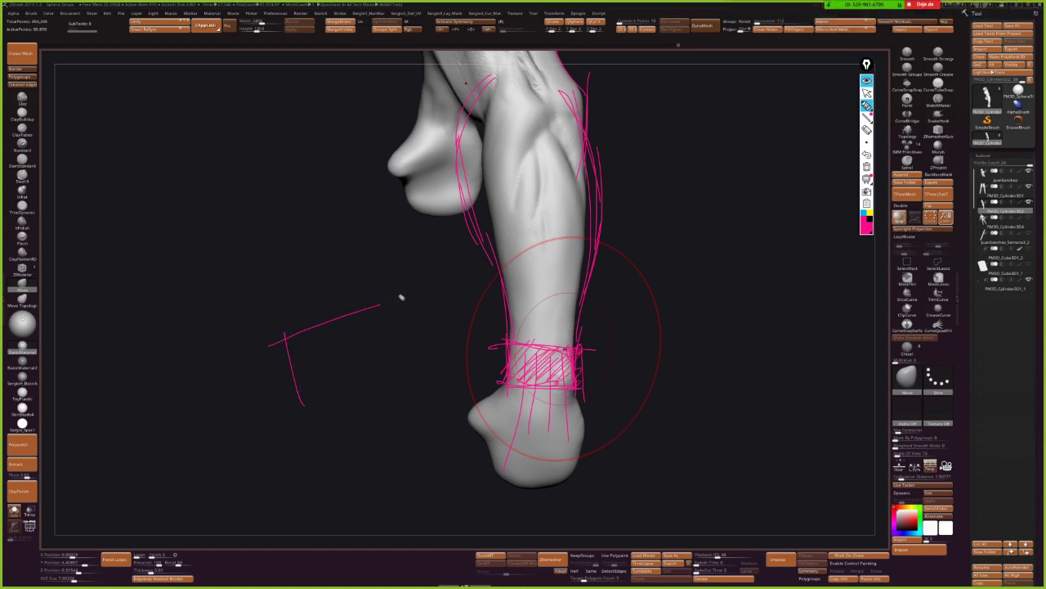
left_click_drag(302, 407, 422, 358)
left_click_drag(278, 360, 396, 323)
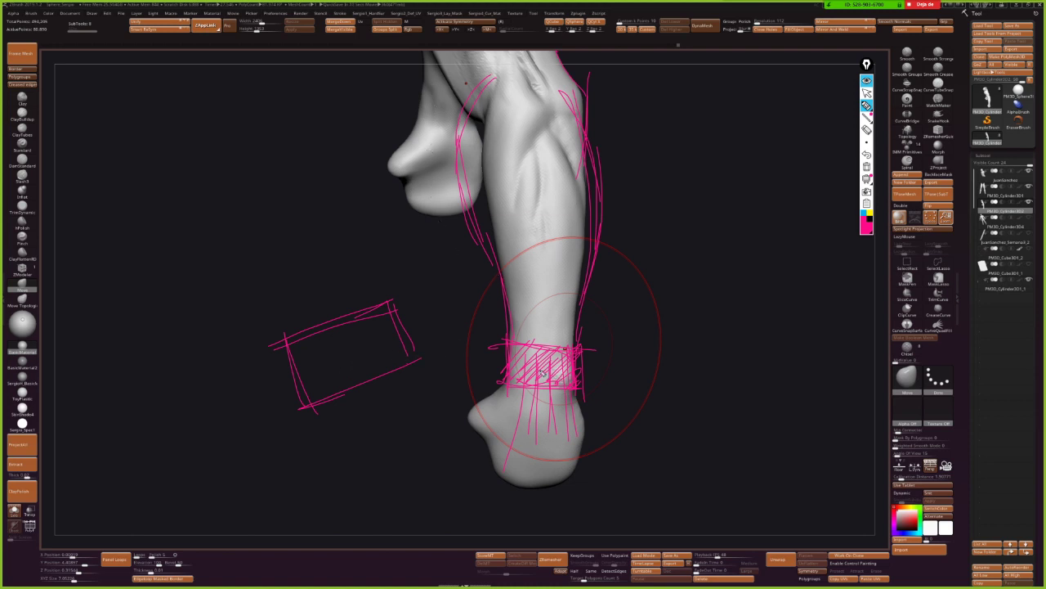
key("Escape")
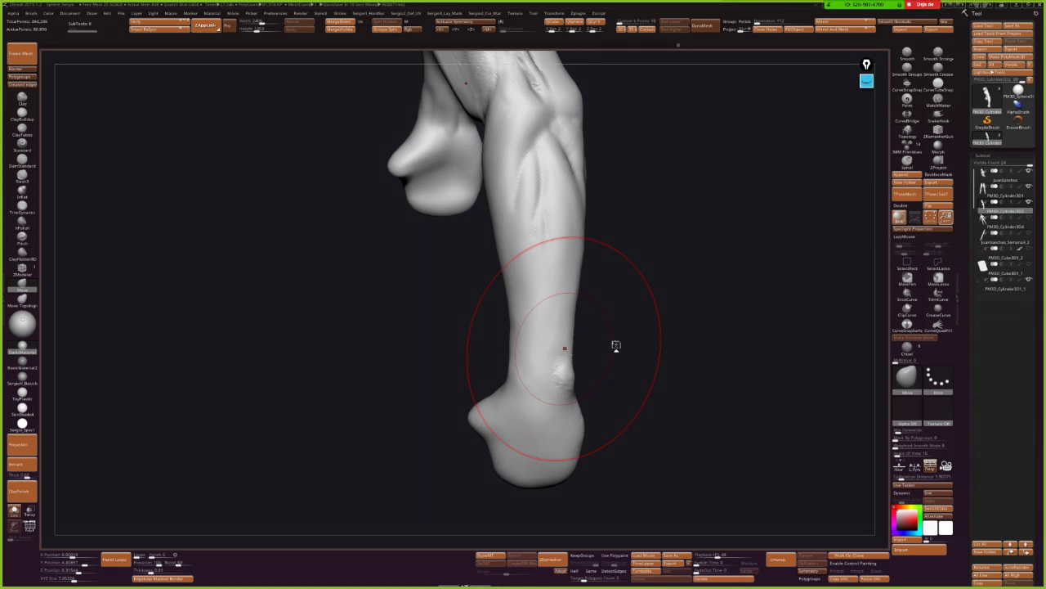
Orbit around the forearm and wrist with the Smooth brush active, swinging the forearm upright.
left_click_drag(614, 346, 536, 367)
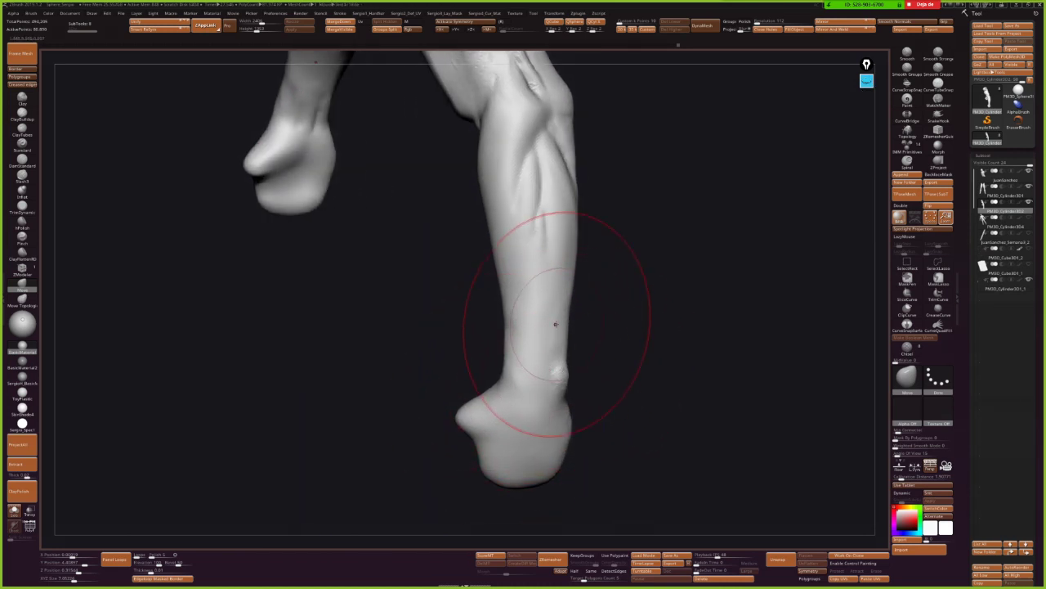
mouse_move(572, 349)
left_mouse_down()
mouse_move(578, 340)
mouse_move(513, 338)
mouse_move(624, 346)
left_mouse_up()
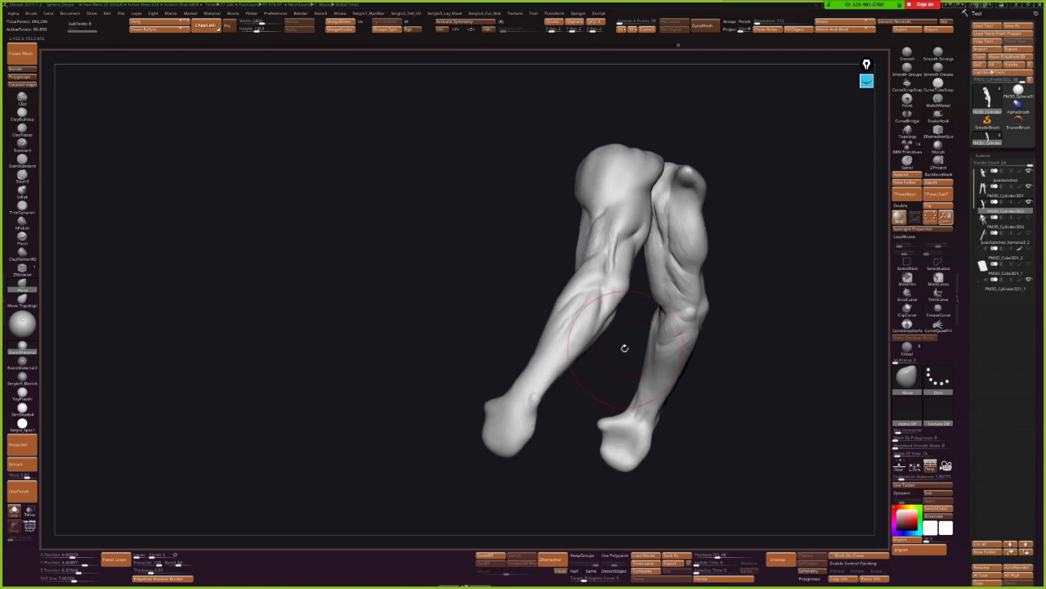
mouse_move(561, 374)
left_mouse_down()
mouse_move(527, 413)
mouse_move(549, 433)
left_mouse_up()
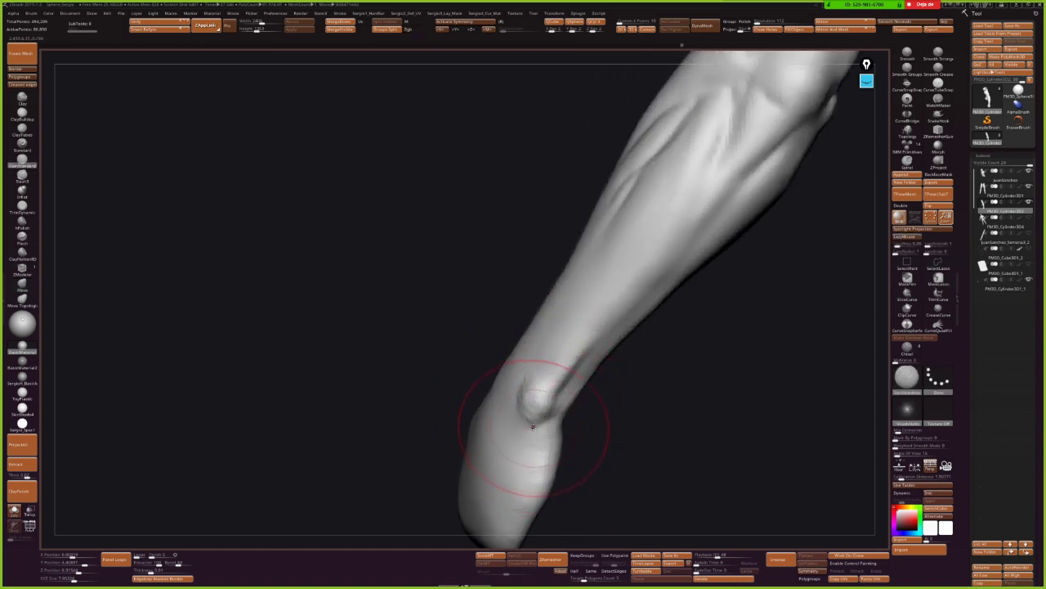
key("shift")
mouse_move(542, 388)
left_mouse_down()
mouse_move(565, 397)
mouse_move(561, 422)
mouse_move(547, 417)
mouse_move(549, 433)
left_mouse_up()
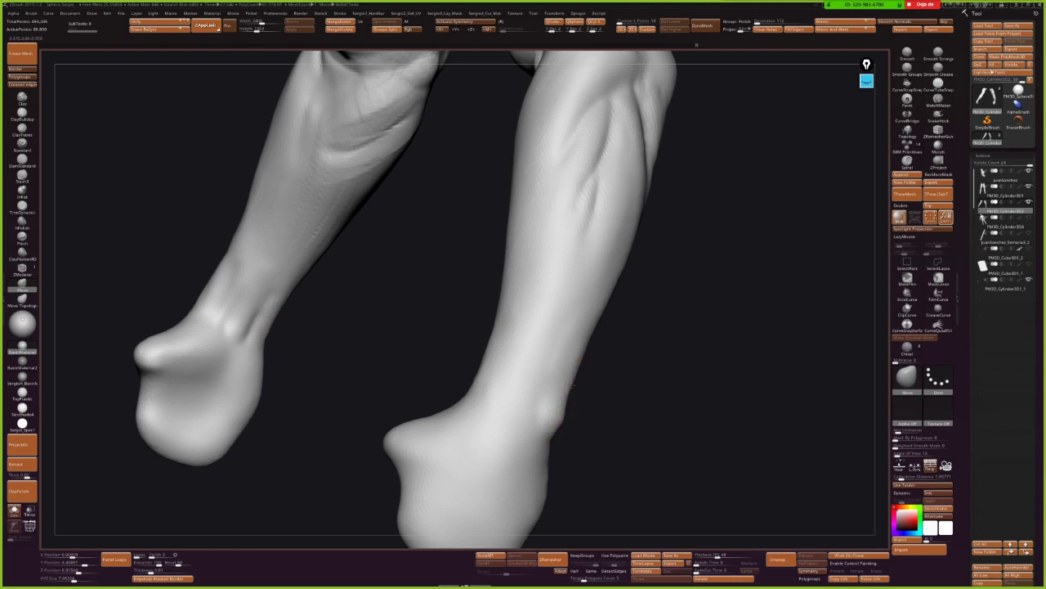
mouse_move(572, 372)
left_mouse_down()
mouse_move(566, 399)
mouse_move(575, 404)
mouse_move(550, 389)
mouse_move(532, 401)
mouse_move(503, 309)
left_mouse_up()
Step up the subdivision level with D, shrink the brush, and reframe the full front view.
key("d")
key("s")
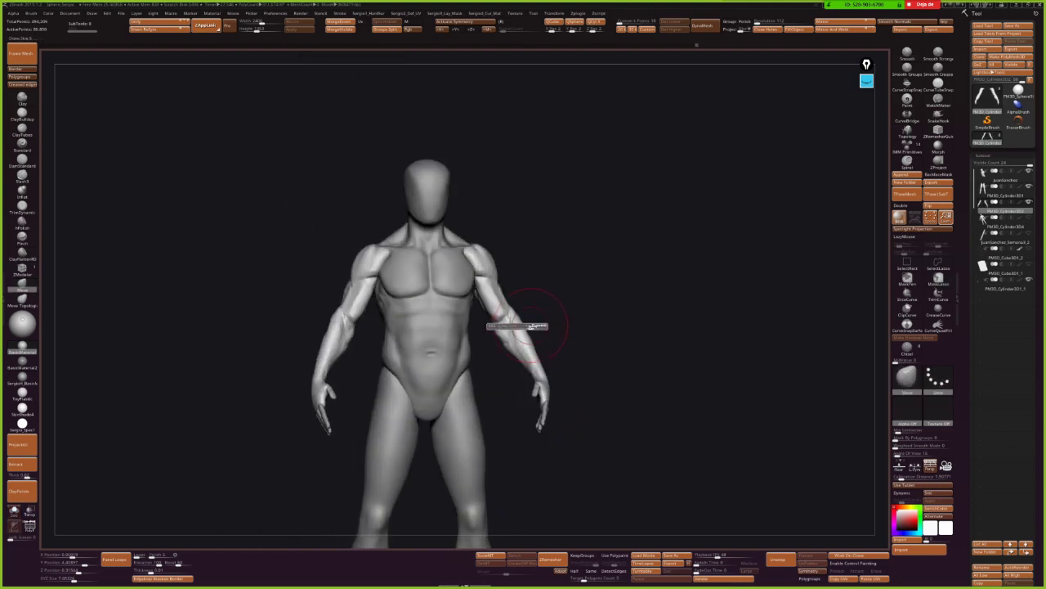
key("d")
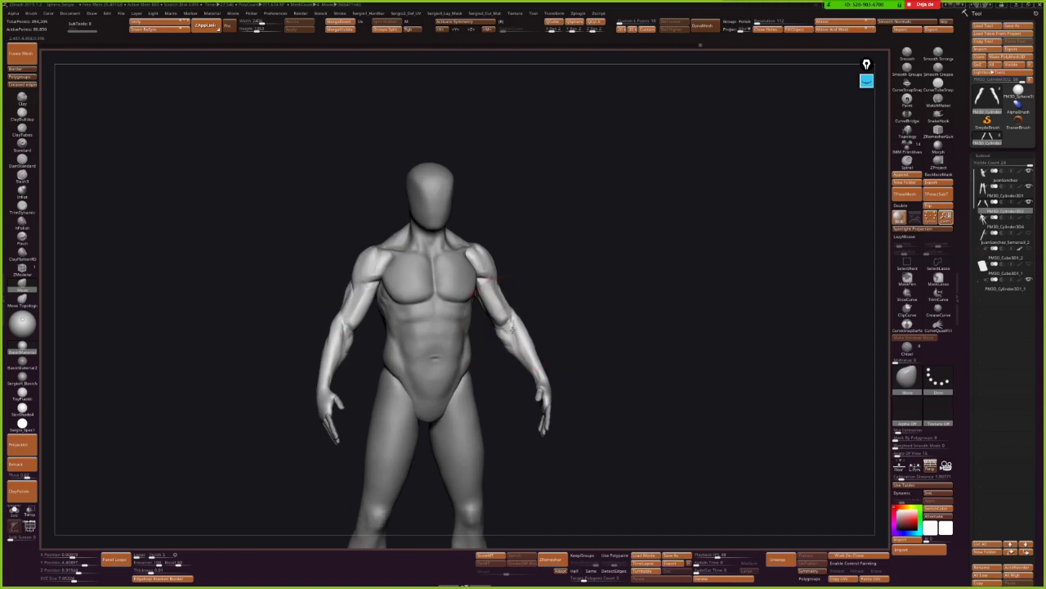
mouse_move(514, 331)
right_mouse_down()
mouse_move(490, 327)
mouse_move(518, 341)
mouse_move(497, 320)
right_mouse_up()
left_click_drag(496, 321, 491, 313)
mouse_move(494, 278)
right_mouse_down("ctrl")
mouse_move(490, 295)
mouse_move(507, 282)
mouse_move(495, 277)
right_mouse_up("ctrl")
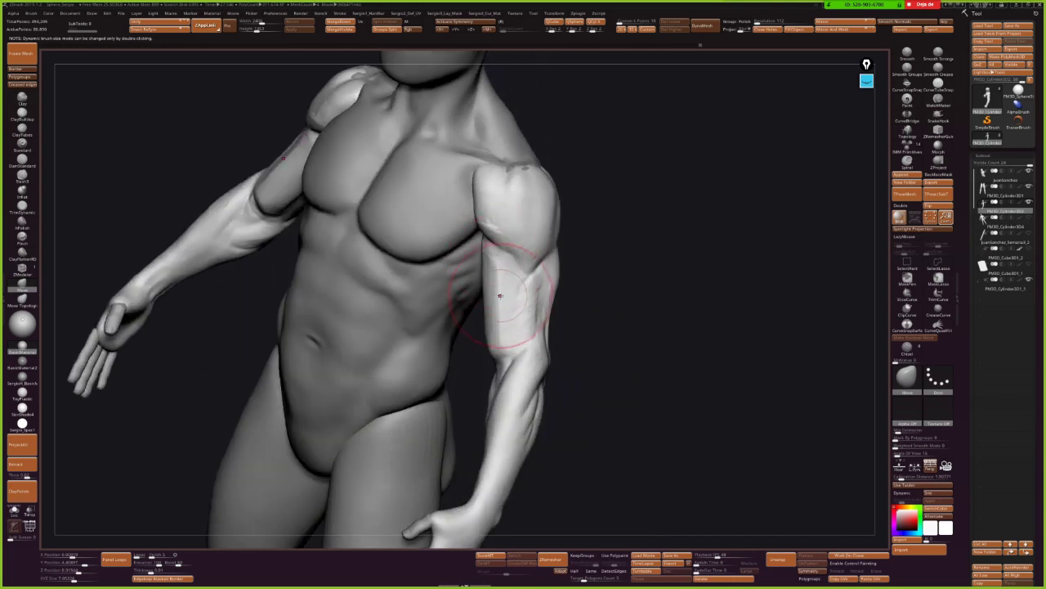
mouse_move(506, 360)
right_mouse_down("ctrl")
mouse_move(499, 327)
mouse_move(518, 310)
right_mouse_up("ctrl")
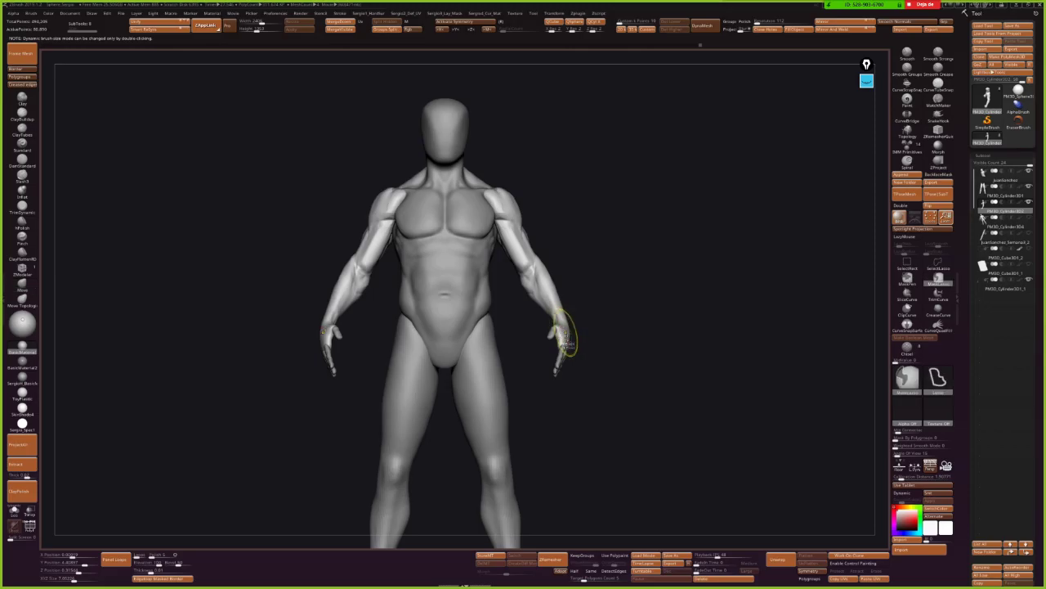